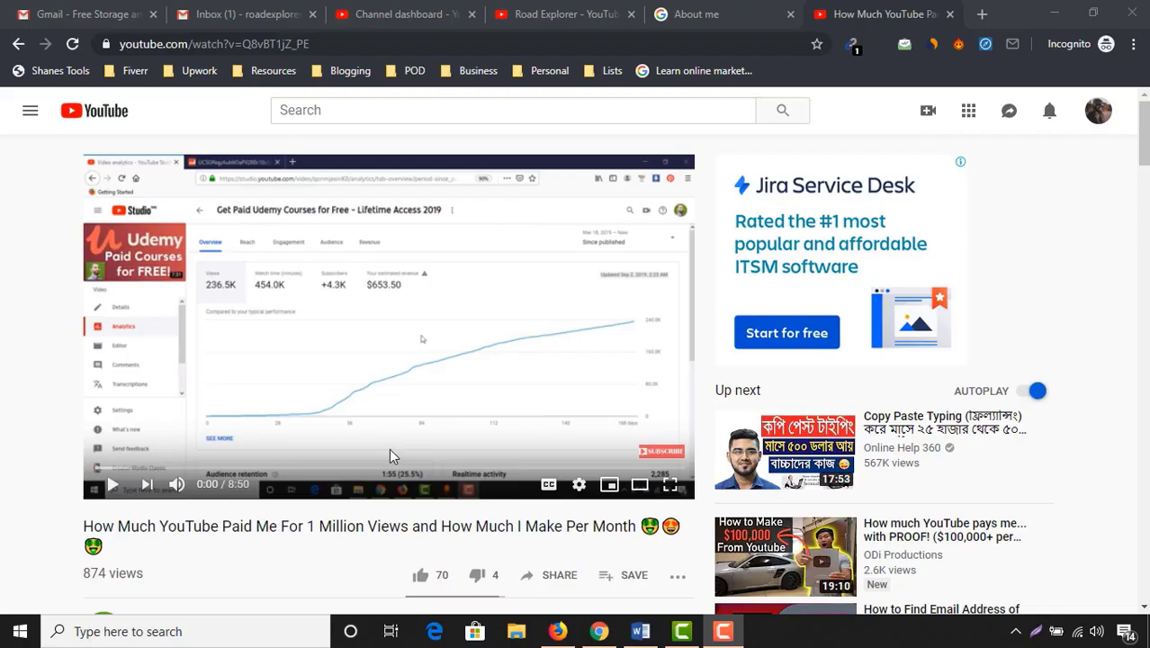
Subscribe to the earnings video's channel and turn on all notifications for it
{"action": "mouse_move", "coordinate": [660, 454]}
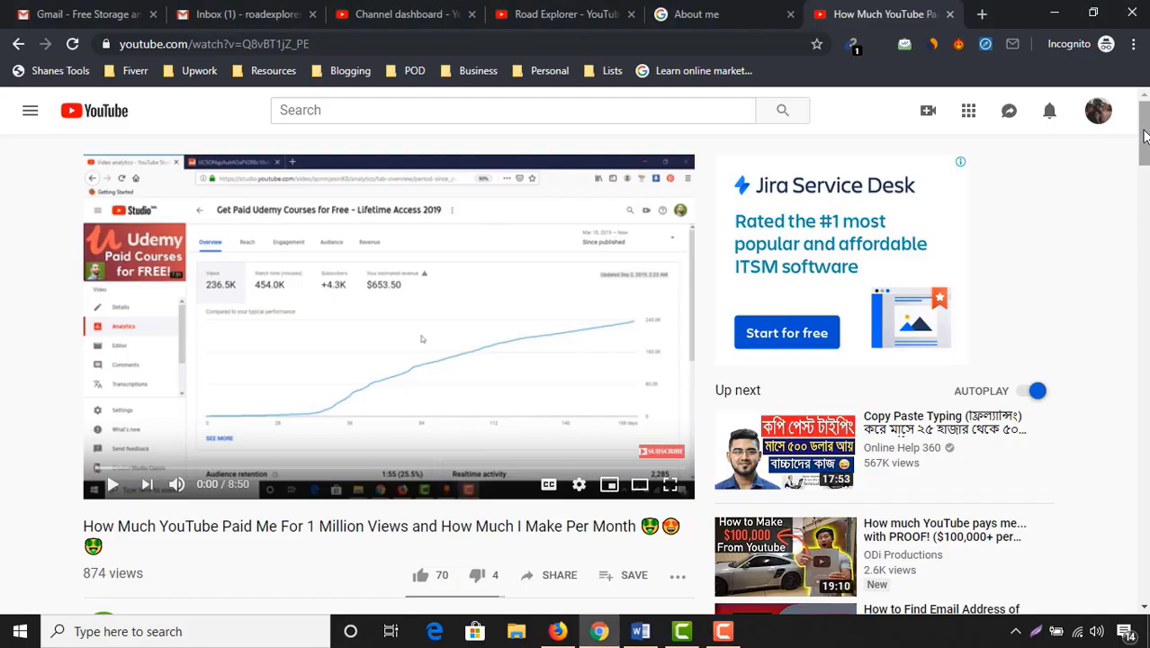
{"action": "scroll", "coordinate": [1123, 180], "scroll_direction": "down", "scroll_amount": 2}
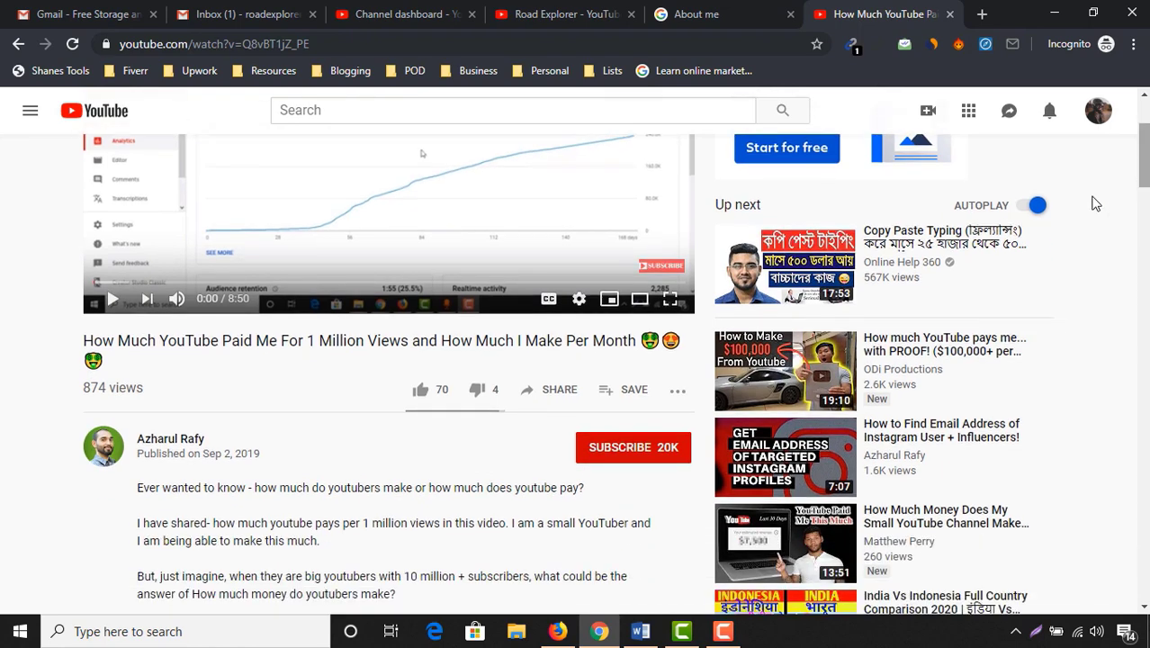
{"action": "left_click", "coordinate": [621, 450]}
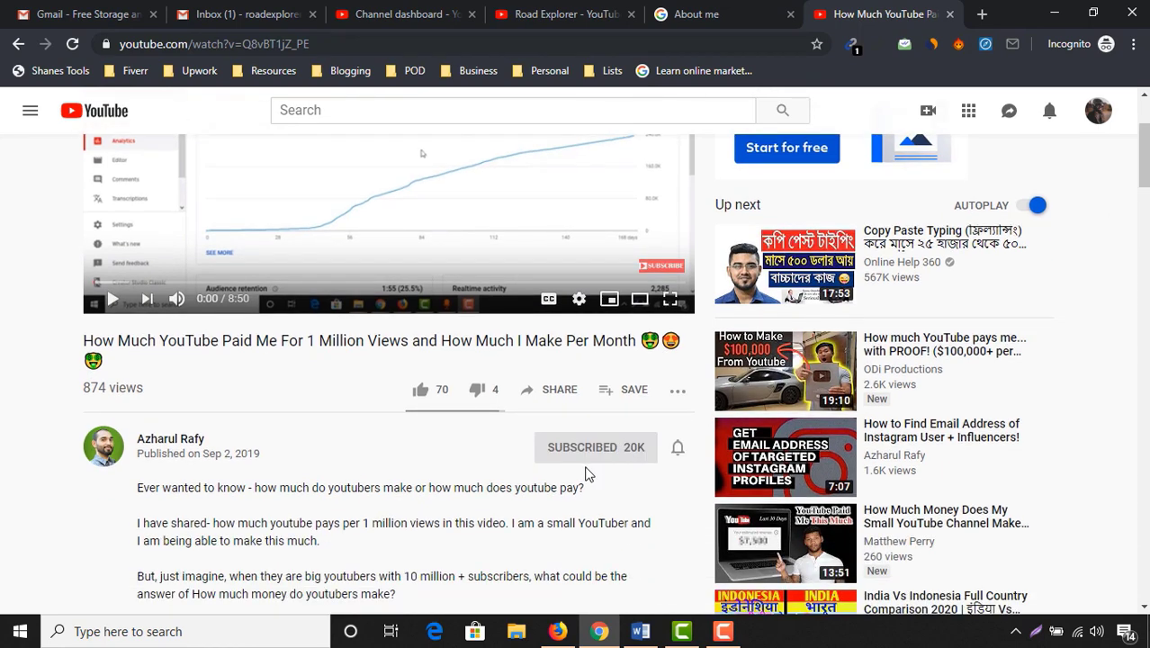
{"action": "left_click", "coordinate": [677, 450]}
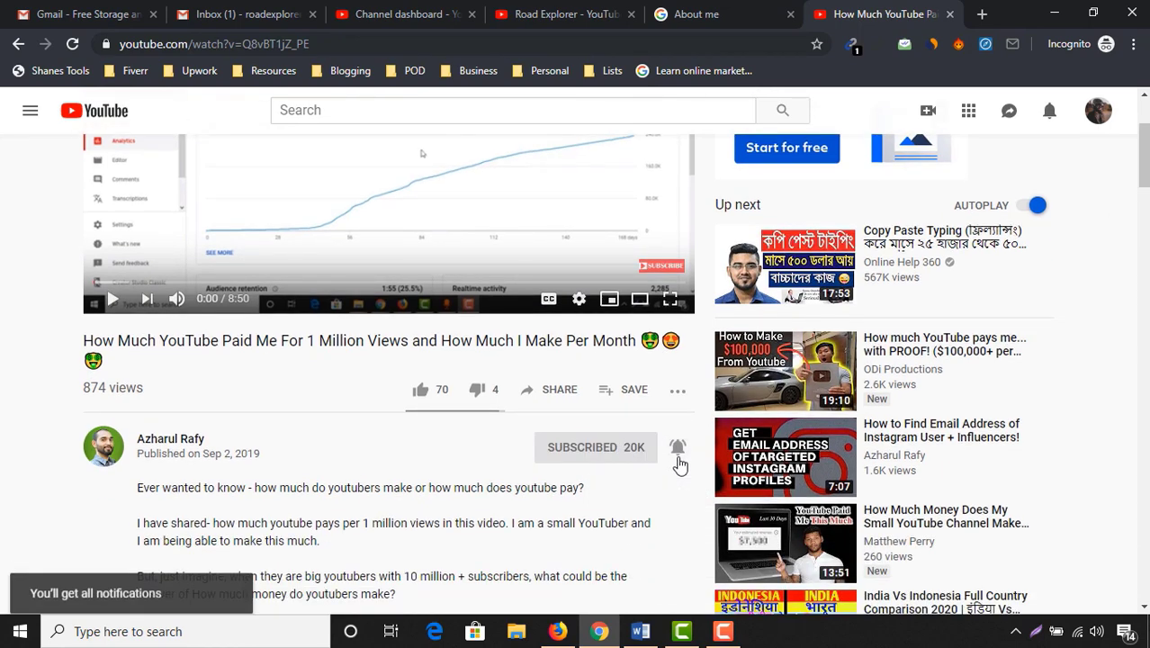
{"action": "left_click", "coordinate": [636, 448]}
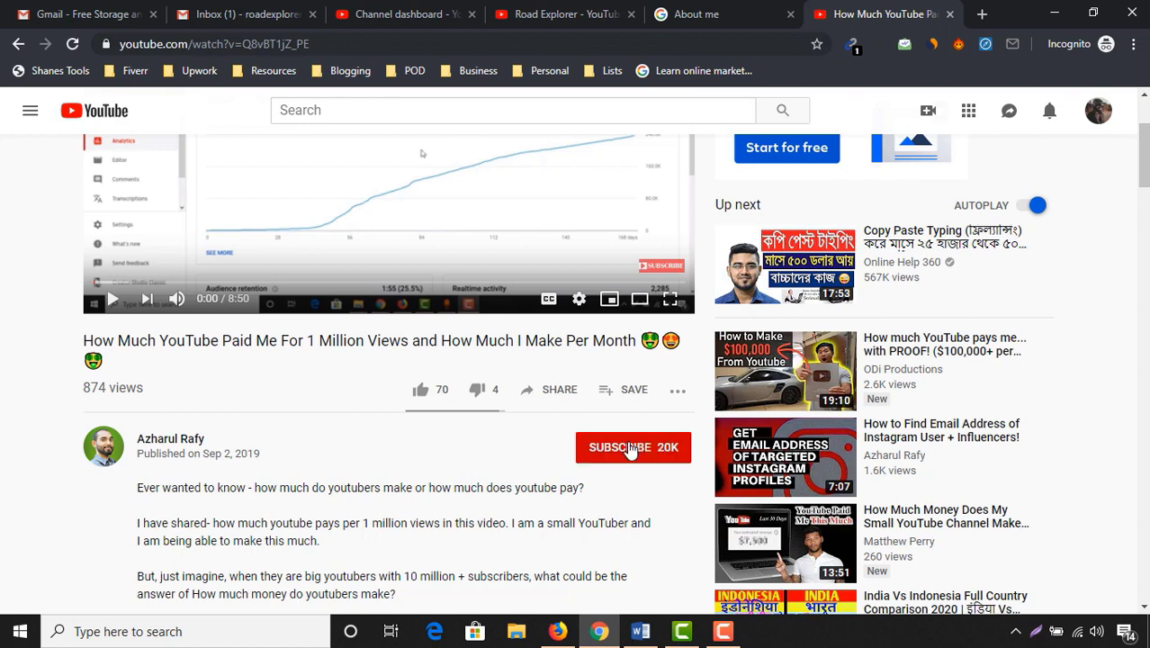
{"action": "left_click", "coordinate": [619, 453]}
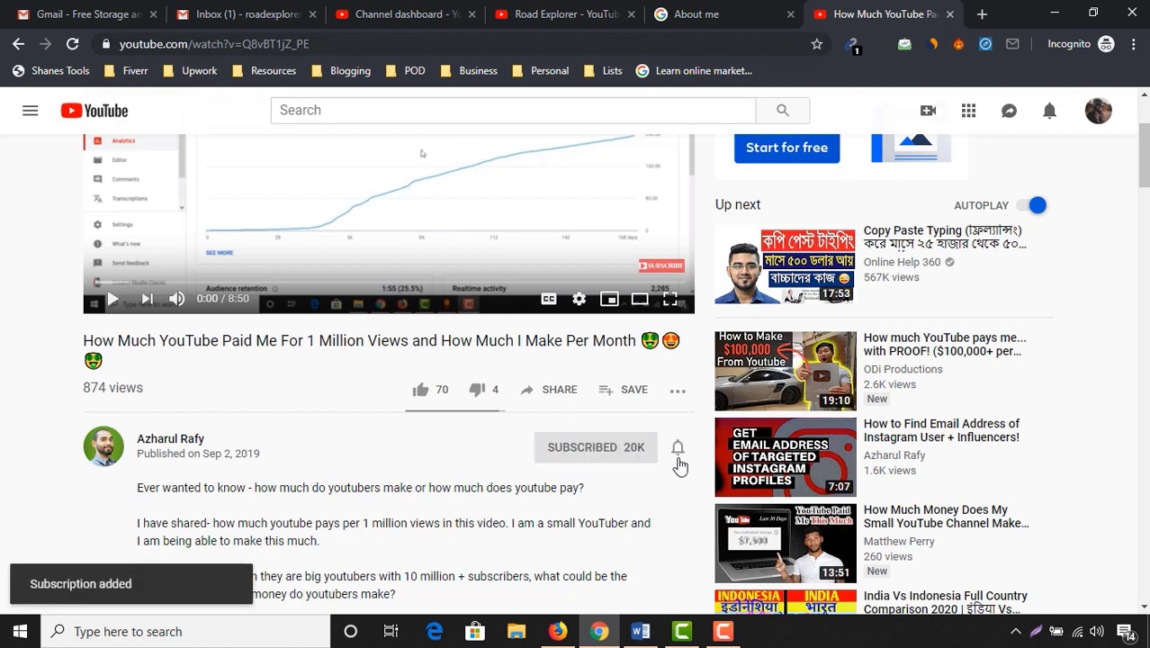
{"action": "left_click", "coordinate": [679, 458]}
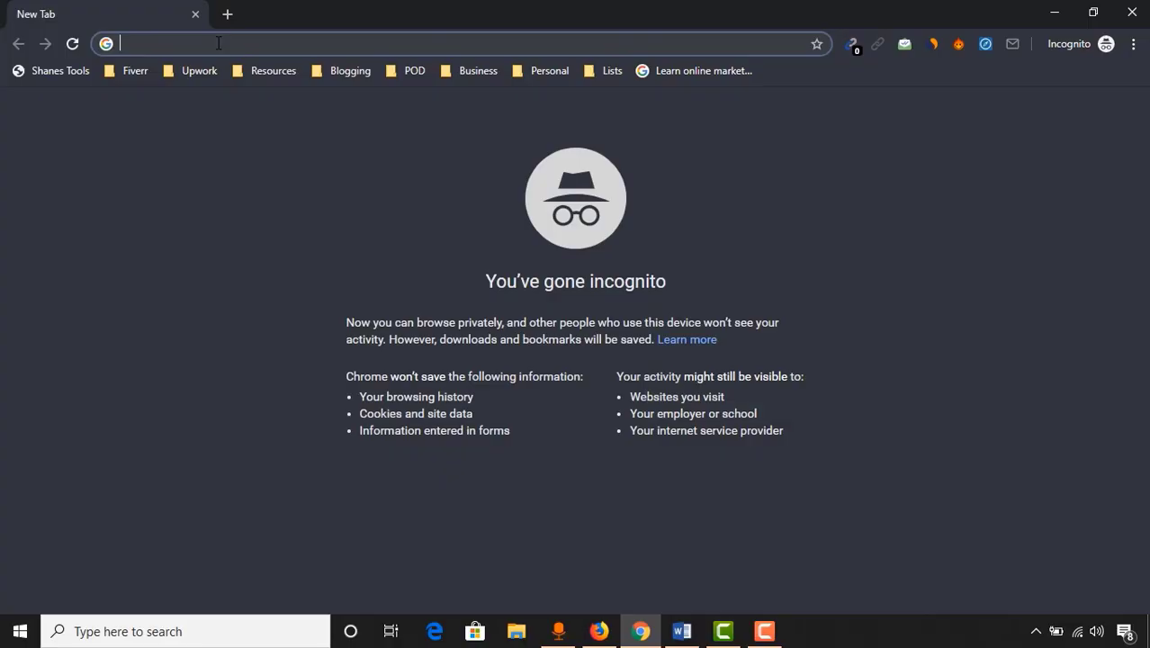
Go to gmail.com and start creating a new Google account
{"action": "type", "text": "gmail/about/#"}
{"action": "key", "text": "Return"}
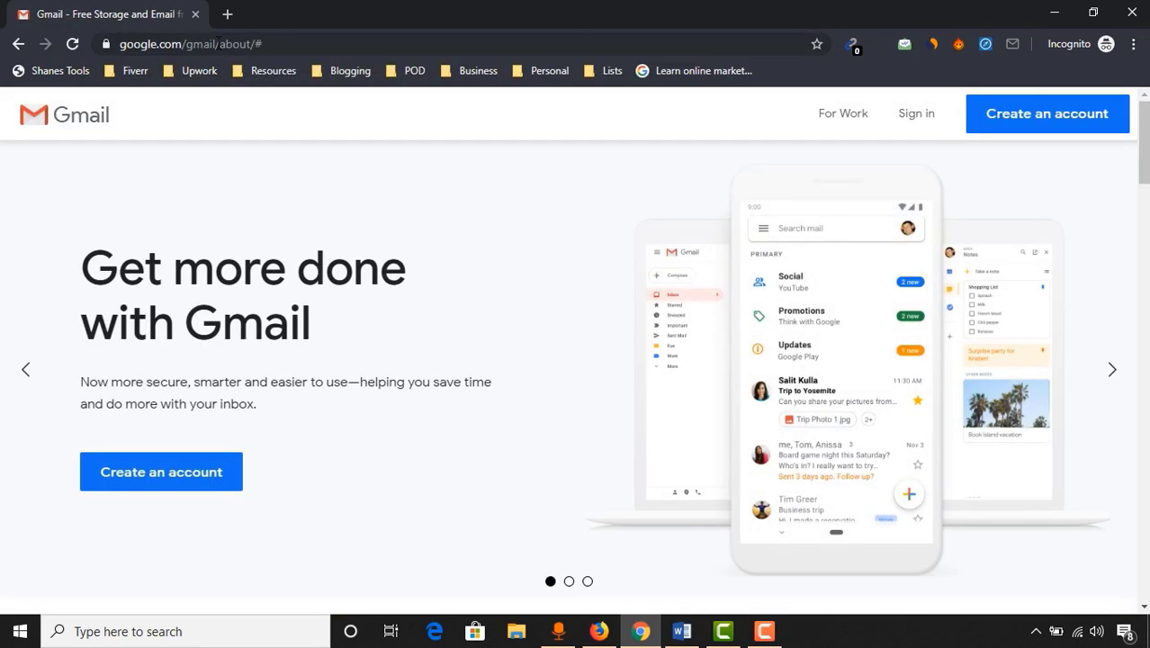
{"action": "left_click", "coordinate": [159, 487]}
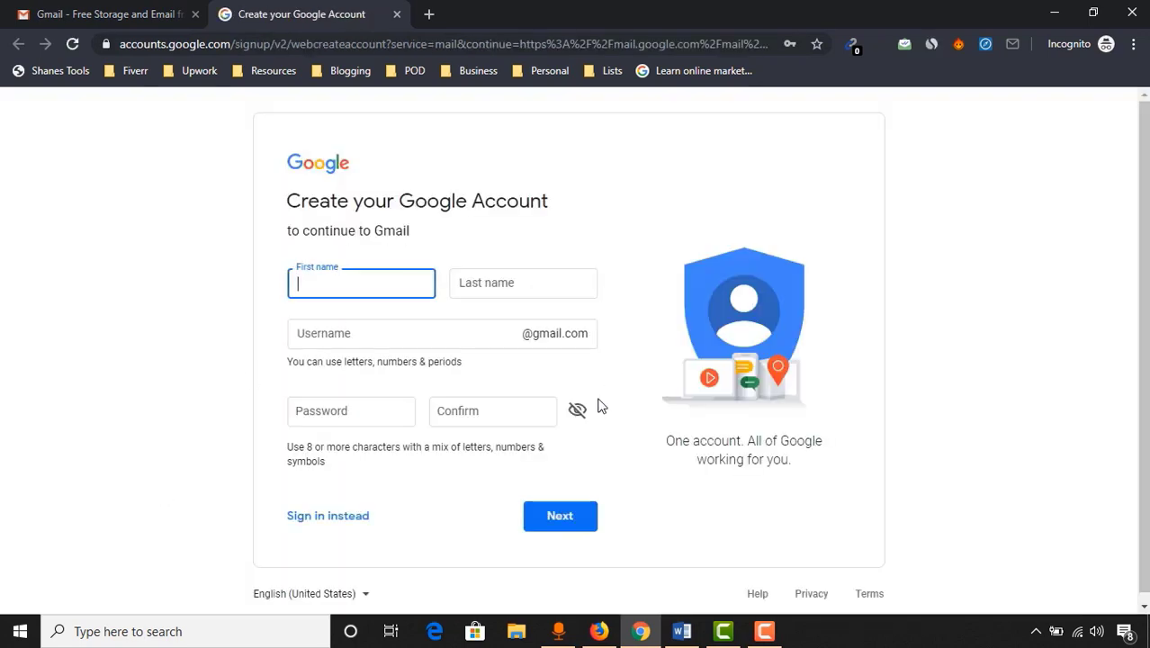
Enter the first and last name, a username, and the password with confirmation, then continue
{"action": "key", "text": "Tab"}
{"action": "left_click", "coordinate": [319, 338]}
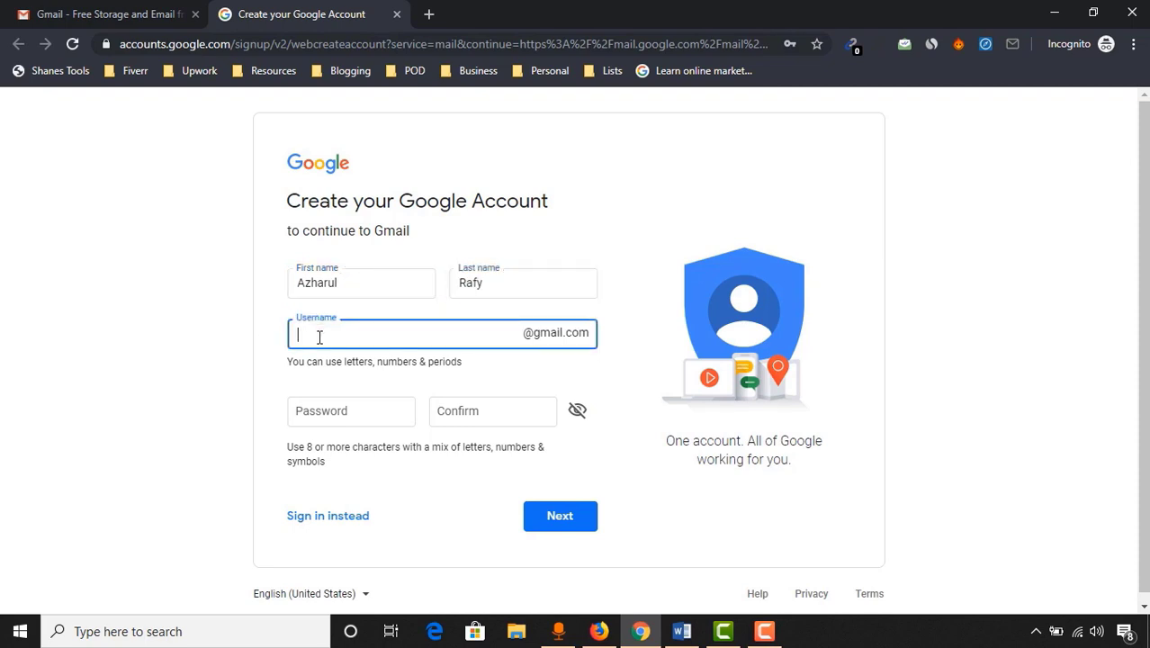
{"action": "left_click", "coordinate": [373, 410]}
{"action": "type", "text": "r"}
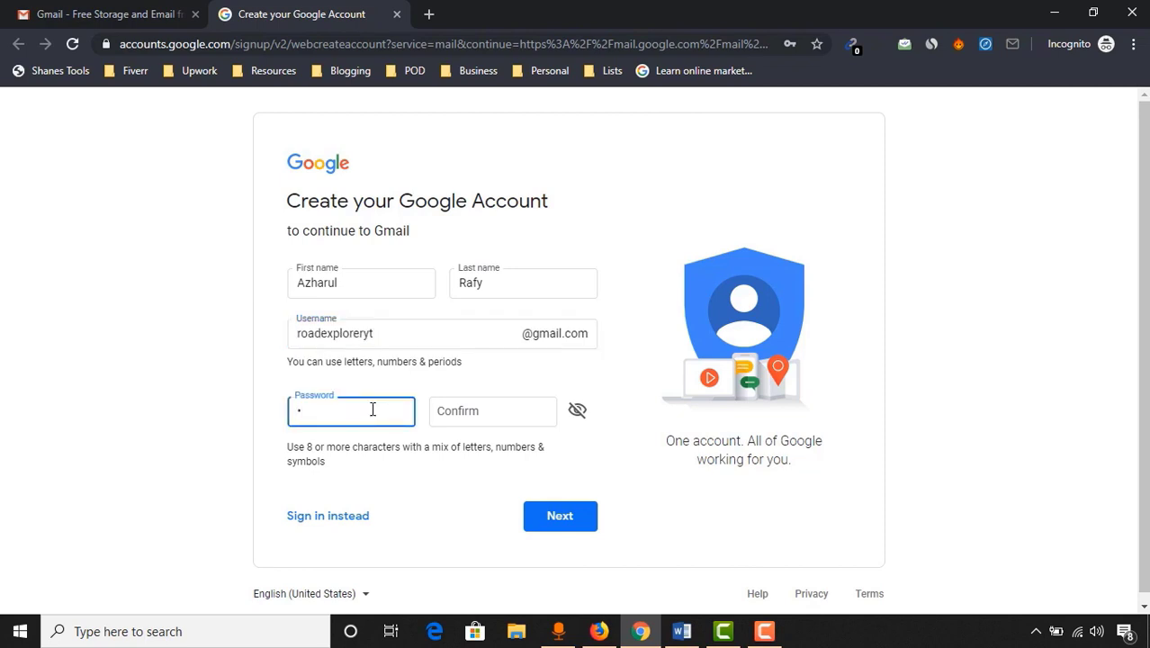
{"action": "type", "text": "••••••••••••••"}
{"action": "left_click", "coordinate": [496, 415]}
{"action": "type", "text": "•••••••••••••••"}
{"action": "left_click", "coordinate": [121, 460]}
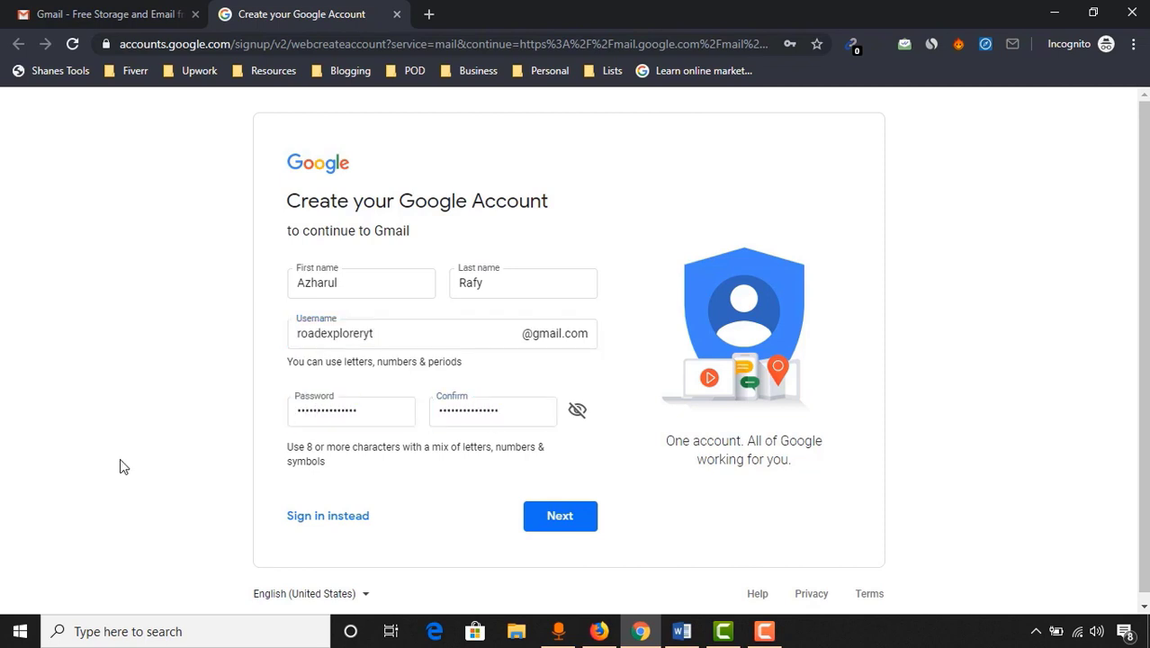
{"action": "left_click", "coordinate": [550, 526]}
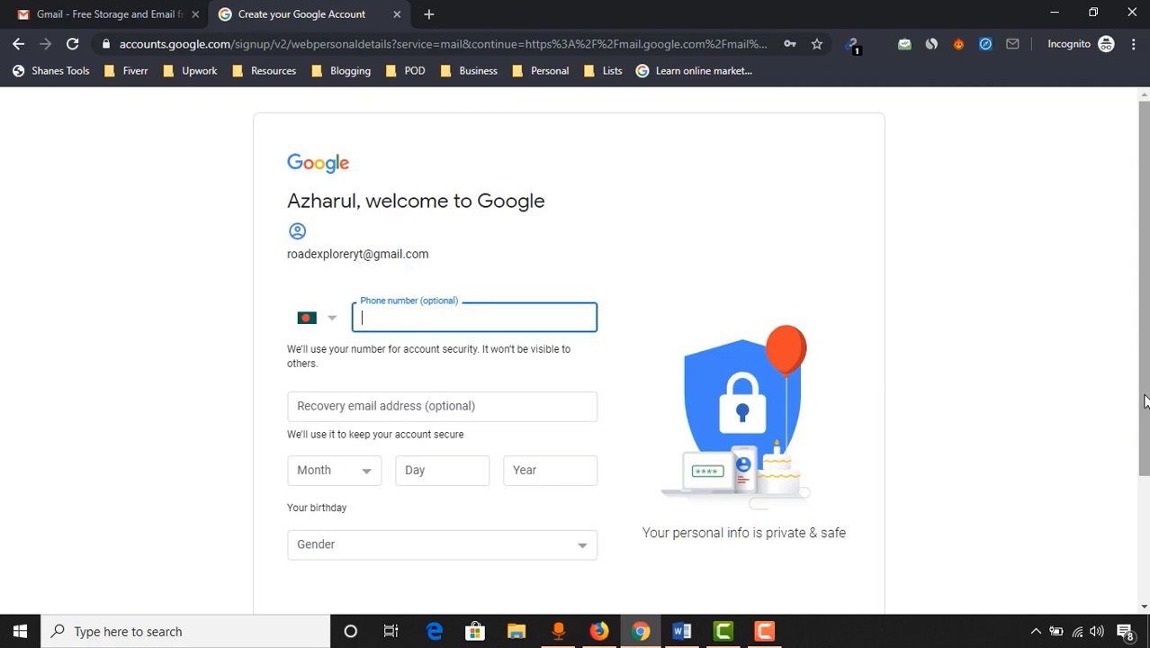
Fill in the phone number, July birth month and Male gender, then submit the details
{"action": "type", "text": "018"}
{"action": "left_click", "coordinate": [378, 406]}
{"action": "left_click", "coordinate": [333, 470]}
{"action": "left_click", "coordinate": [309, 371]}
{"action": "left_click", "coordinate": [359, 551]}
{"action": "scroll", "coordinate": [829, 520], "scroll_direction": "down", "scroll_amount": 2}
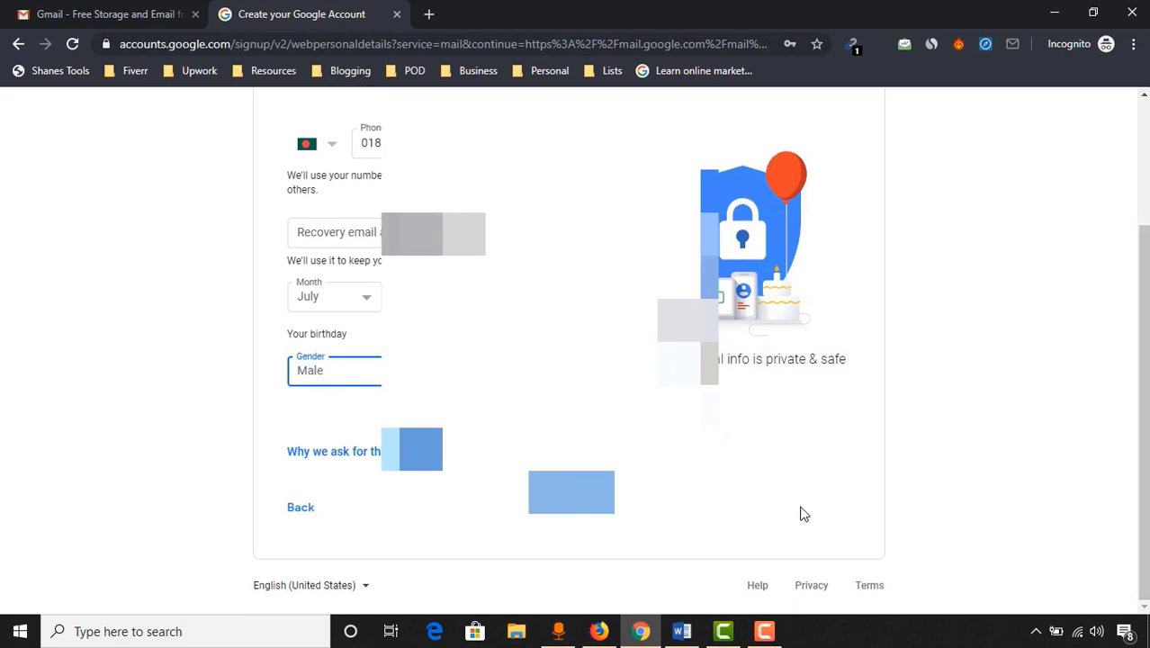
{"action": "left_click", "coordinate": [572, 492]}
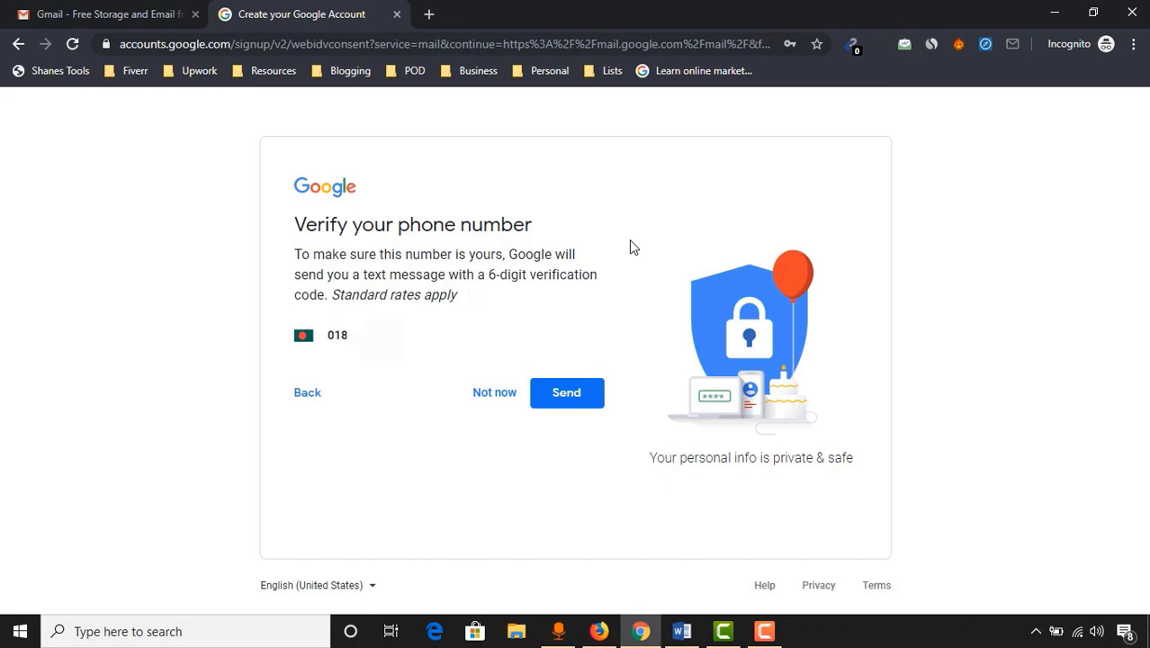
Skip phone verification and accept the privacy terms to open the new Gmail inbox
{"action": "left_click", "coordinate": [499, 393]}
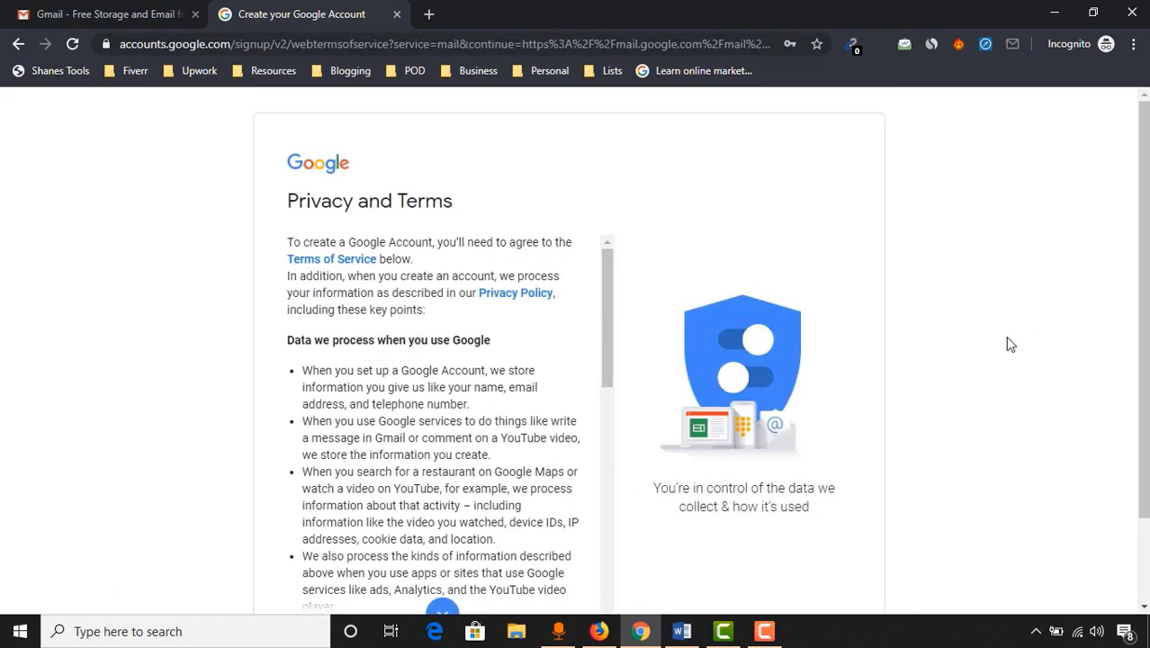
{"action": "left_click_drag", "start_coordinate": [608, 311], "coordinate": [643, 602]}
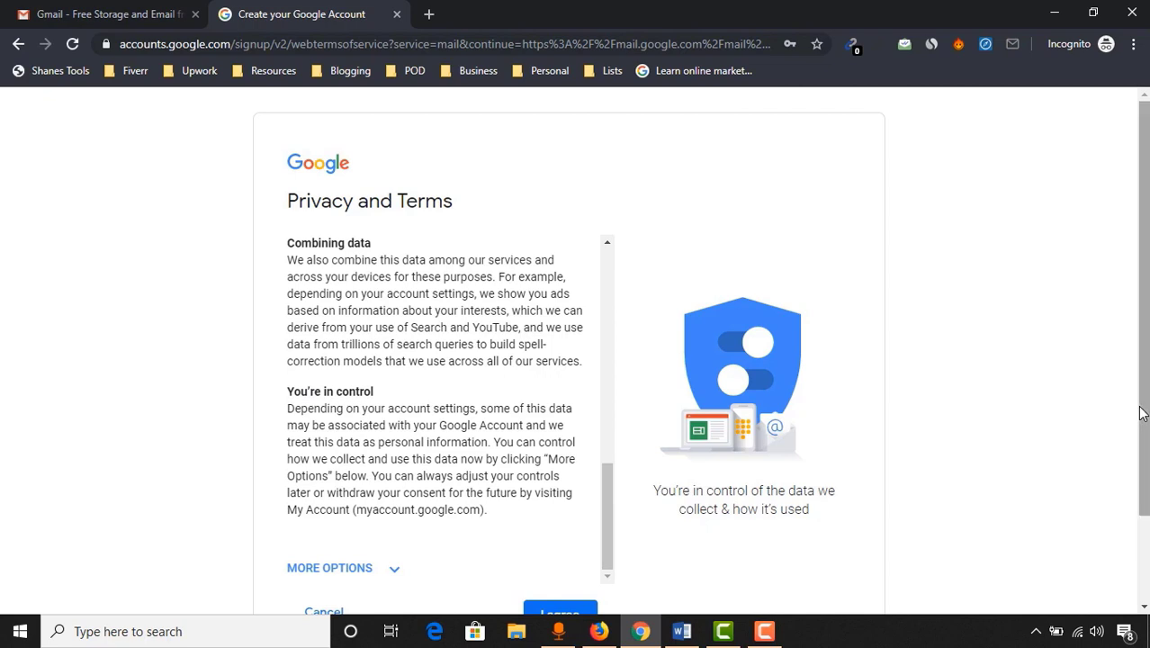
{"action": "scroll", "coordinate": [1143, 407], "scroll_direction": "down", "scroll_amount": 1}
{"action": "left_click", "coordinate": [592, 580]}
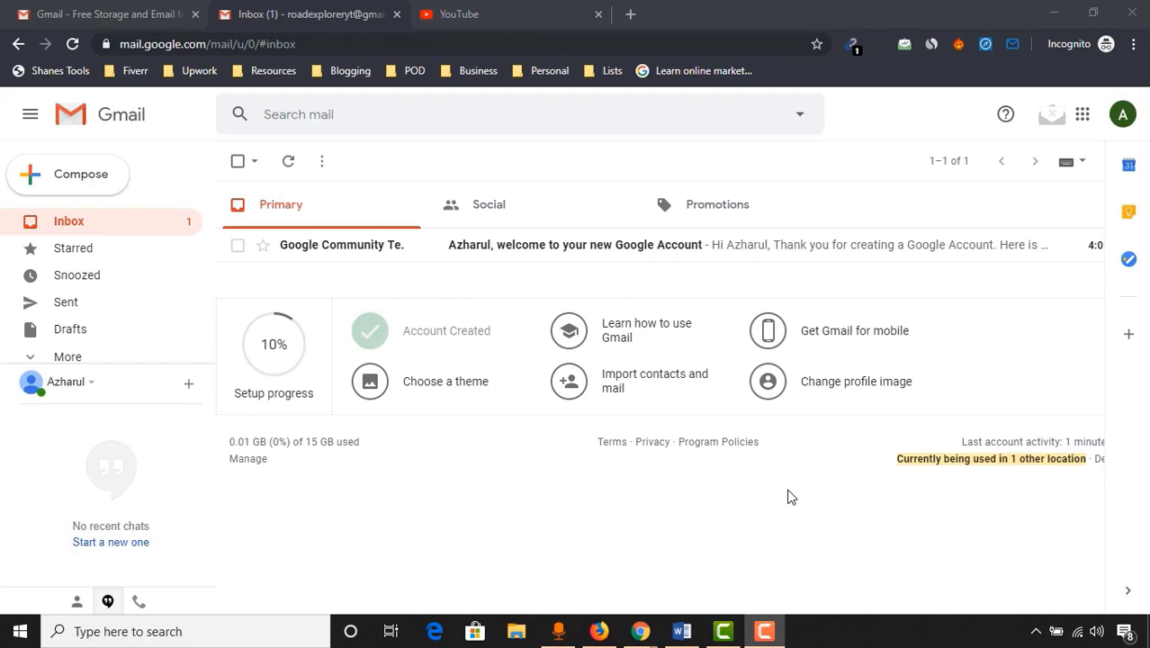
Sign in to YouTube with the new account and go to Your channel
{"action": "left_click", "coordinate": [496, 11]}
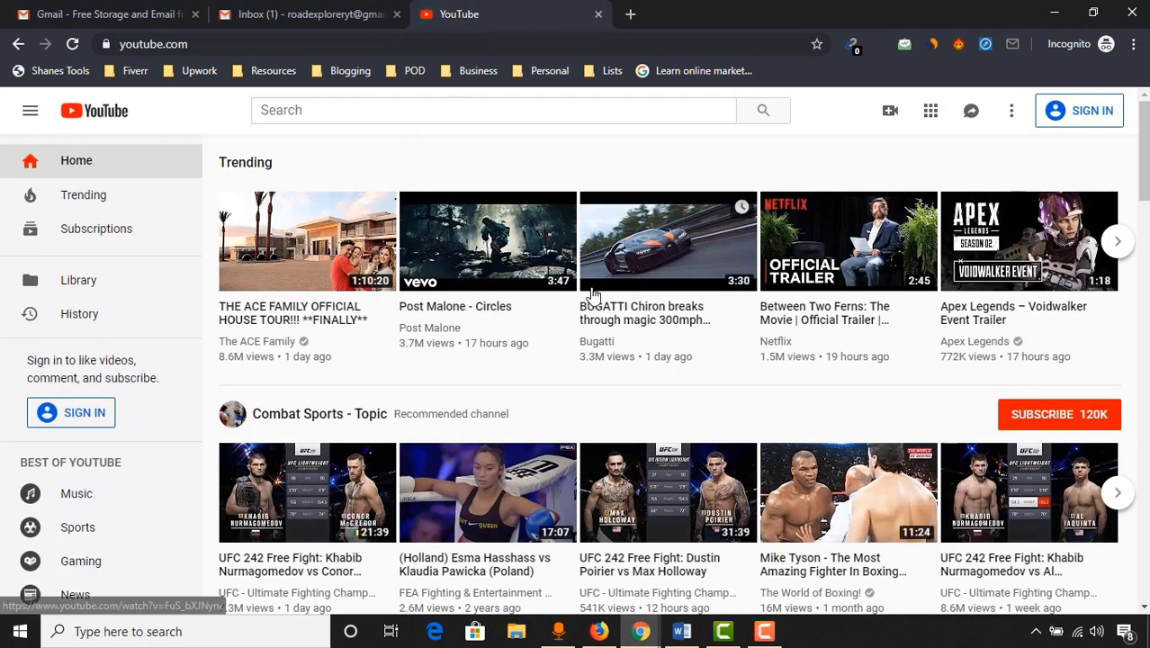
{"action": "left_click", "coordinate": [1095, 122]}
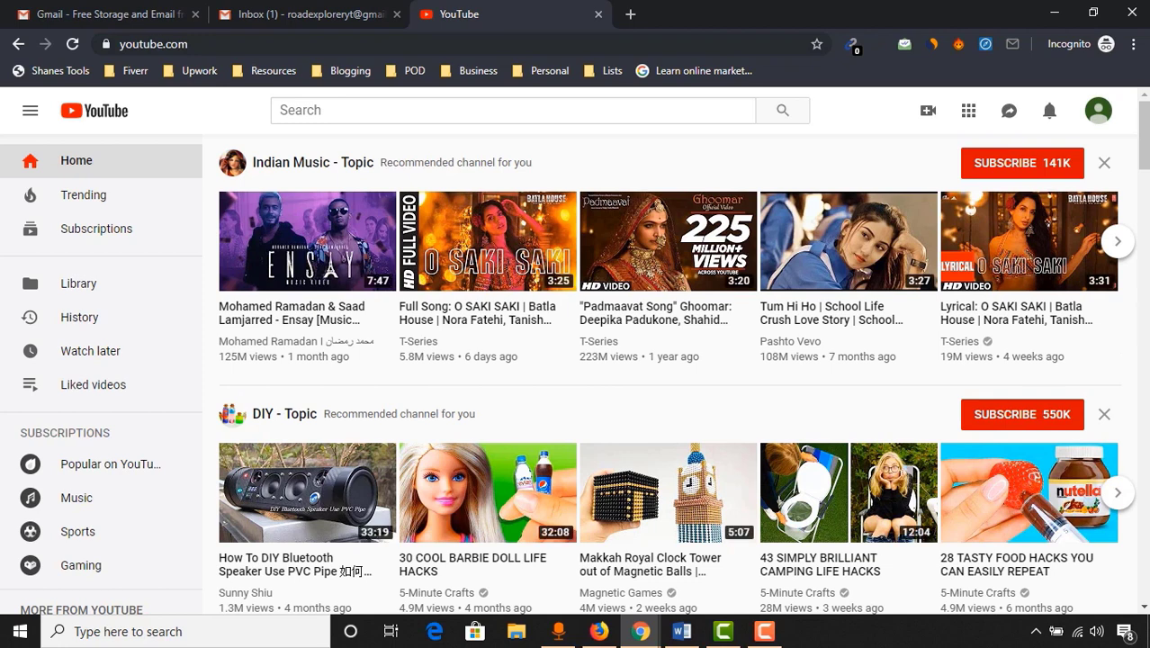
{"action": "left_click", "coordinate": [1100, 115]}
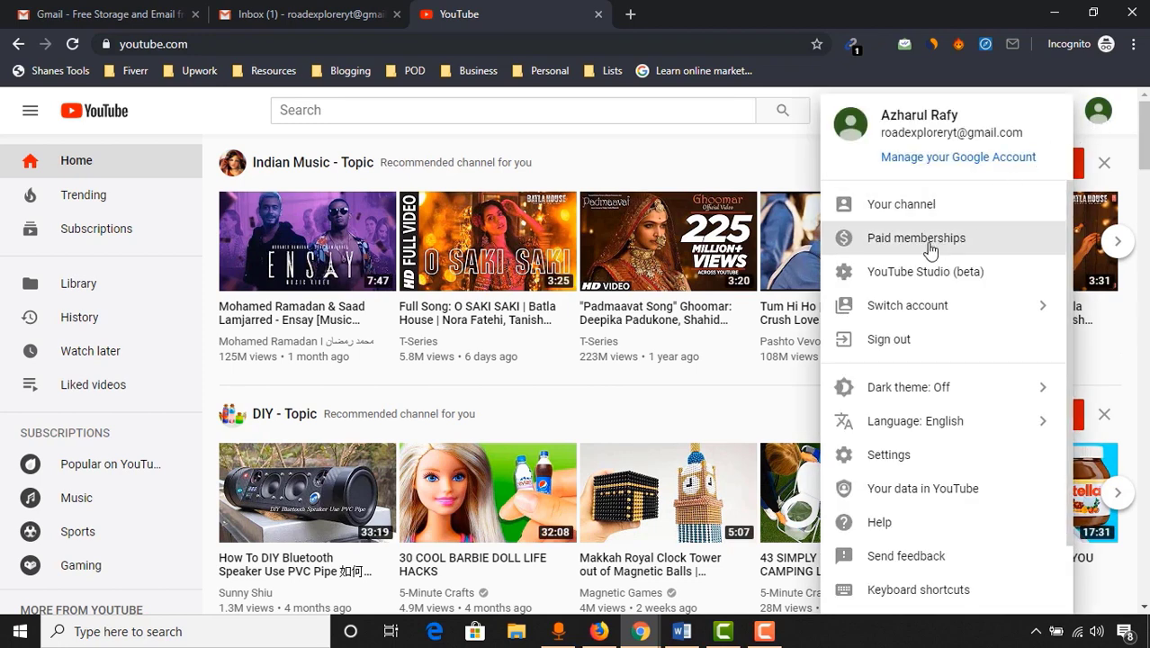
{"action": "left_click", "coordinate": [903, 205]}
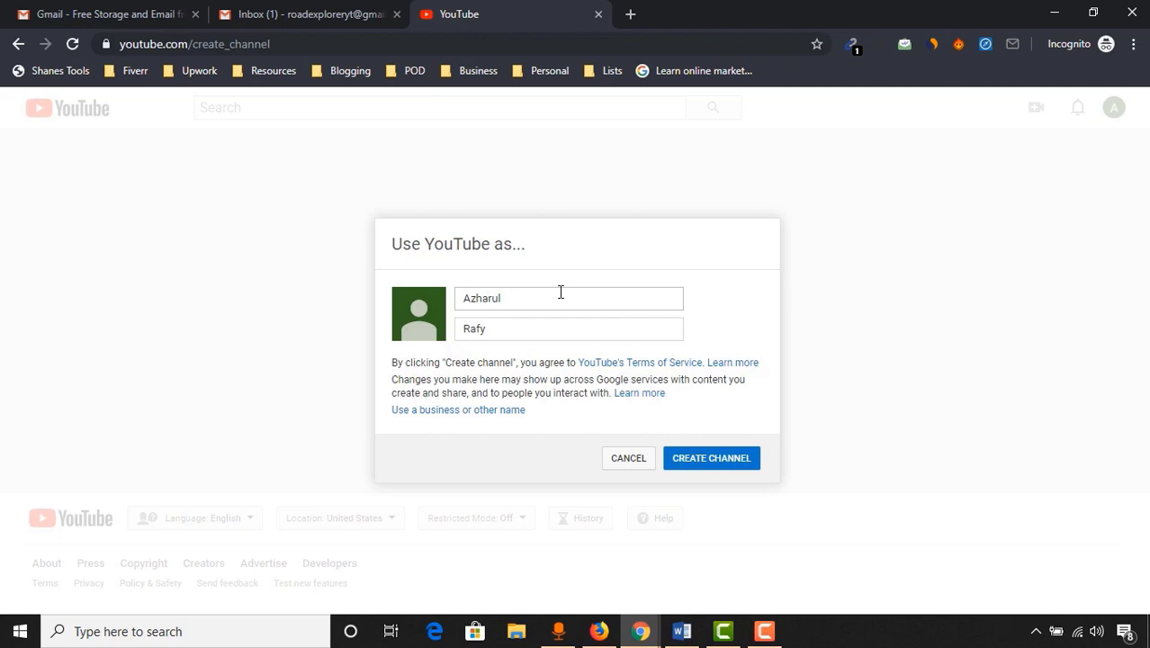
Replace the prefilled names with 'Road' and 'Explorer' and create the channel
{"action": "left_click_drag", "start_coordinate": [560, 297], "coordinate": [340, 349]}
{"action": "type", "text": "Road"}
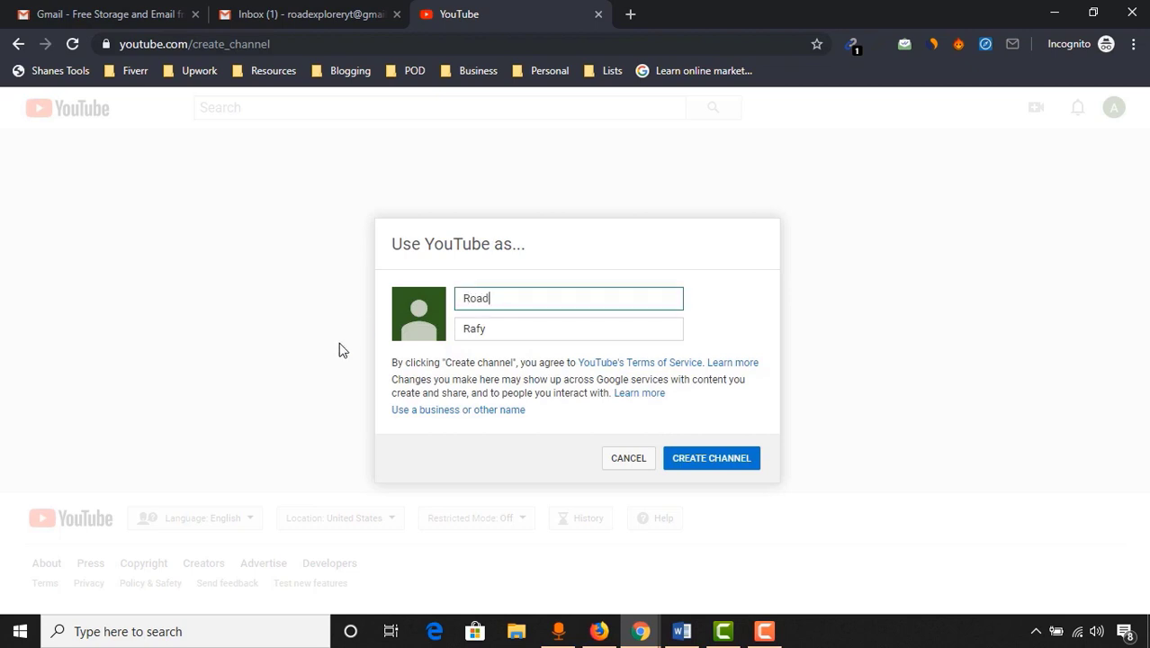
{"action": "left_click_drag", "start_coordinate": [515, 327], "coordinate": [417, 338]}
{"action": "type", "text": "Explorer"}
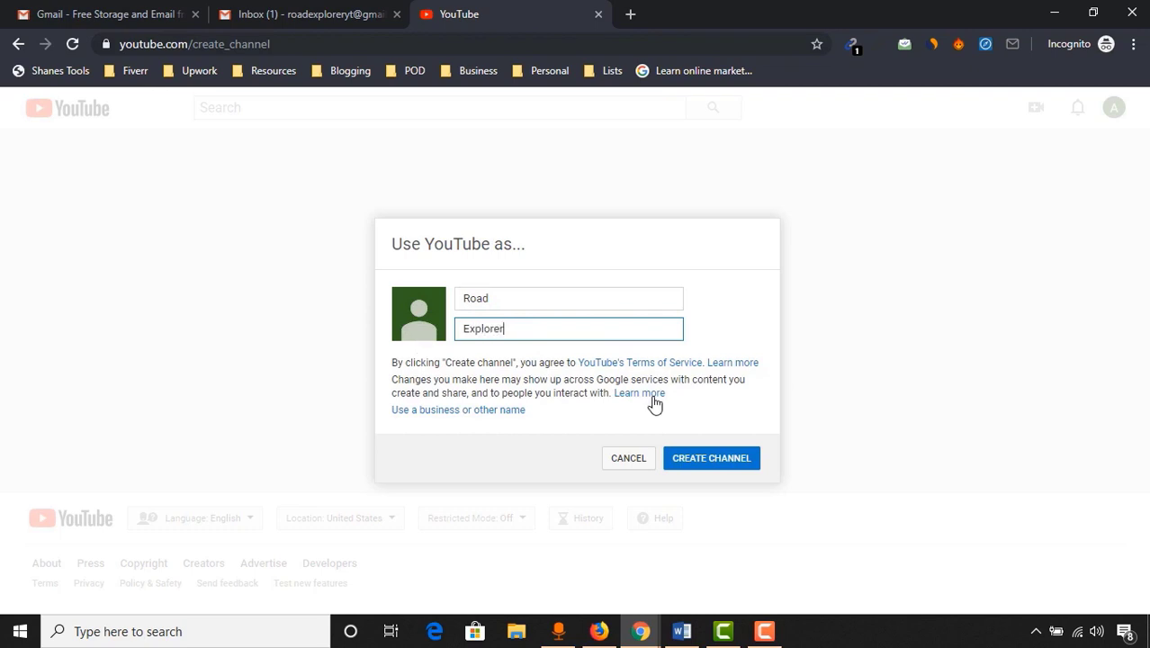
{"action": "left_click", "coordinate": [720, 473]}
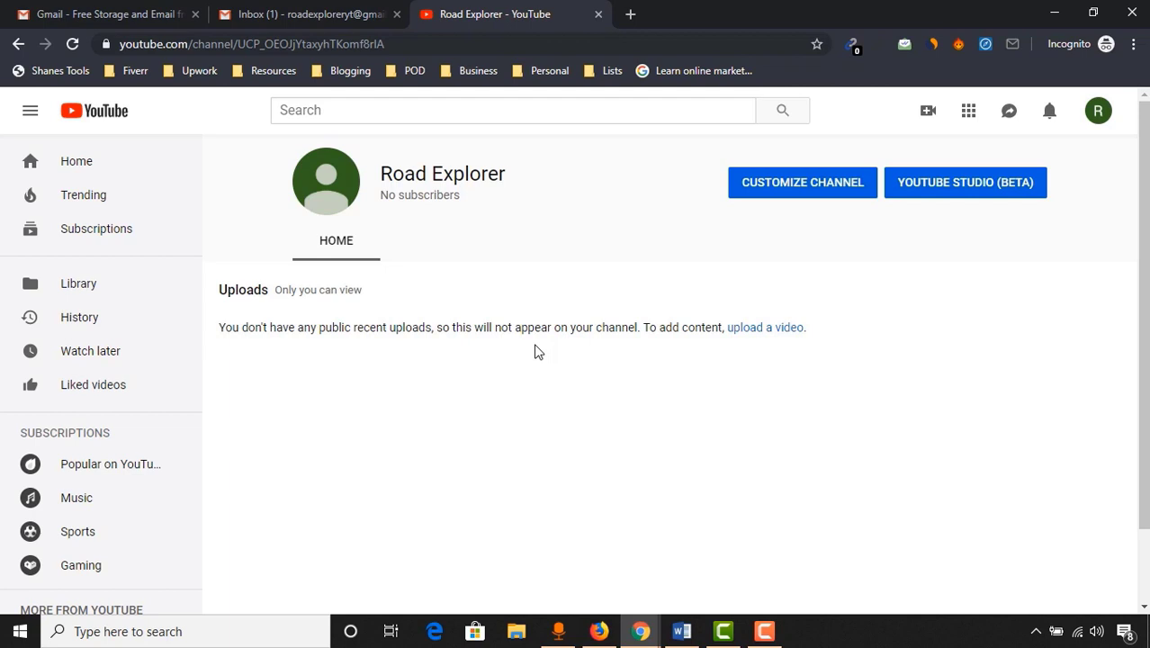
From channel customization, edit the channel icon to reach the Google profile photo picker
{"action": "left_click", "coordinate": [775, 204]}
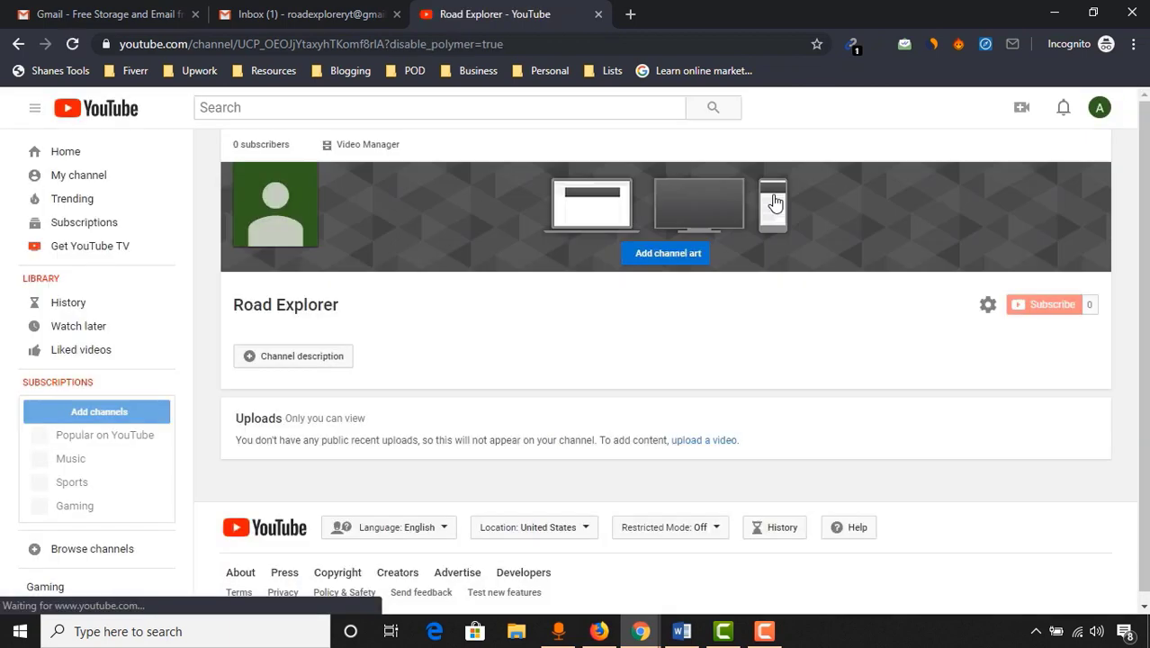
{"action": "mouse_move", "coordinate": [299, 192]}
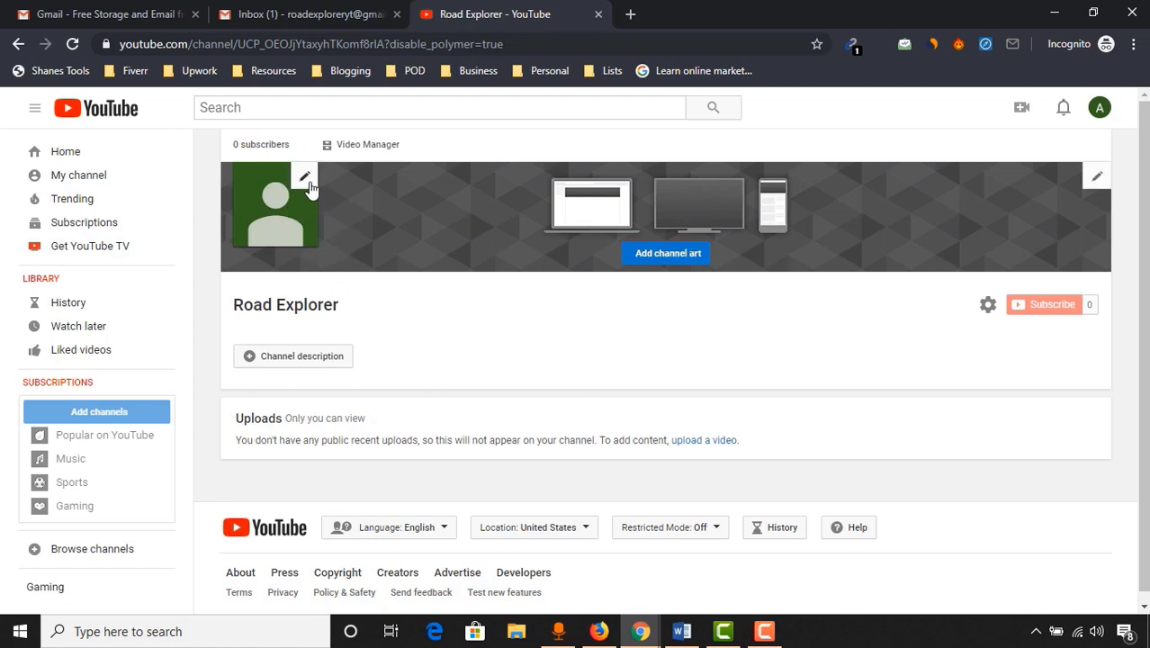
{"action": "left_click", "coordinate": [306, 180]}
{"action": "left_click", "coordinate": [756, 386]}
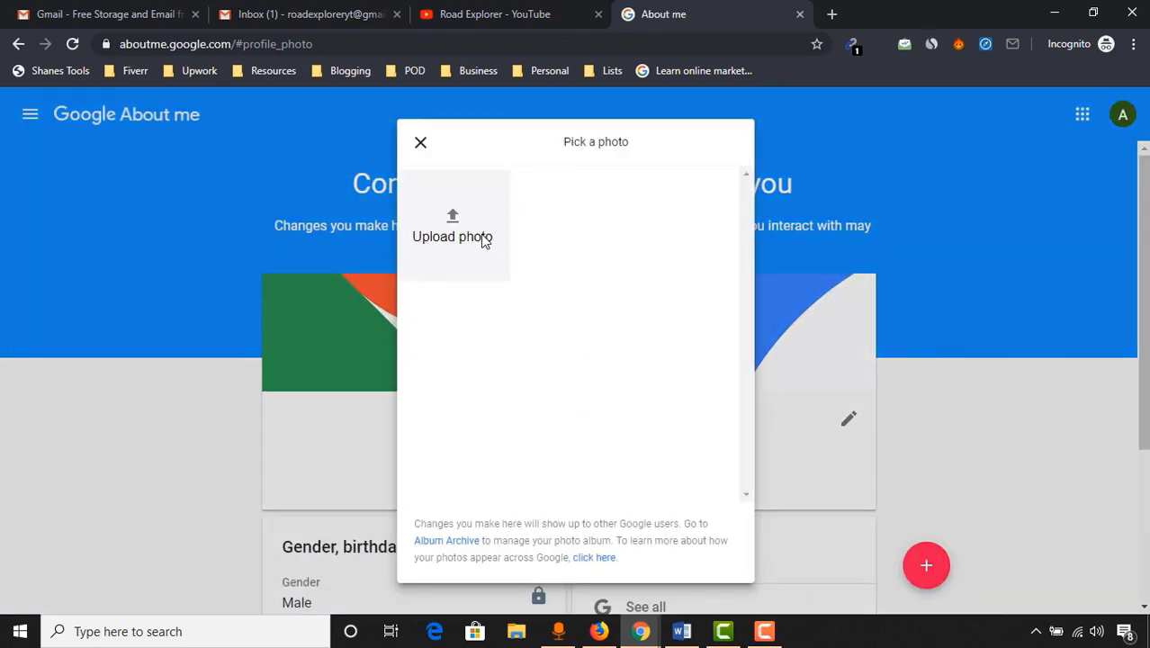
Upload biker-daylight-helmet-1915149.jpg as the profile photo with a tightened crop around the biker
{"action": "left_click", "coordinate": [452, 229]}
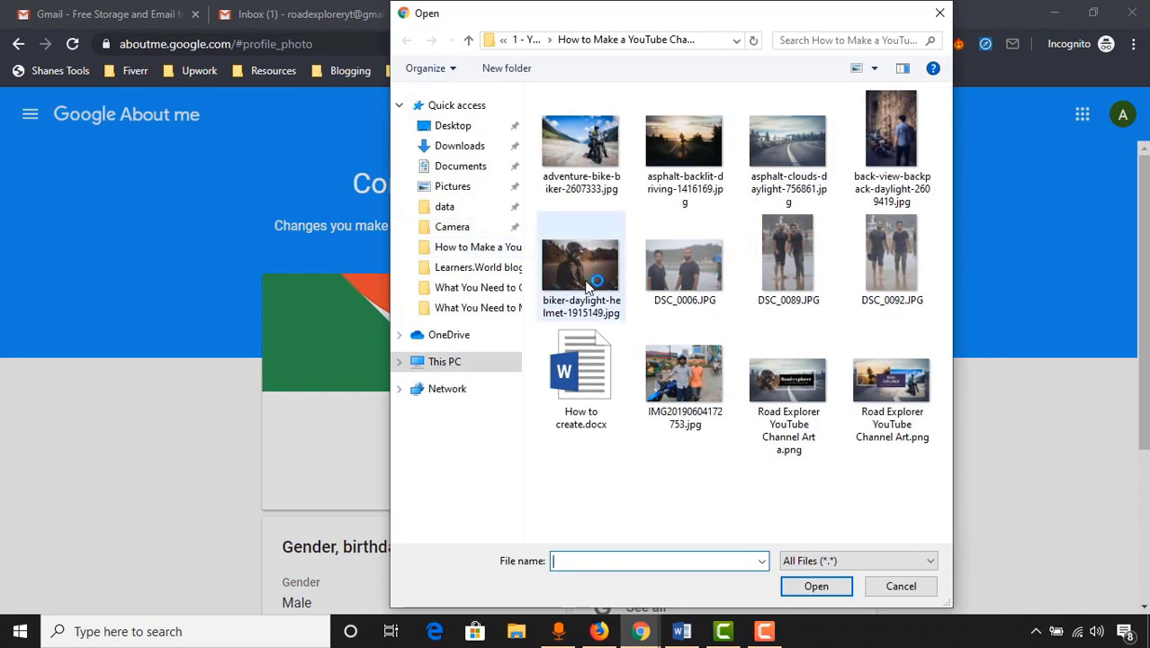
{"action": "left_click", "coordinate": [586, 286]}
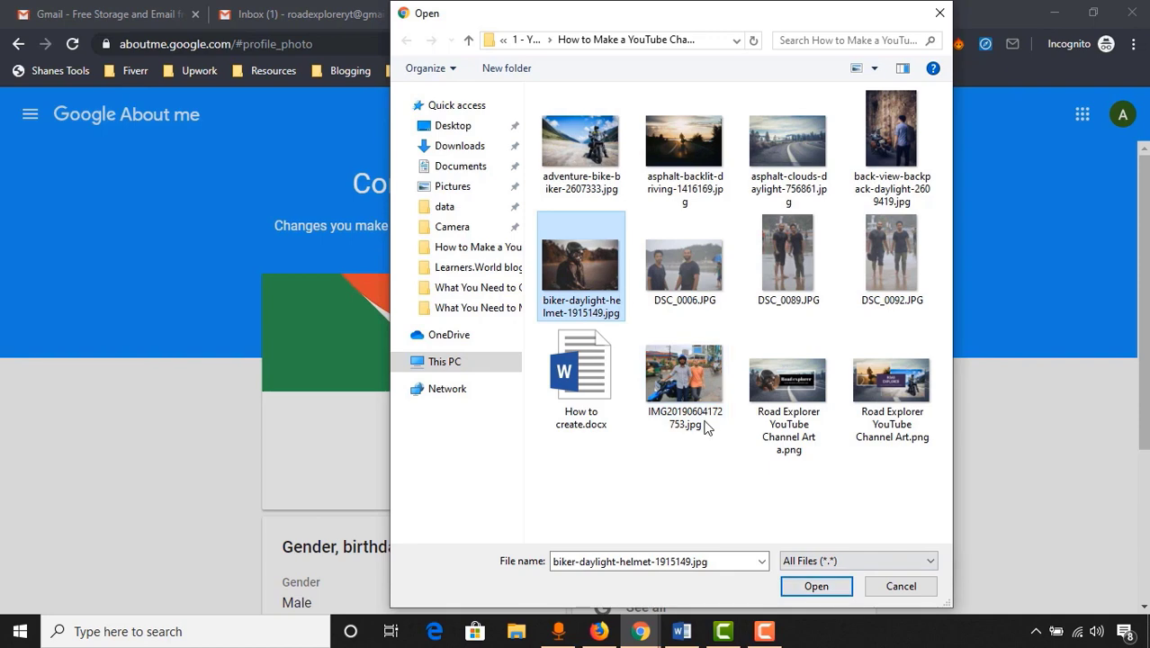
{"action": "left_click", "coordinate": [816, 586]}
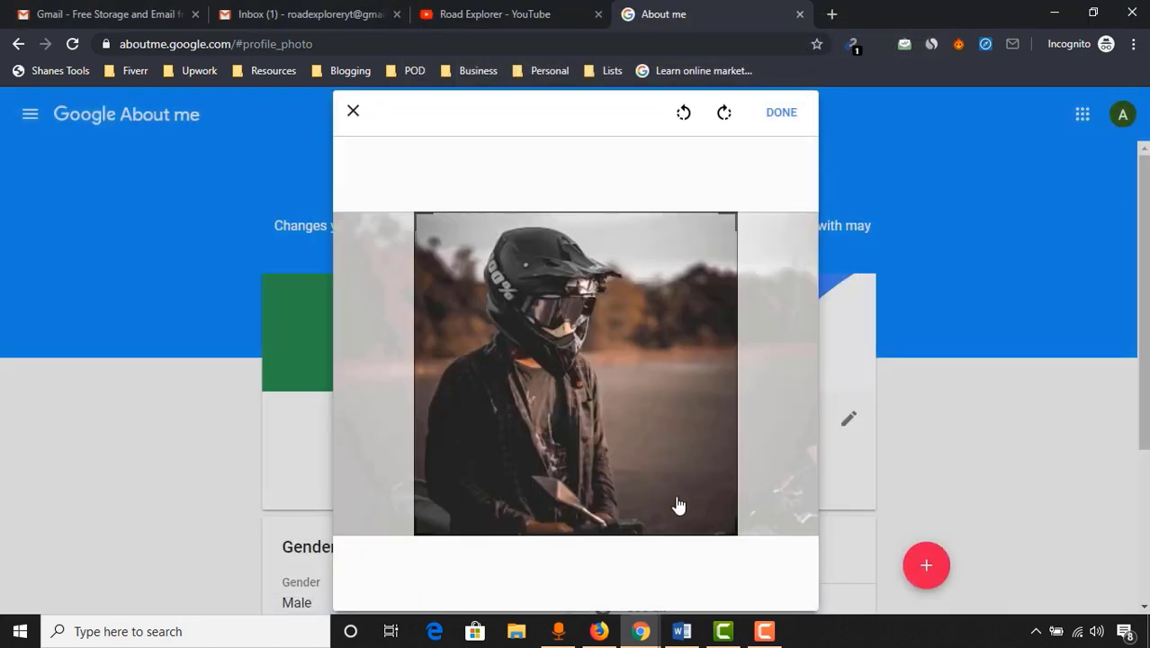
{"action": "left_click_drag", "start_coordinate": [731, 544], "coordinate": [694, 482]}
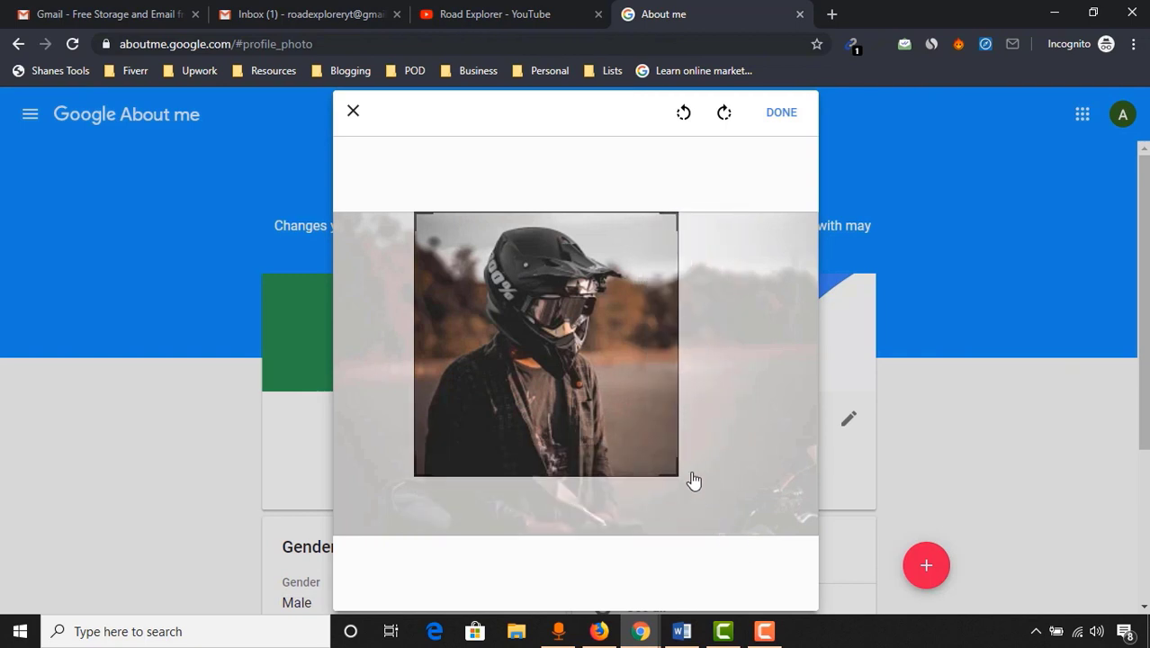
{"action": "left_click", "coordinate": [779, 128]}
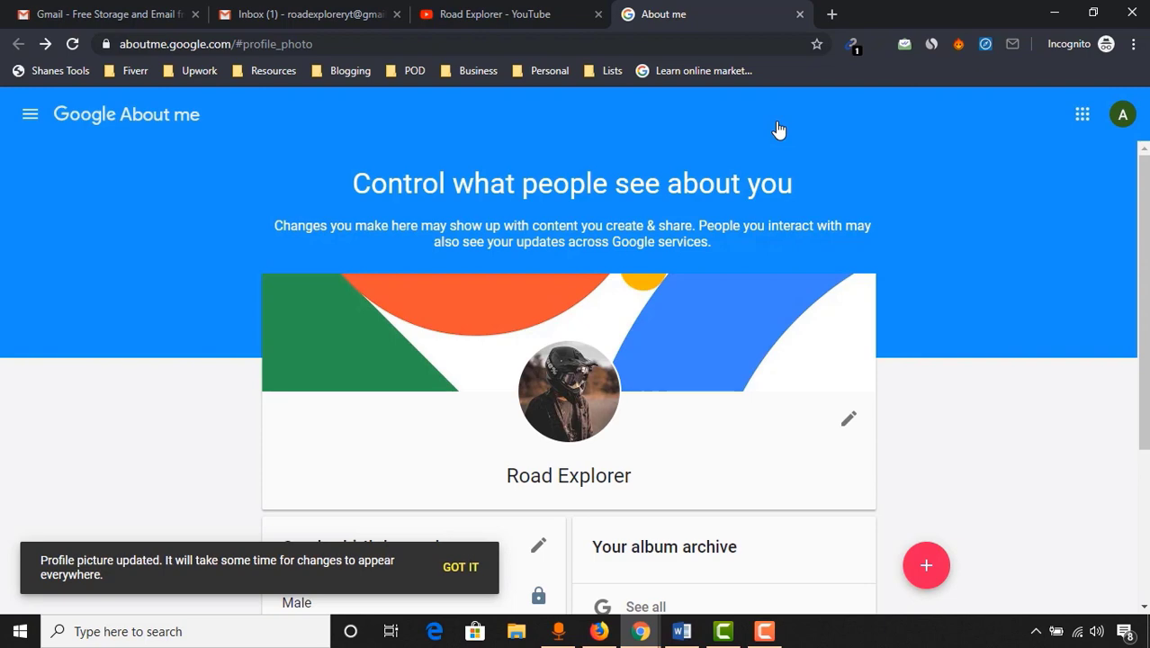
Reload the Road Explorer channel page to show the new icon, then bring Canva forward
{"action": "left_click", "coordinate": [490, 13]}
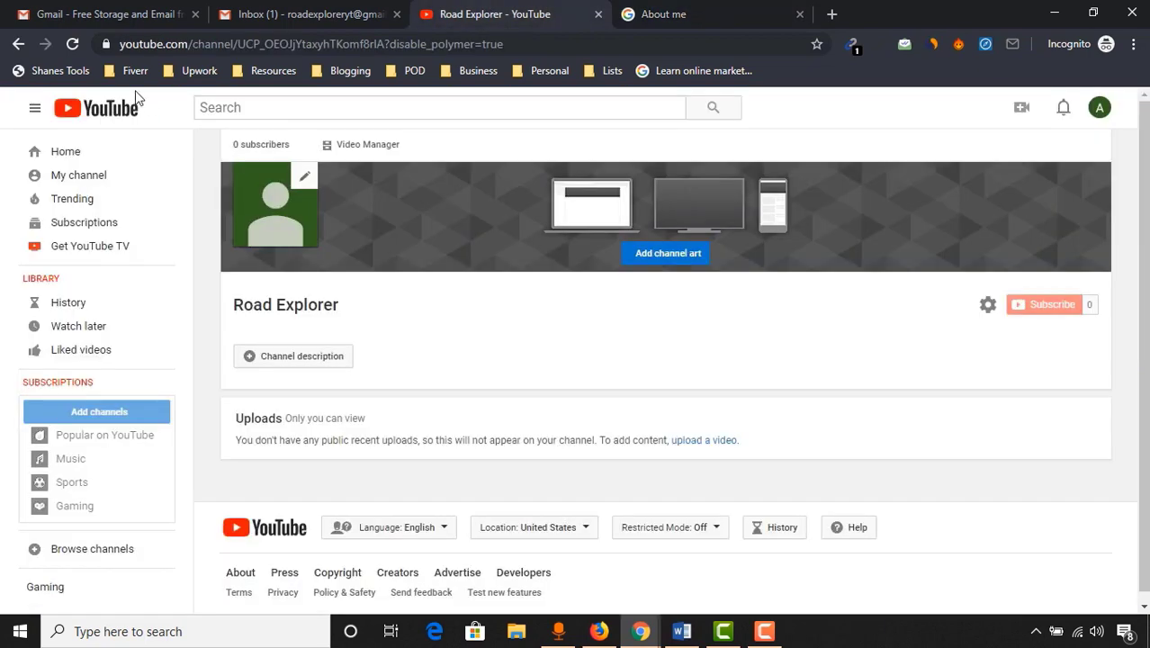
{"action": "left_click", "coordinate": [74, 45]}
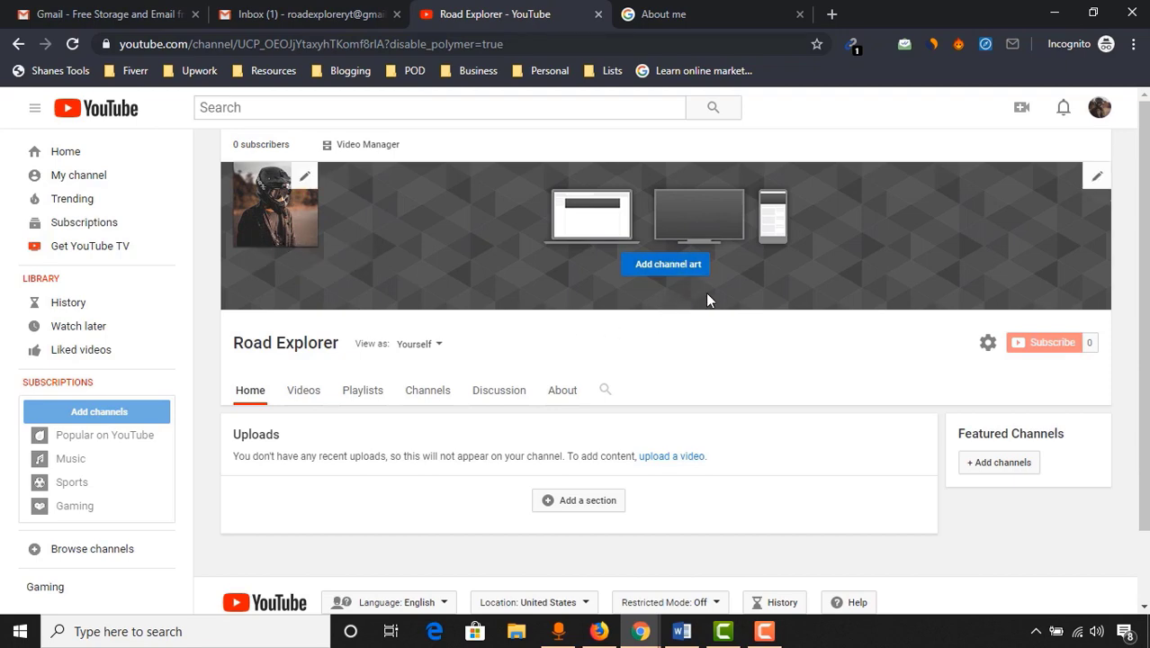
{"action": "mouse_move", "coordinate": [640, 630]}
{"action": "left_click", "coordinate": [568, 589]}
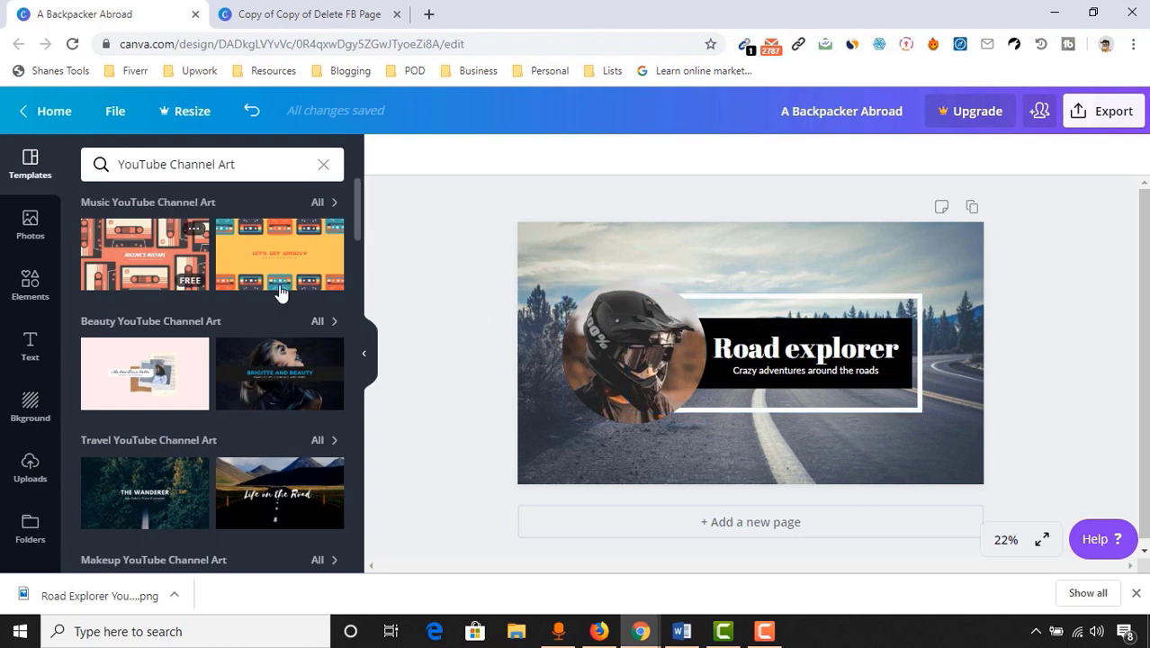
Search Canva for 'youtube', start a YouTube Channel Art design, then close the empty design
{"action": "scroll", "coordinate": [216, 423], "scroll_direction": "down", "scroll_amount": 7}
{"action": "scroll", "coordinate": [237, 407], "scroll_direction": "down", "scroll_amount": 6}
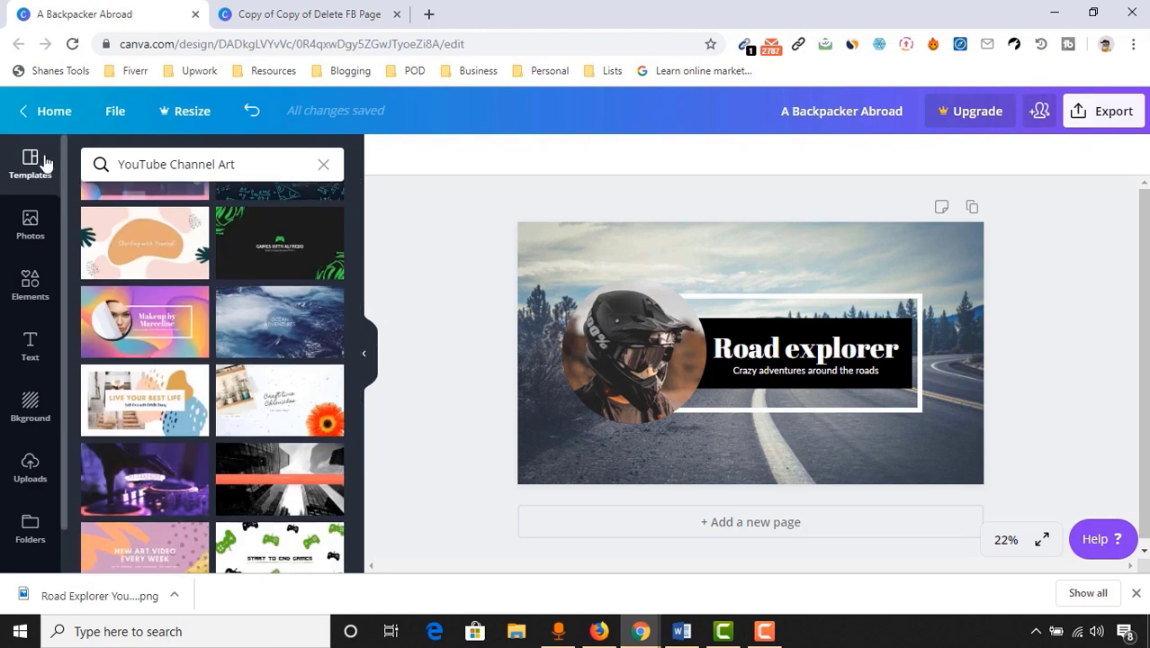
{"action": "left_click", "coordinate": [32, 113]}
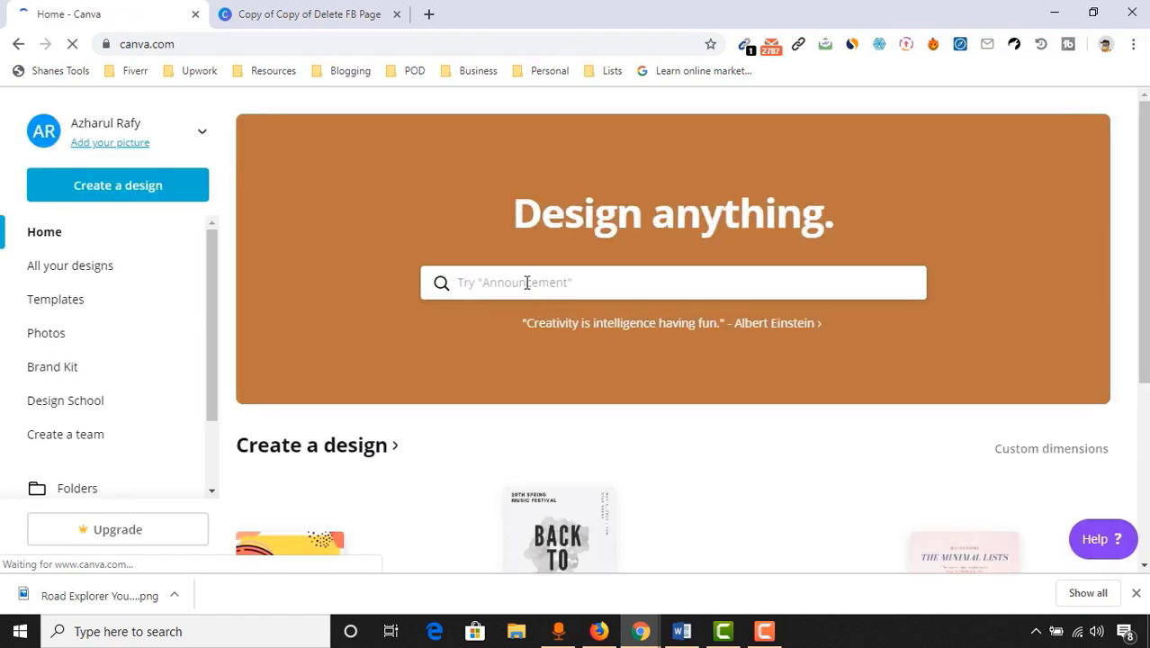
{"action": "left_click", "coordinate": [527, 283]}
{"action": "type", "text": "youtube"}
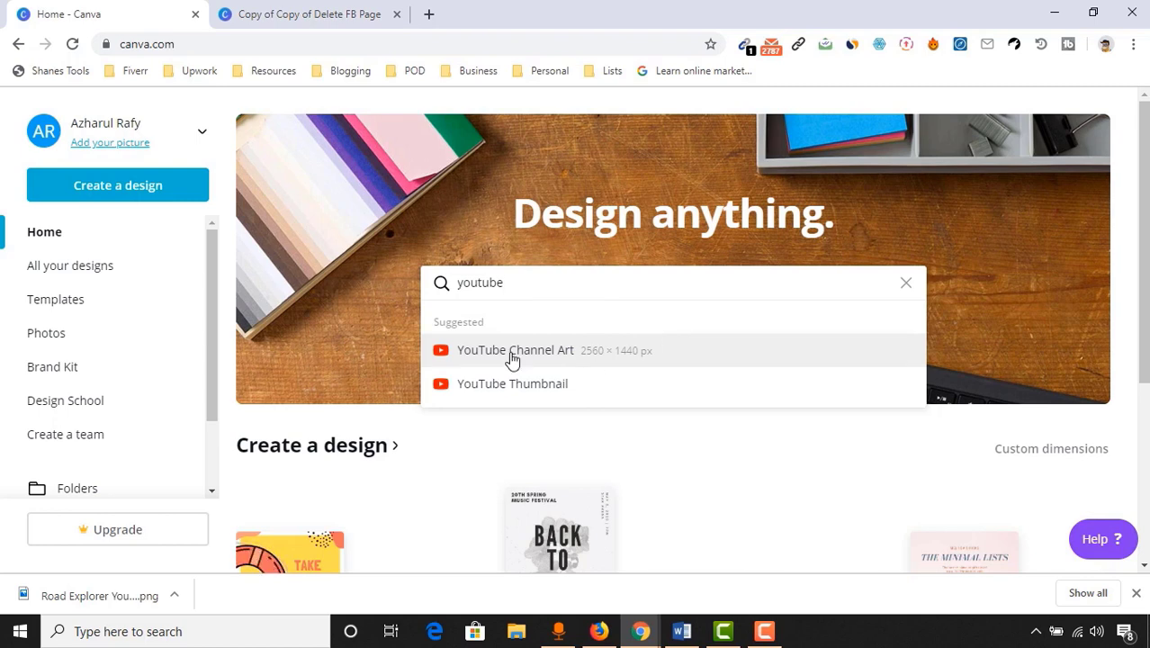
{"action": "left_click", "coordinate": [609, 351]}
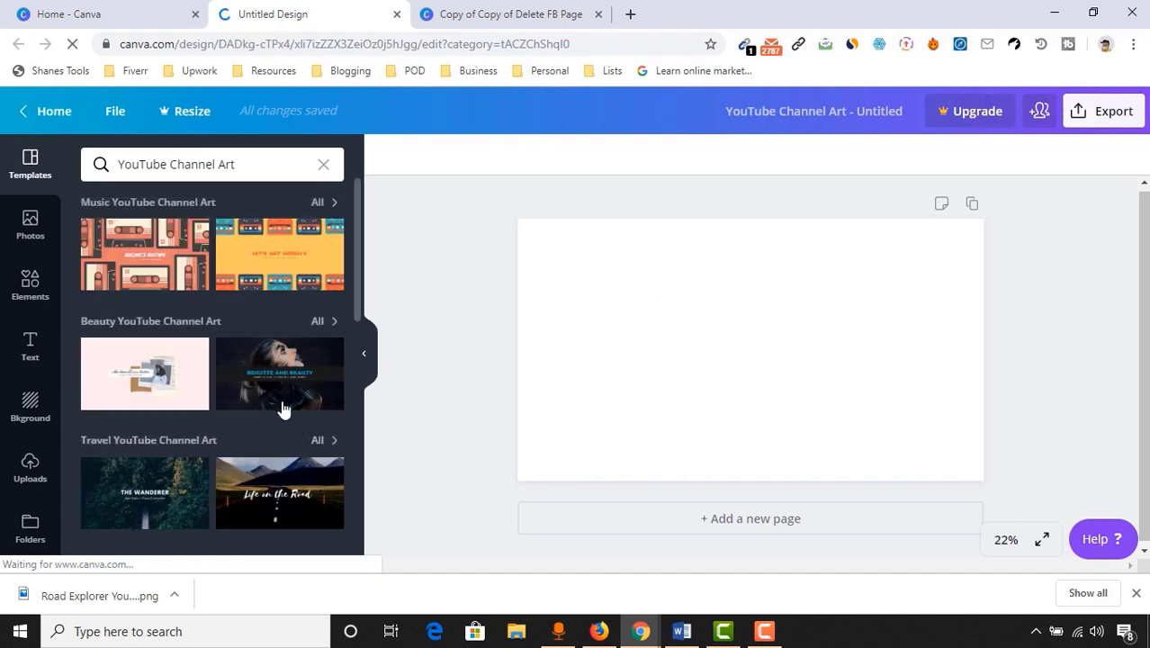
{"action": "scroll", "coordinate": [155, 396], "scroll_direction": "down", "scroll_amount": 5}
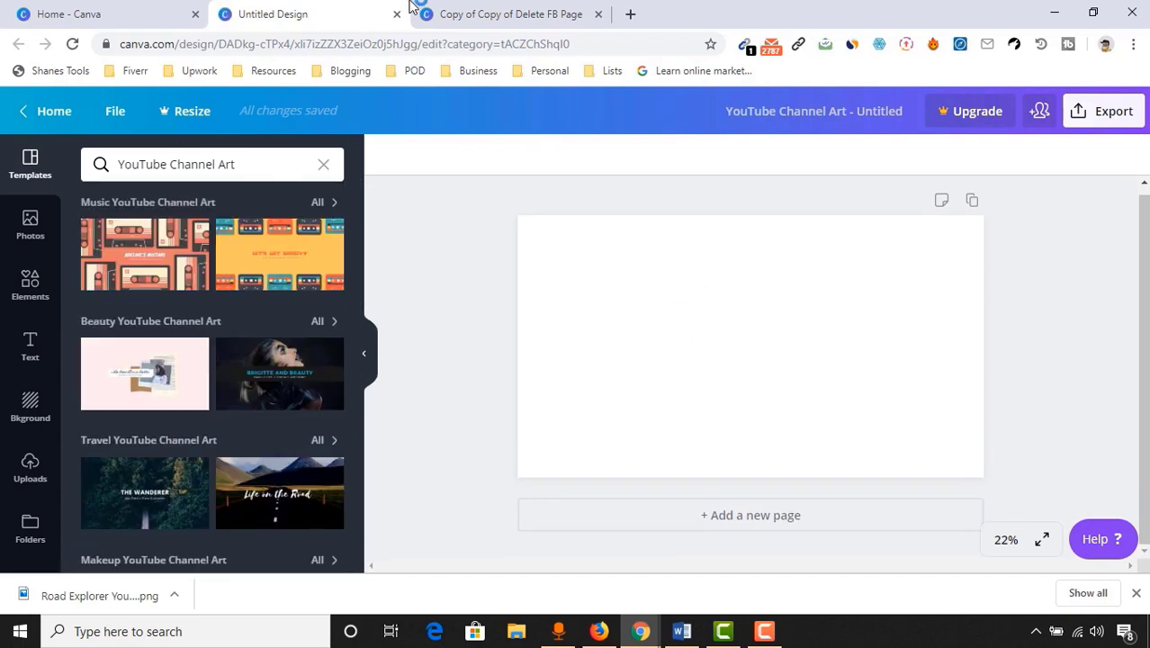
{"action": "left_click", "coordinate": [397, 13]}
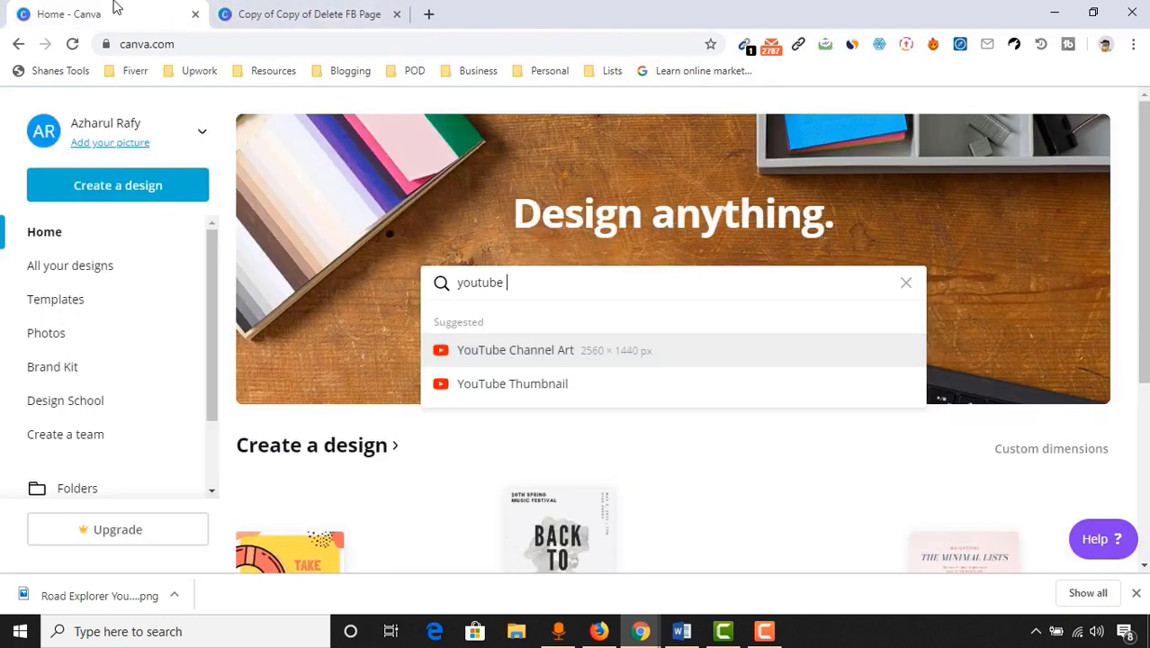
Reopen the A Backpacker Abroad design, check its export options, and return to YouTube
{"action": "left_click", "coordinate": [233, 13]}
{"action": "left_click", "coordinate": [171, 9]}
{"action": "left_click", "coordinate": [436, 333]}
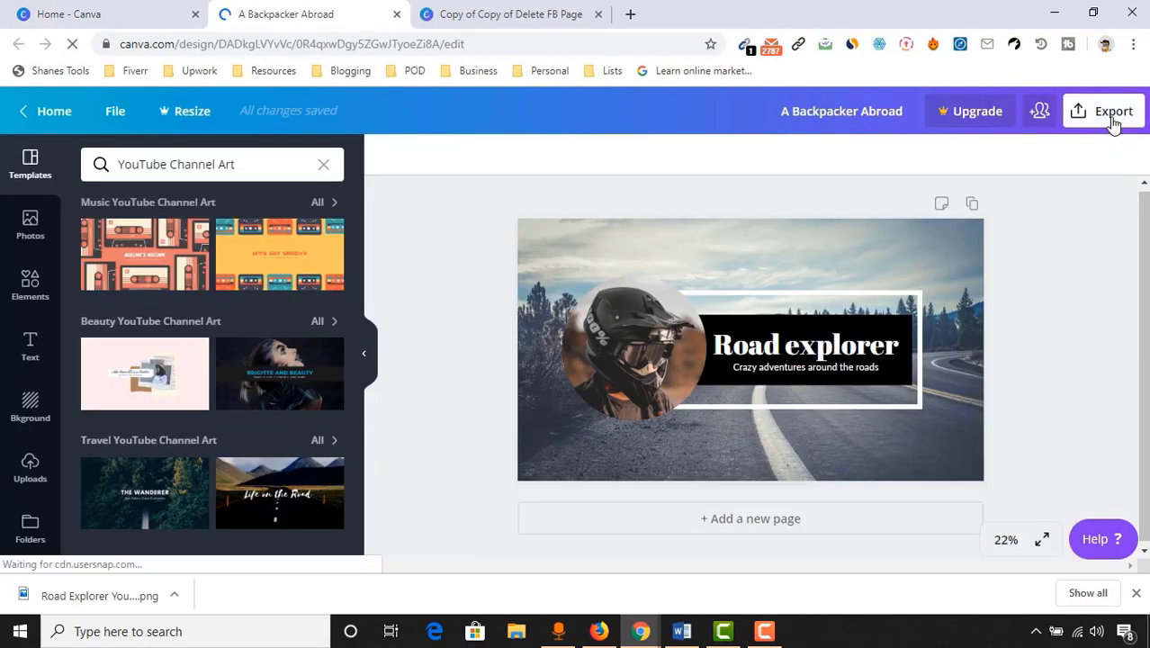
{"action": "left_click", "coordinate": [1113, 117]}
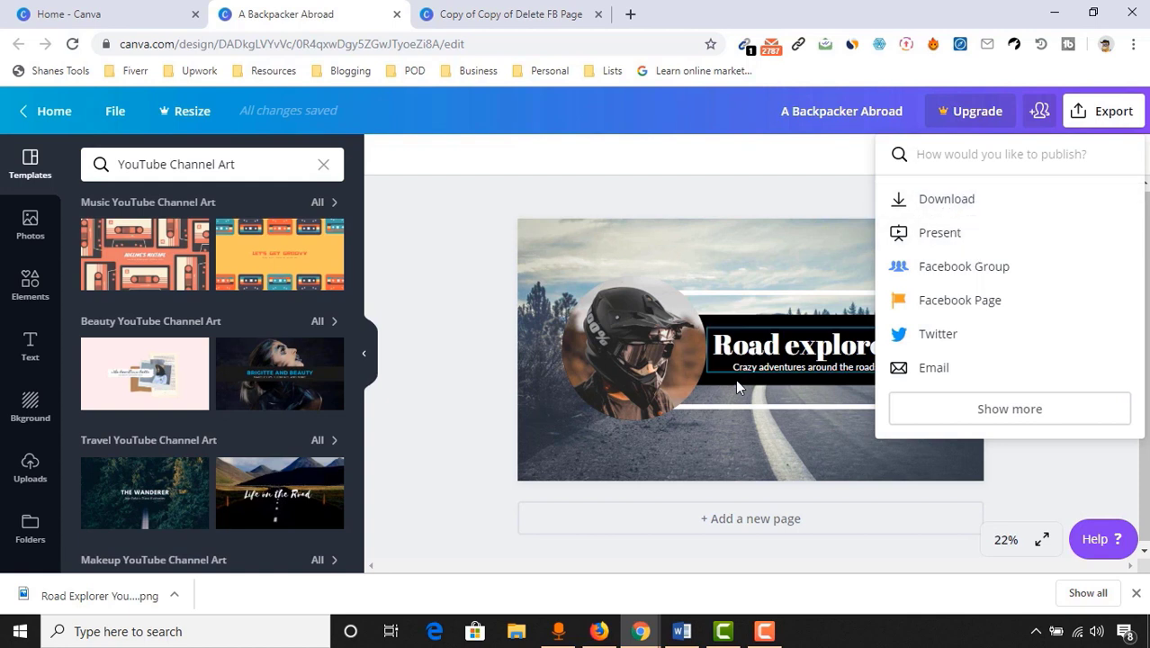
{"action": "left_click", "coordinate": [640, 632]}
{"action": "left_click", "coordinate": [717, 587]}
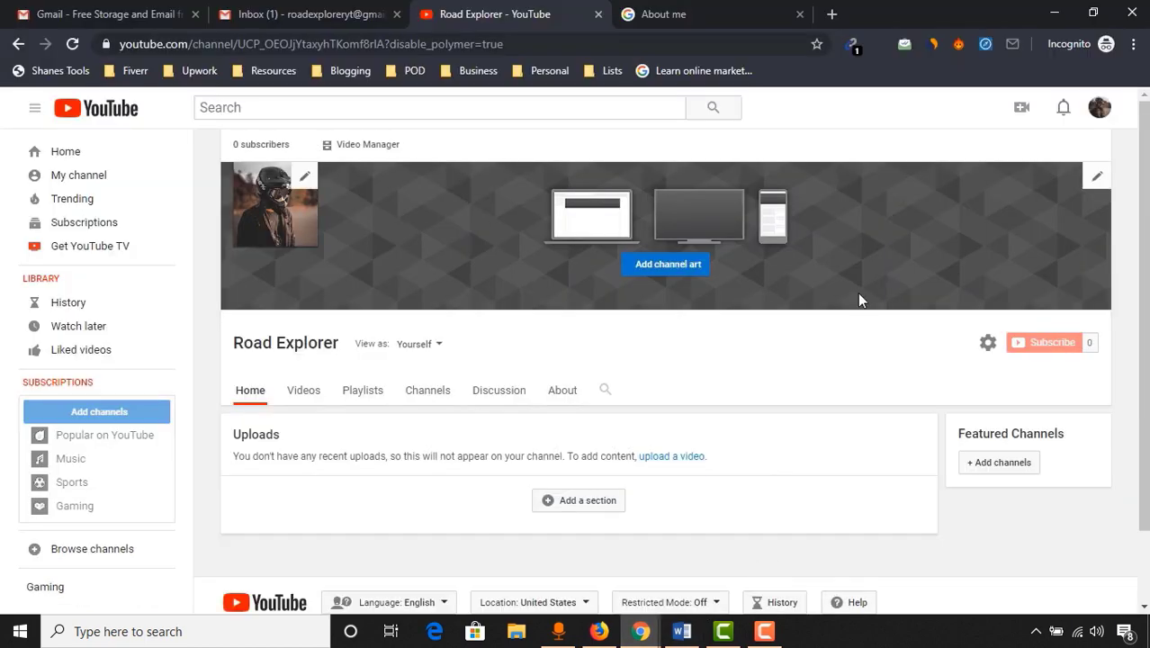
Upload 'Road Explorer YouTube Channel Art a.png' from the computer as the channel banner
{"action": "left_click", "coordinate": [644, 280]}
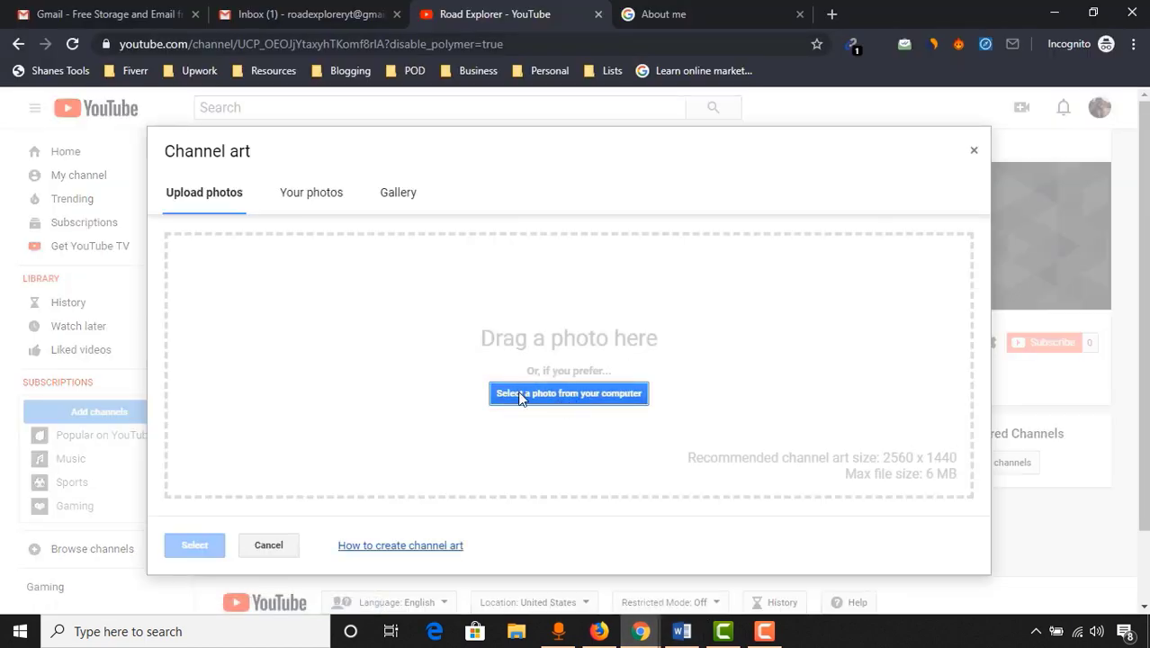
{"action": "left_click", "coordinate": [585, 393]}
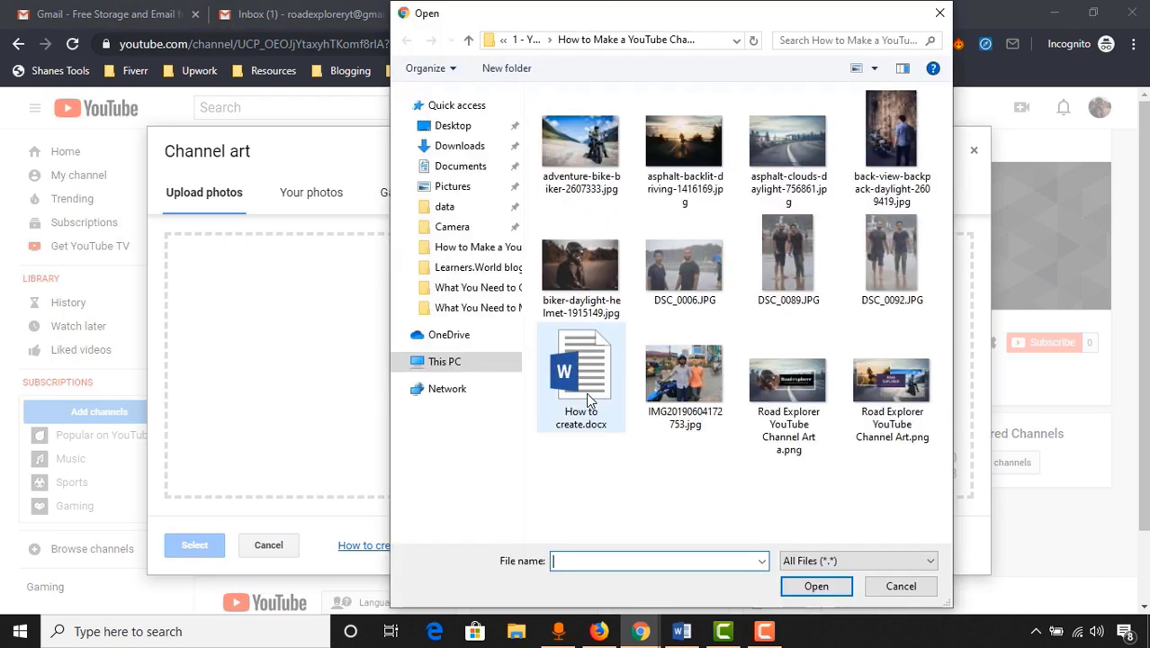
{"action": "left_click", "coordinate": [779, 378]}
{"action": "left_click", "coordinate": [816, 586]}
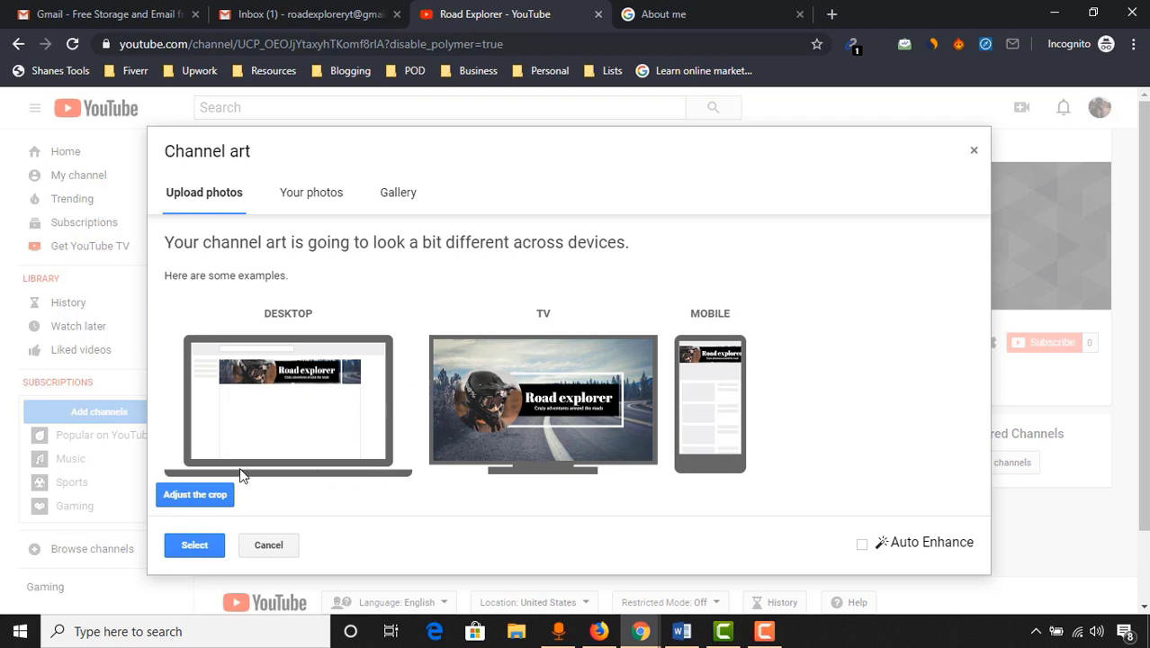
{"action": "left_click", "coordinate": [180, 551]}
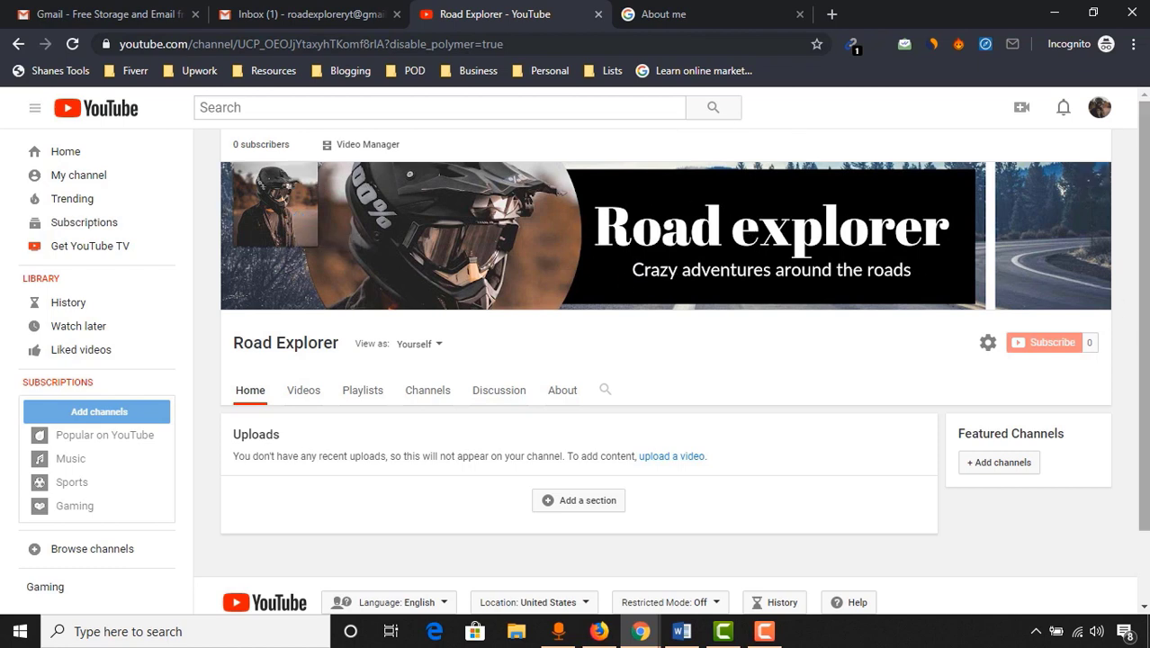
Open Road Explorer's About tab and review its empty description, email, location and links sections
{"action": "left_click", "coordinate": [552, 394]}
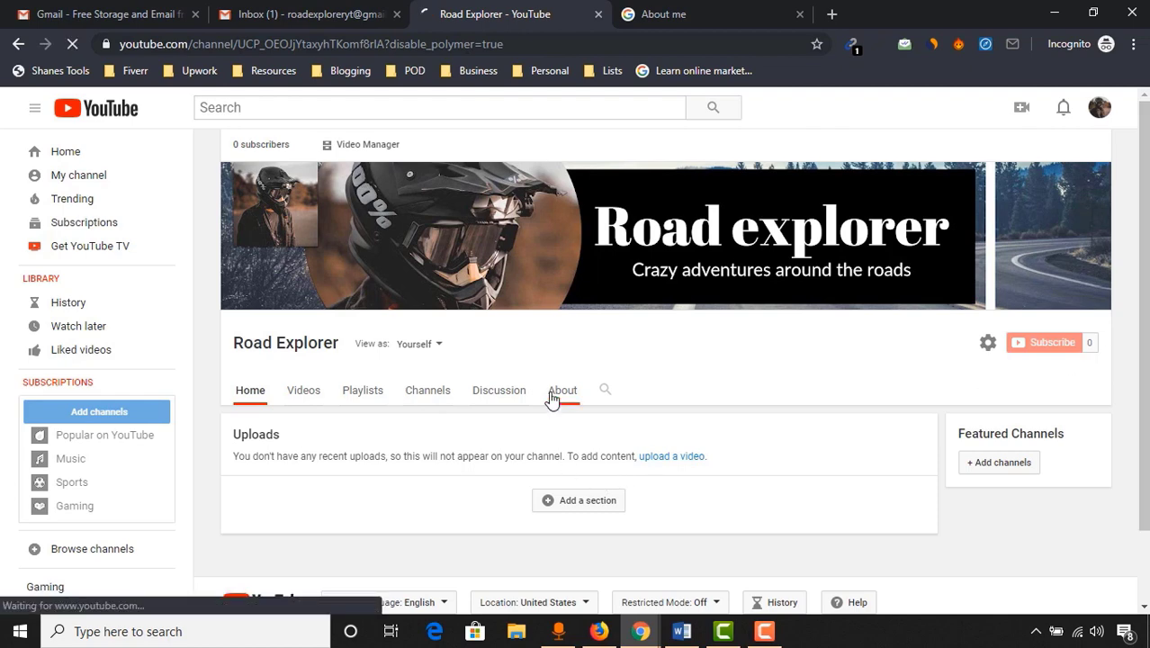
{"action": "scroll", "coordinate": [547, 398], "scroll_direction": "up", "scroll_amount": 3}
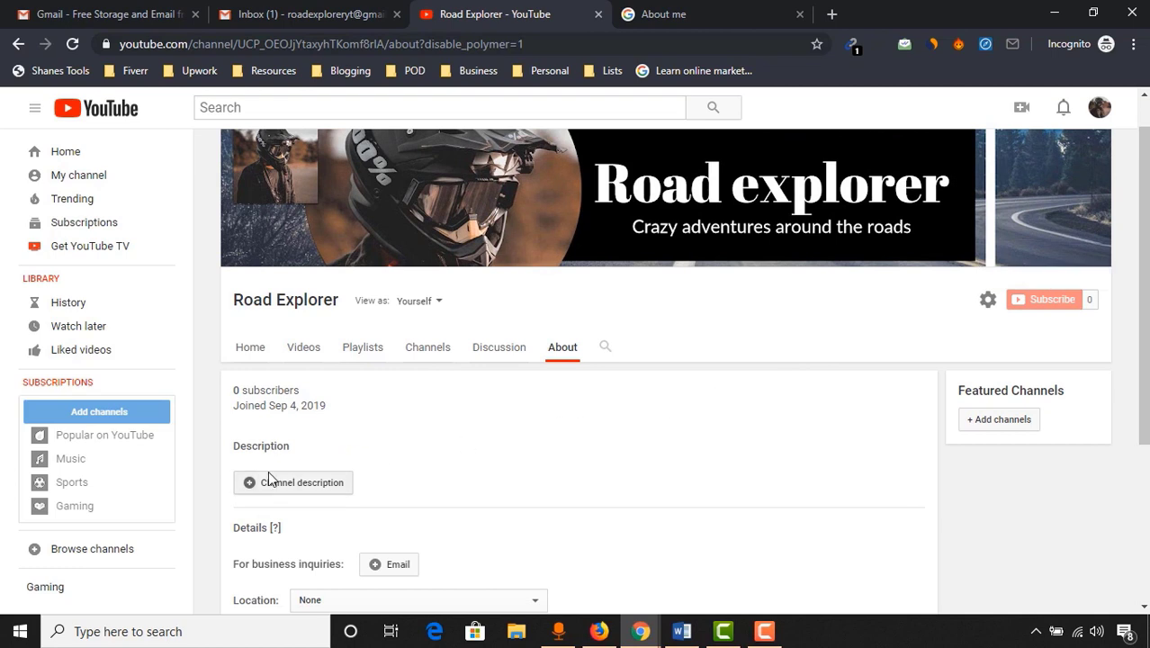
{"action": "scroll", "coordinate": [419, 406], "scroll_direction": "down", "scroll_amount": 2}
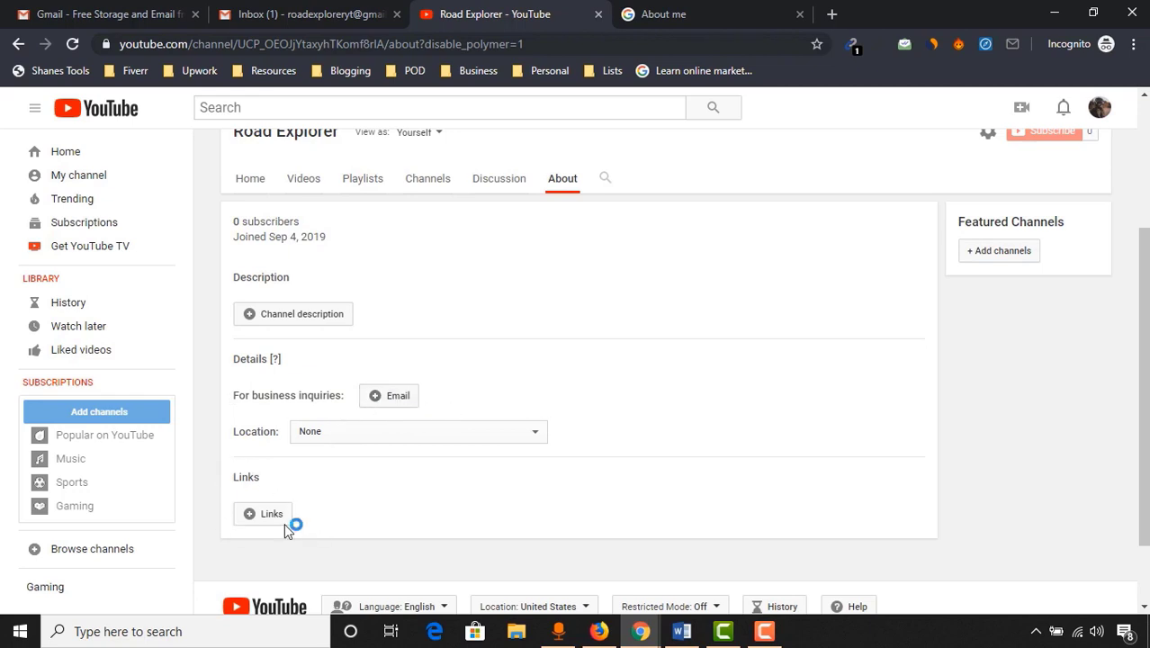
{"action": "scroll", "coordinate": [1022, 391], "scroll_direction": "up", "scroll_amount": 3}
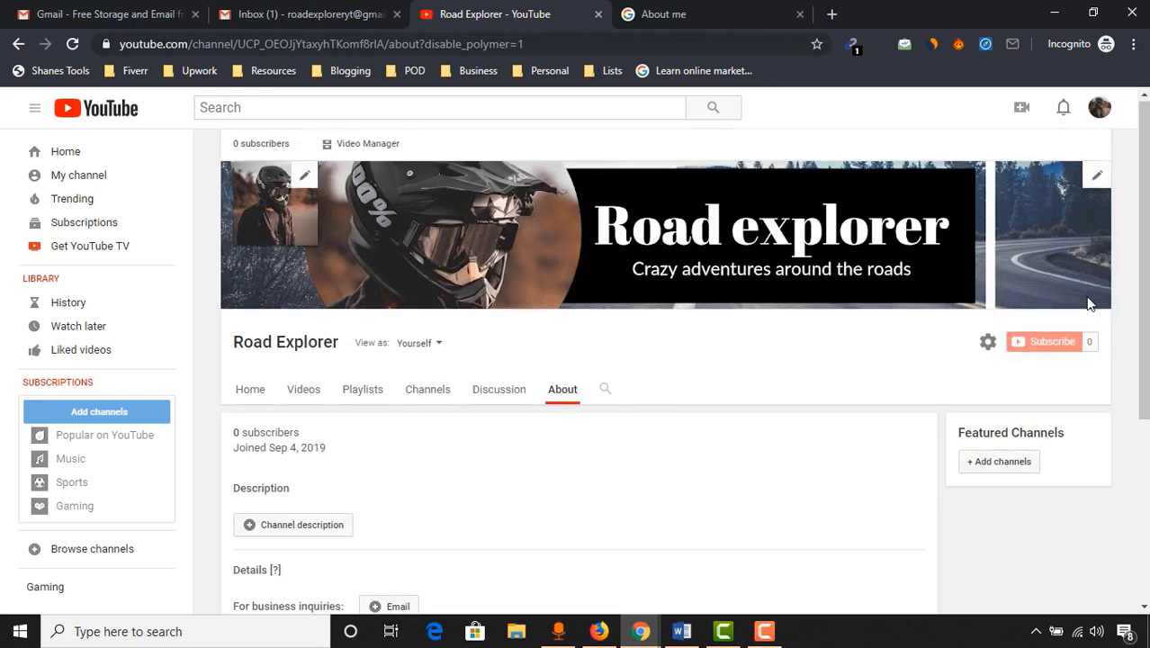
{"action": "scroll", "coordinate": [1089, 304], "scroll_direction": "down", "scroll_amount": 3}
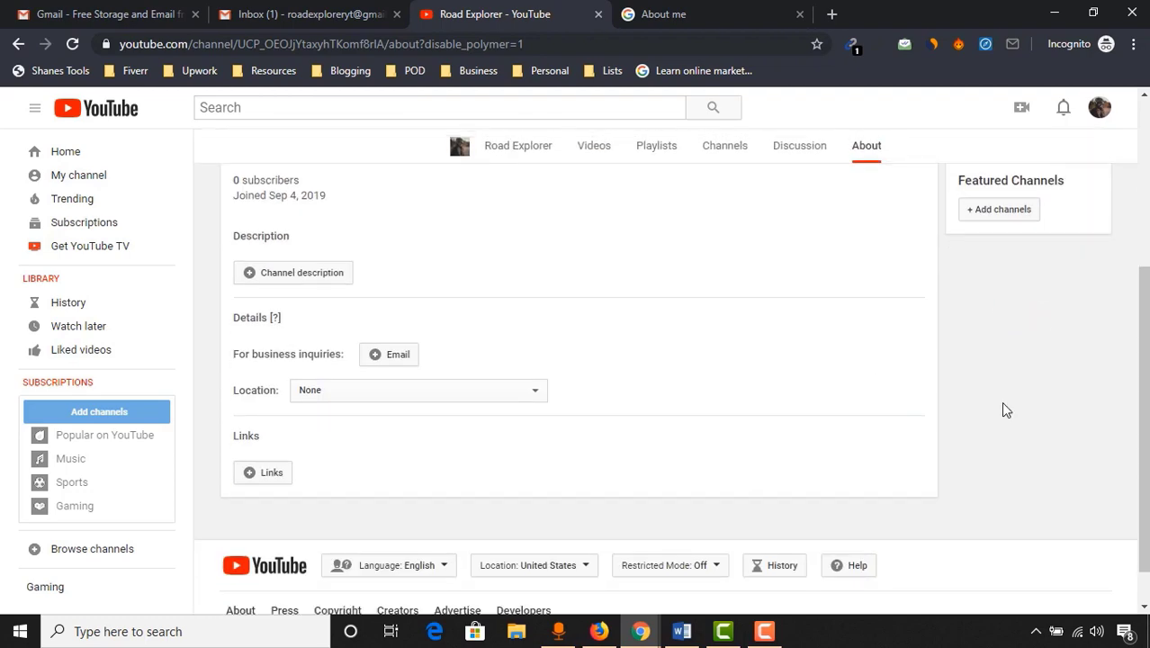
{"action": "scroll", "coordinate": [1119, 367], "scroll_direction": "up", "scroll_amount": 3}
{"action": "scroll", "coordinate": [1147, 445], "scroll_direction": "down", "scroll_amount": 3}
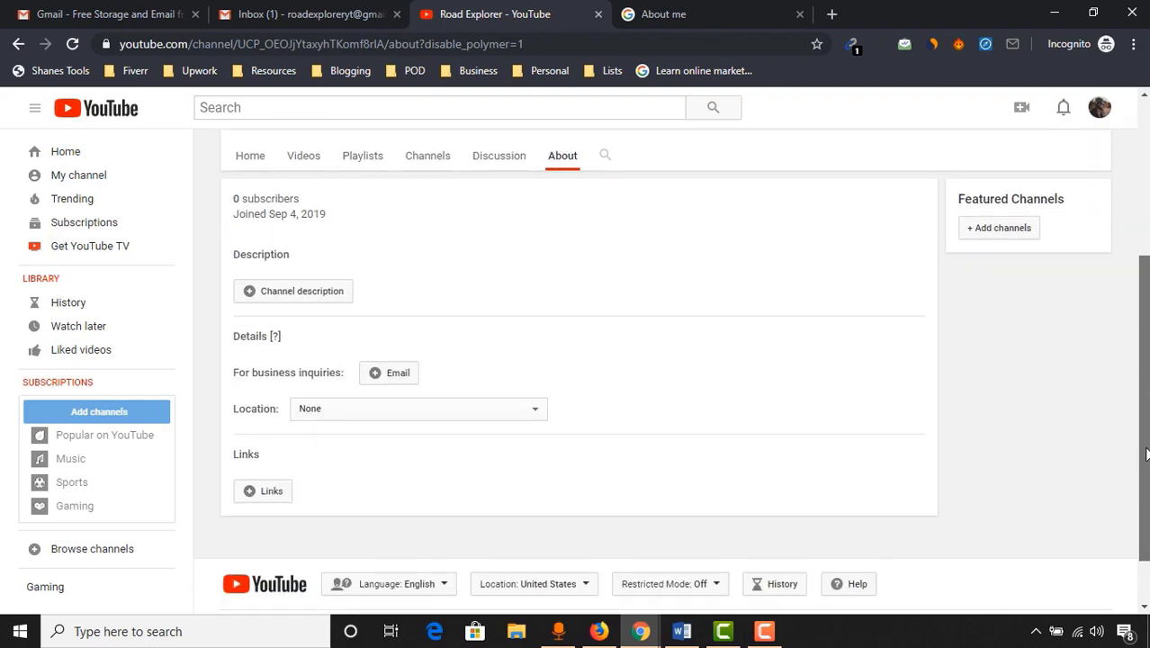
{"action": "scroll", "coordinate": [1147, 445], "scroll_direction": "down", "scroll_amount": 1}
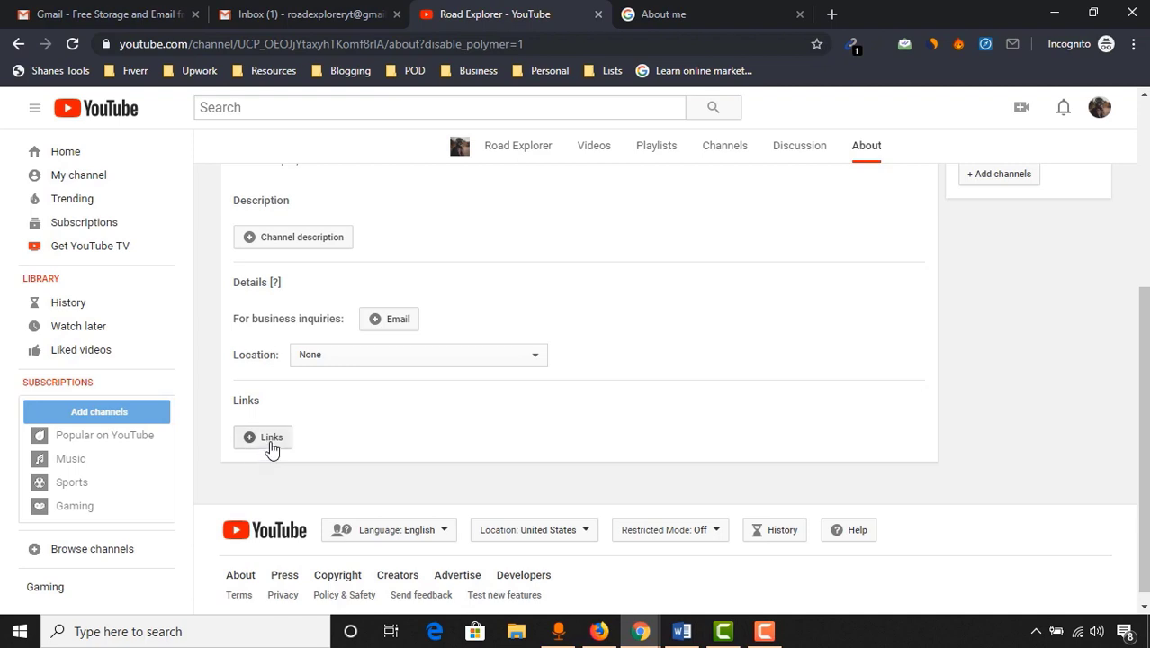
Add a custom link titled 'Facebook' with the owner's Facebook profile URL
{"action": "left_click", "coordinate": [268, 438]}
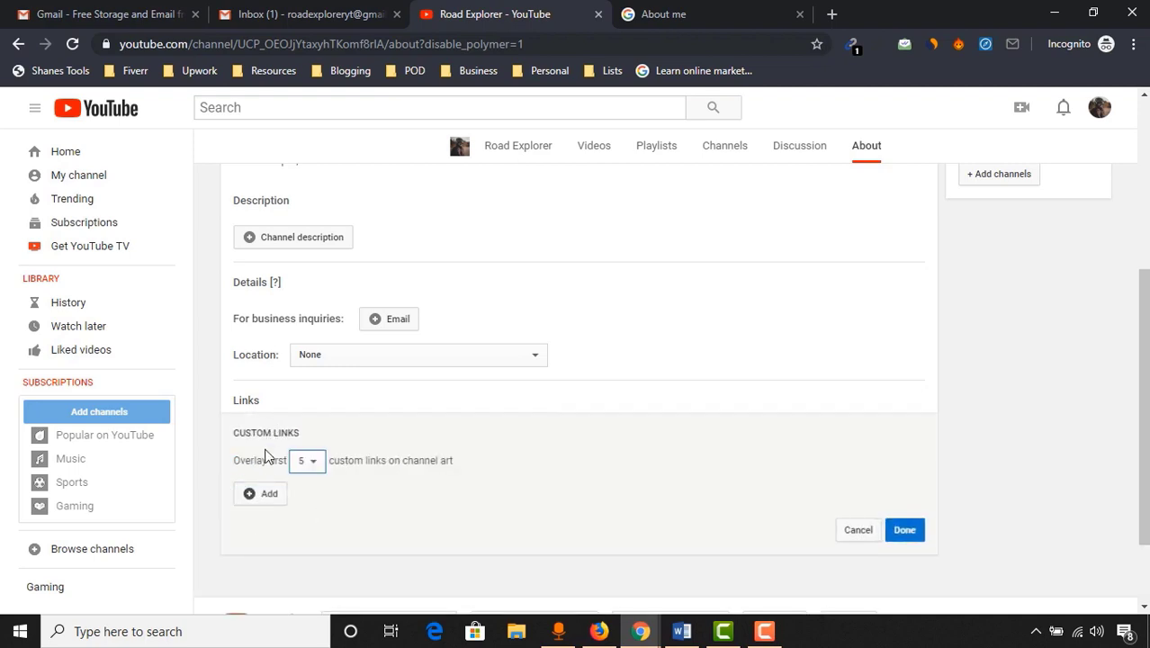
{"action": "scroll", "coordinate": [290, 534], "scroll_direction": "down", "scroll_amount": 1}
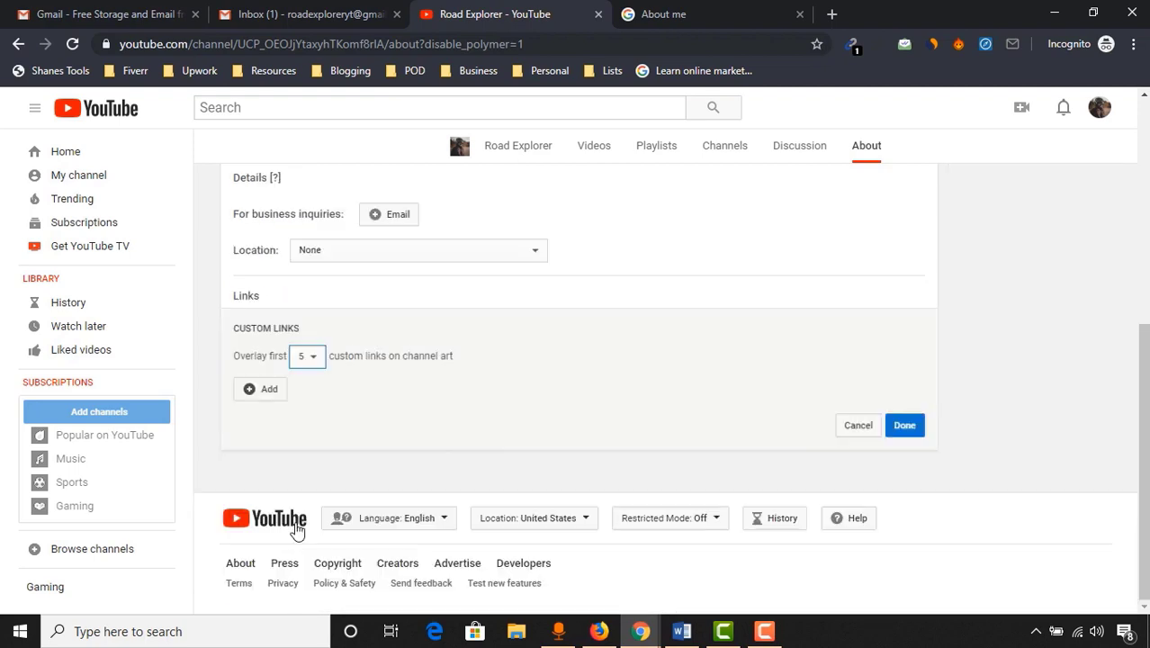
{"action": "left_click", "coordinate": [265, 393]}
{"action": "left_click", "coordinate": [355, 398]}
{"action": "type", "text": "Facebook"}
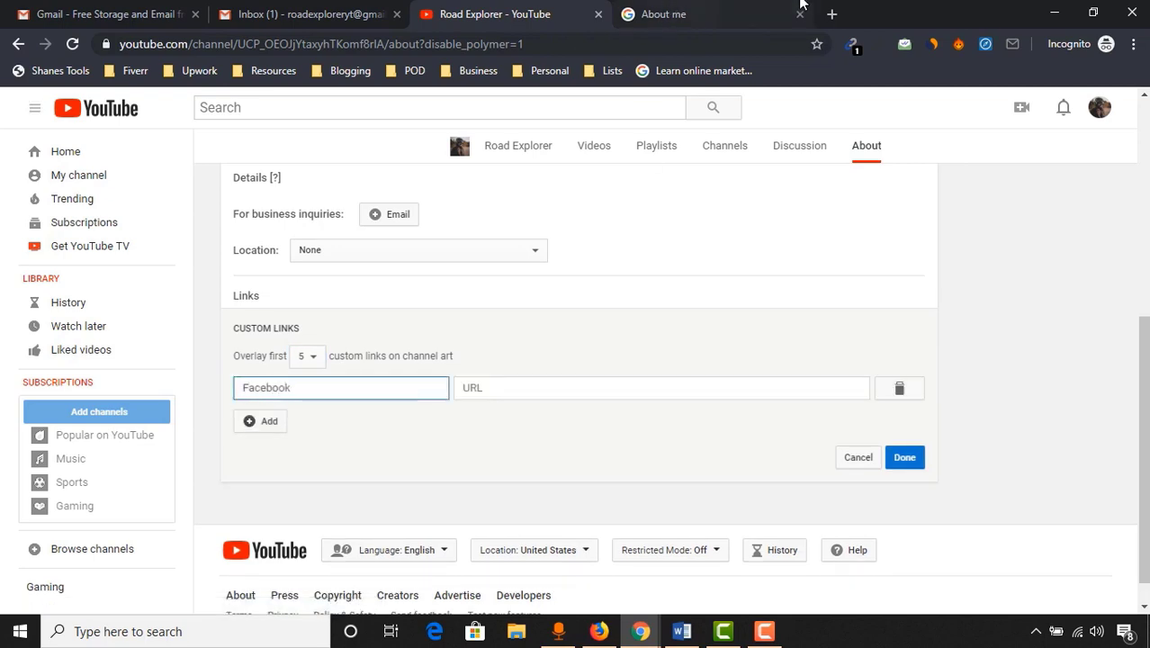
{"action": "left_click", "coordinate": [831, 13]}
{"action": "type", "text": "facebook.co"}
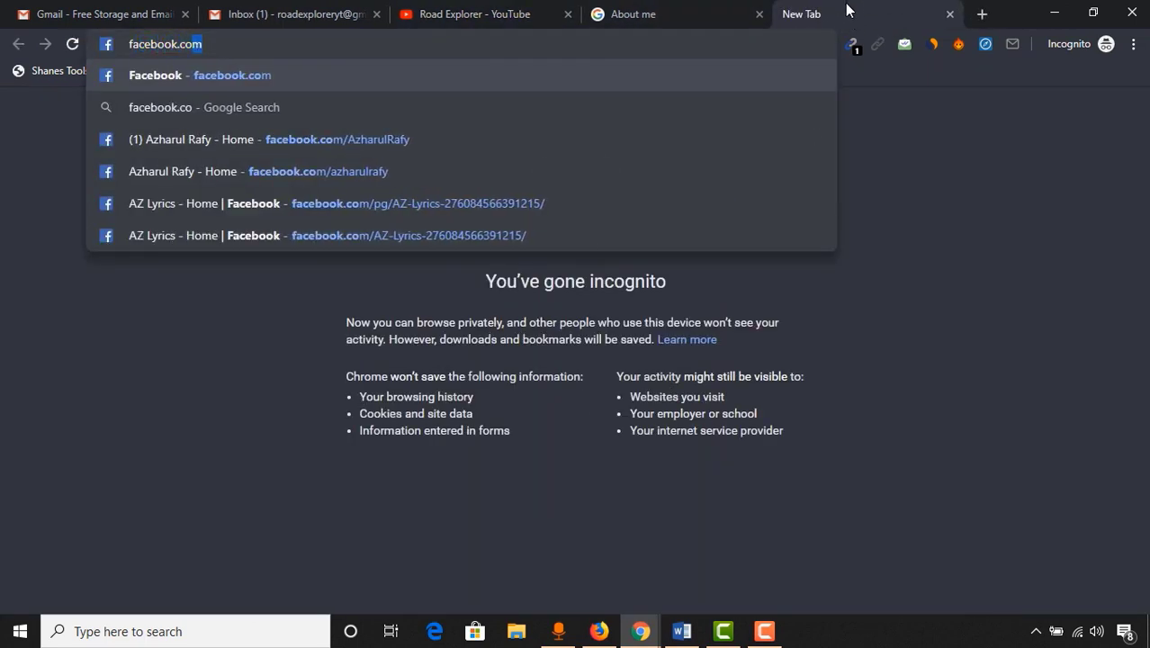
{"action": "left_click", "coordinate": [423, 173]}
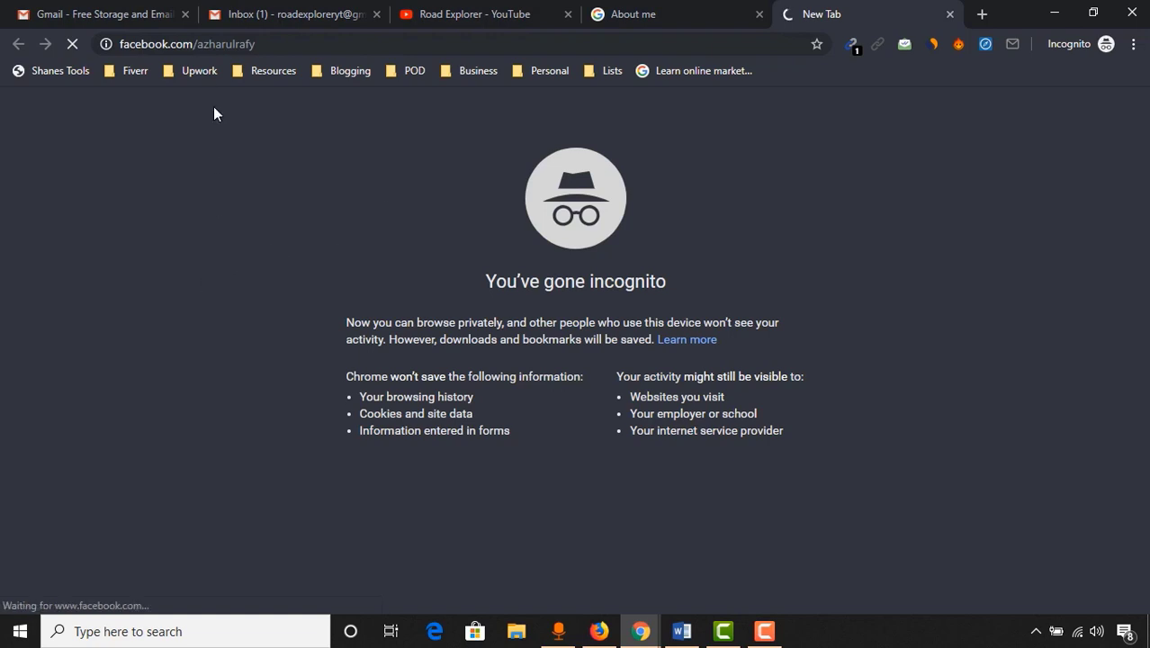
{"action": "left_click", "coordinate": [237, 40]}
{"action": "key", "text": "ctrl+c"}
{"action": "key", "text": "BackSpace"}
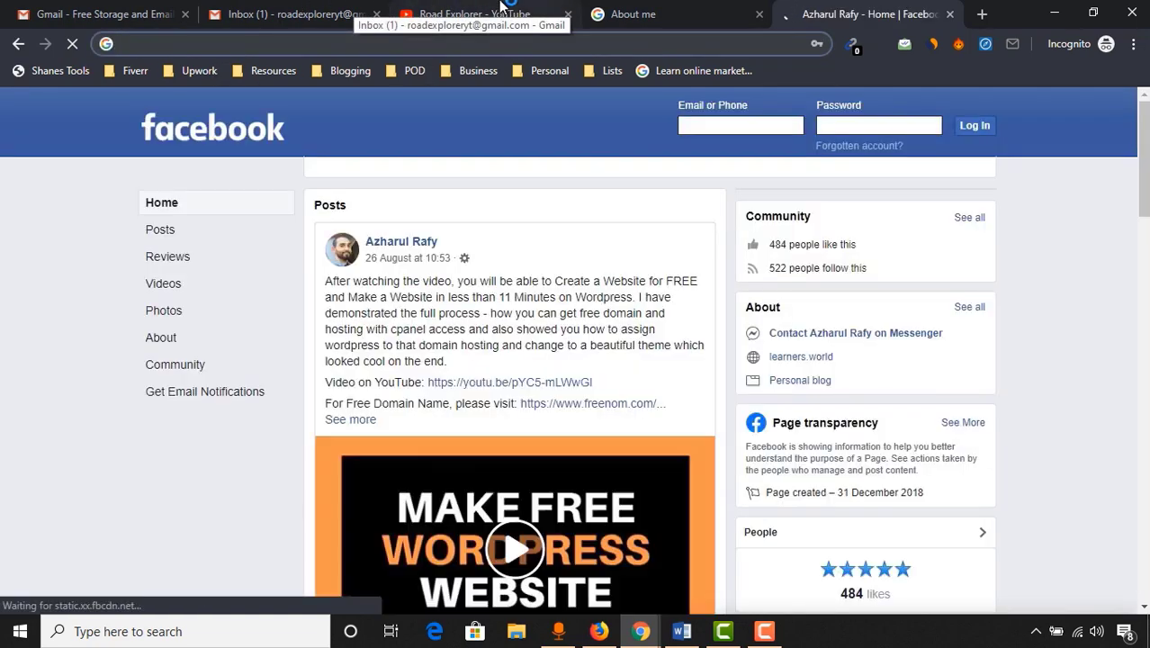
{"action": "left_click", "coordinate": [468, 14]}
{"action": "left_click", "coordinate": [567, 399]}
{"action": "key", "text": "ctrl+v"}
Add an 'Instagram' link with the matching Instagram URL and remove the empty link rows
{"action": "left_click", "coordinate": [266, 421]}
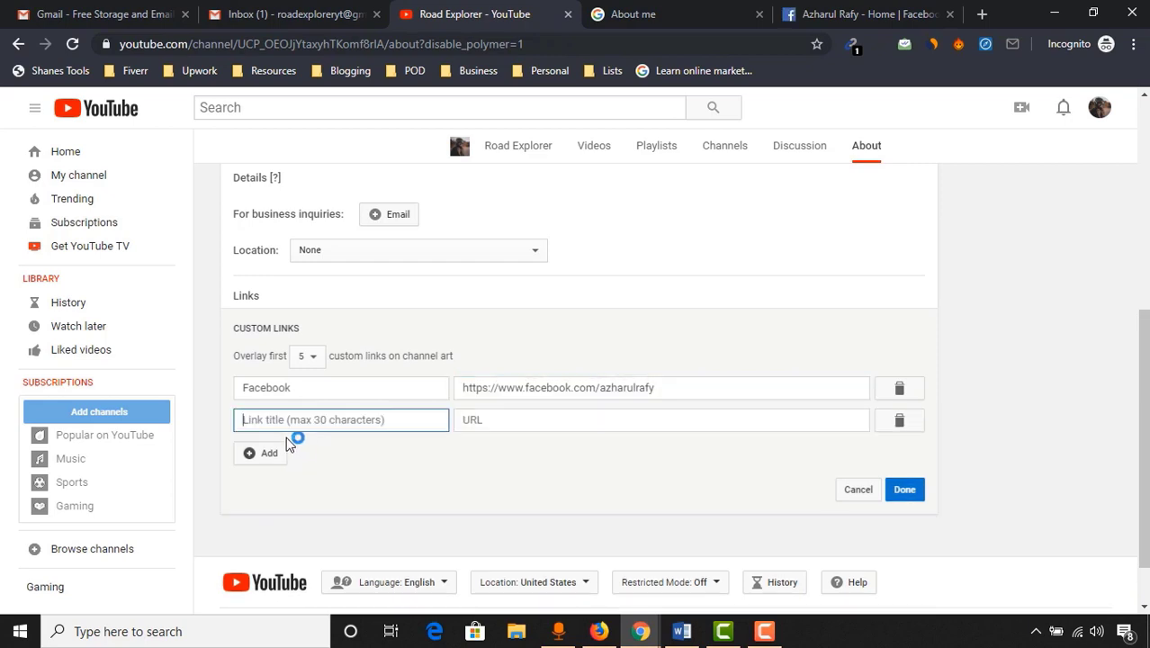
{"action": "left_click", "coordinate": [270, 453]}
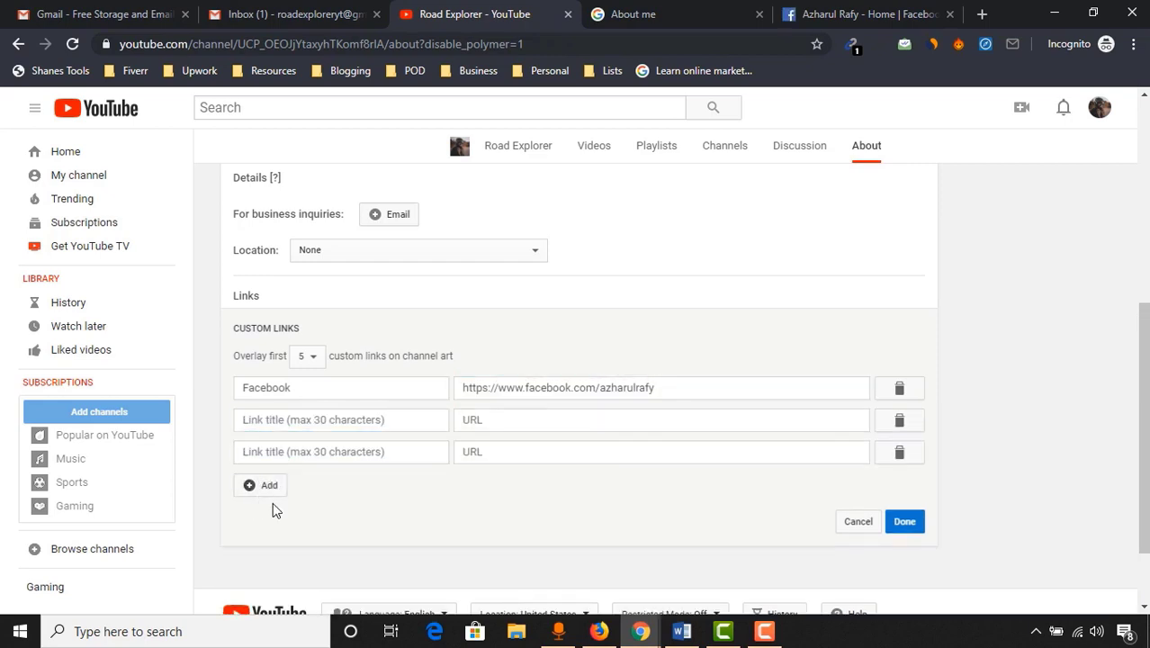
{"action": "left_click", "coordinate": [267, 495]}
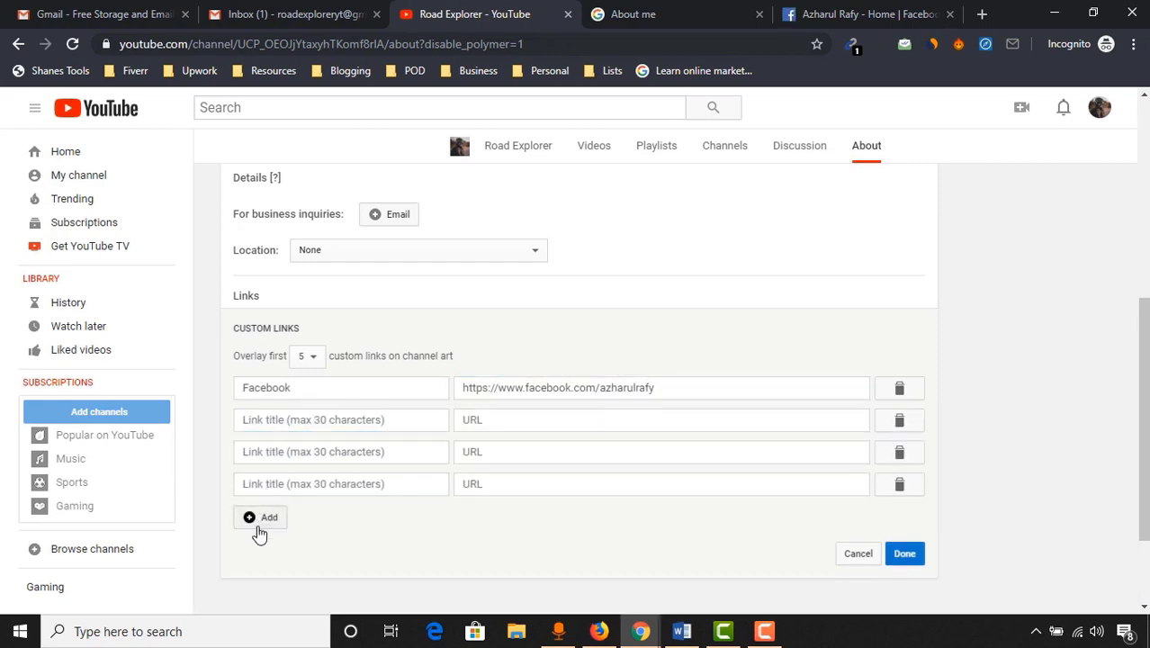
{"action": "left_click", "coordinate": [296, 425]}
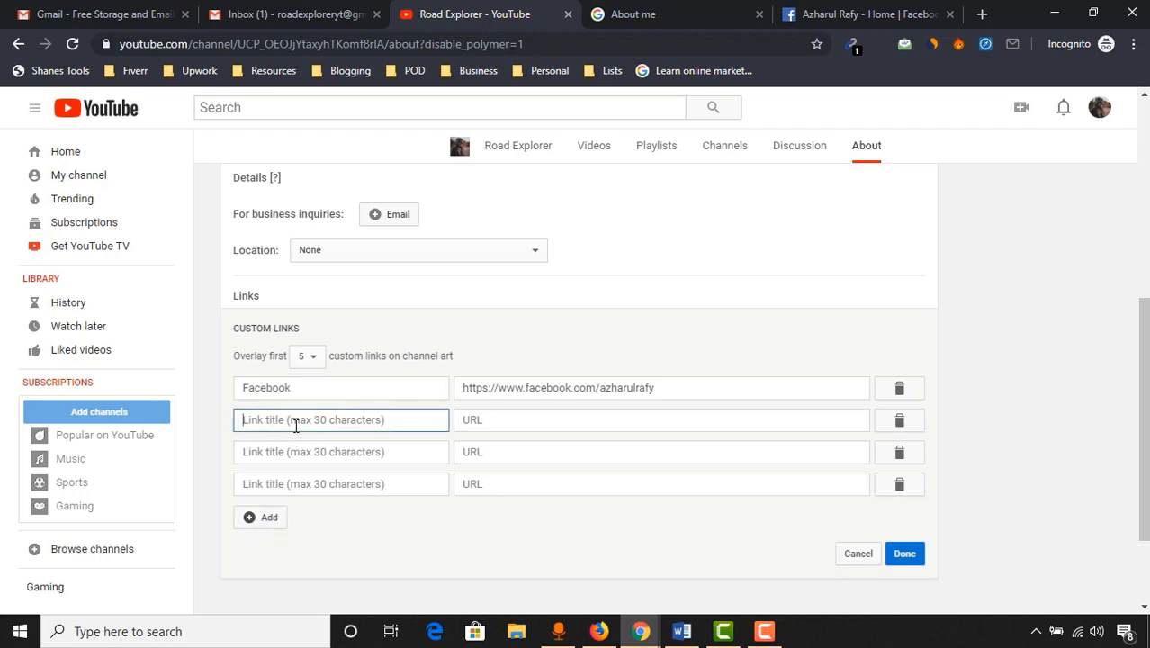
{"action": "type", "text": "Instagram"}
{"action": "left_click", "coordinate": [494, 427]}
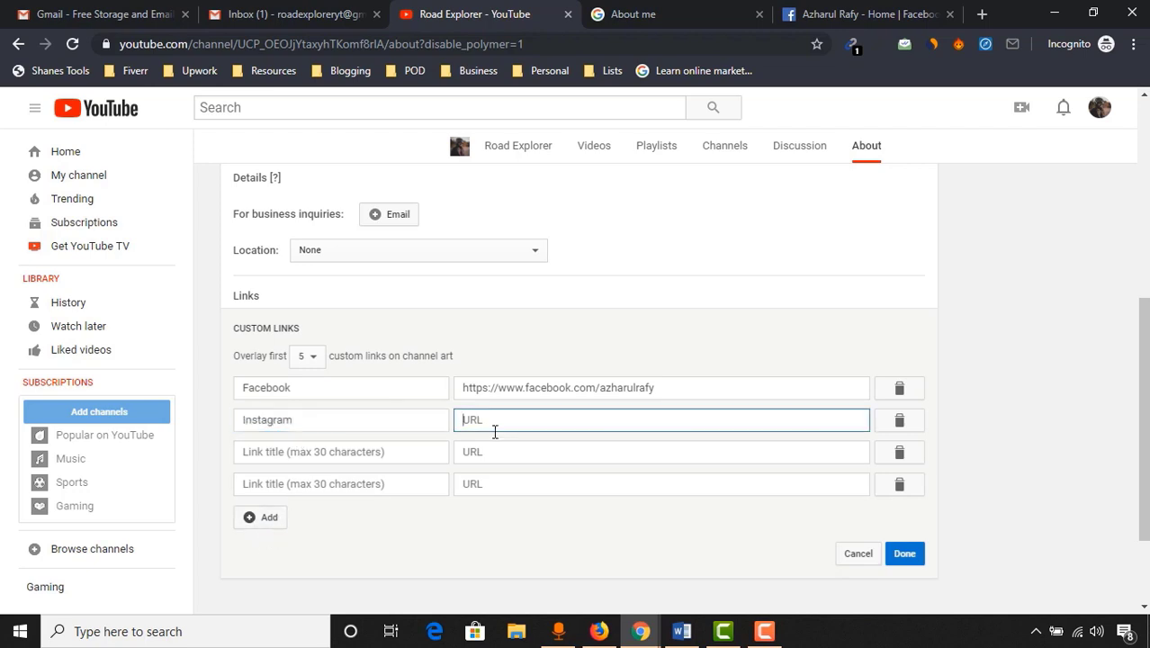
{"action": "key", "text": "ctrl+v"}
{"action": "double_click", "coordinate": [548, 423]}
{"action": "type", "text": "instagram"}
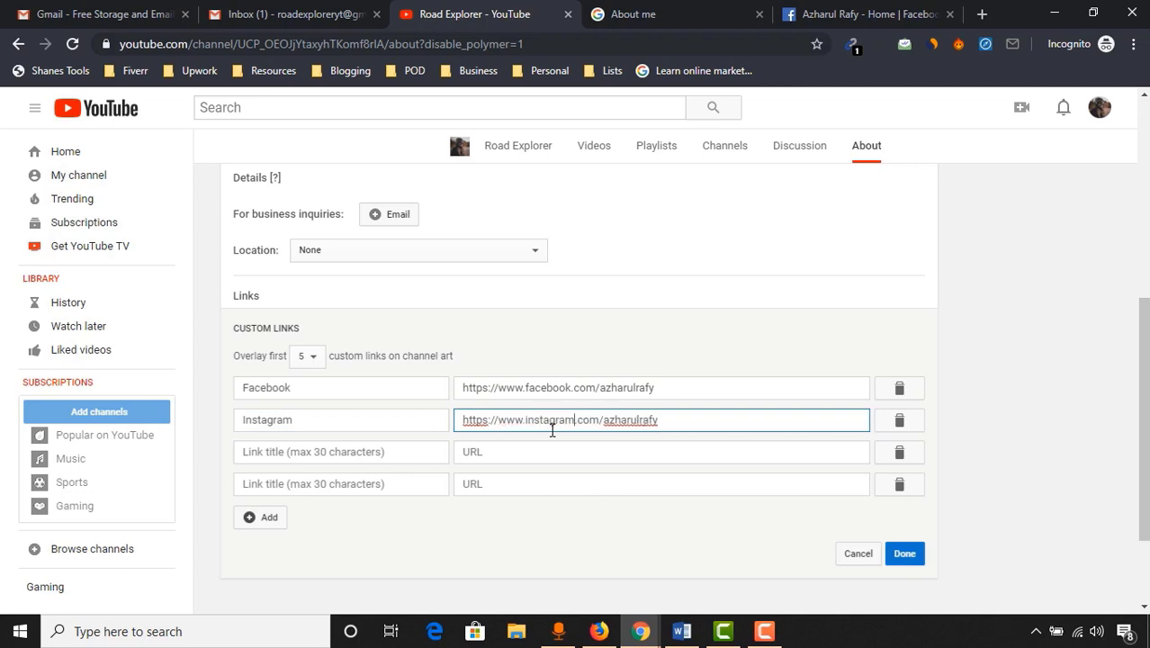
{"action": "left_click", "coordinate": [899, 453]}
{"action": "left_click", "coordinate": [900, 454]}
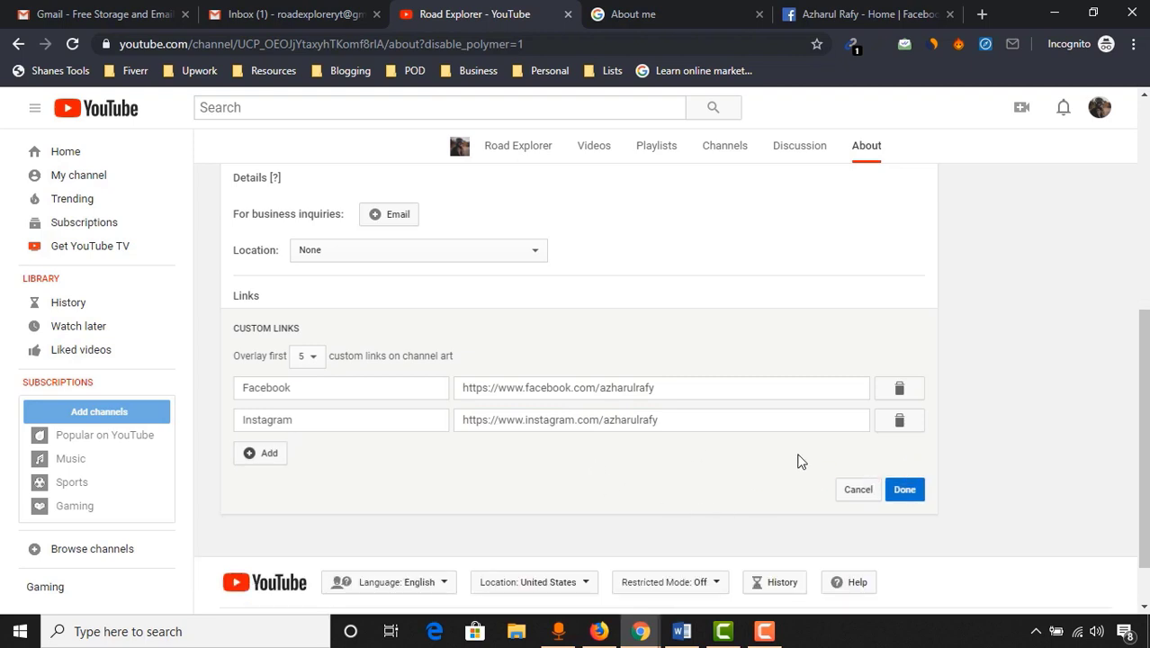
Save the links, test the Facebook and Instagram banner icons, then close the test tabs
{"action": "left_click", "coordinate": [905, 488]}
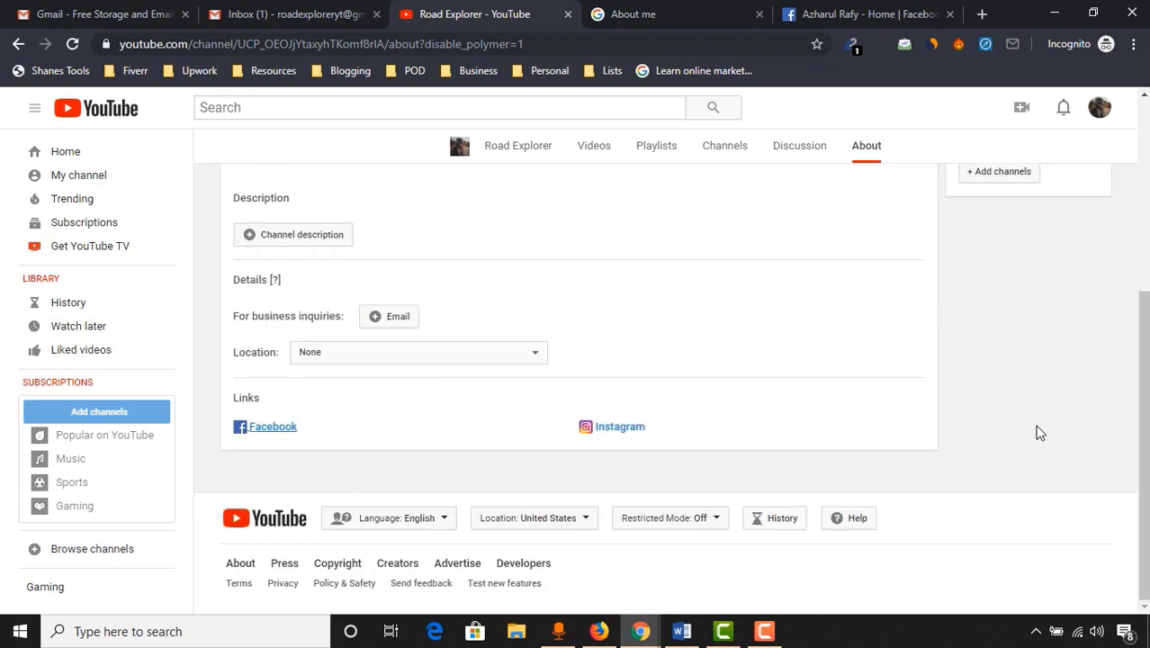
{"action": "scroll", "coordinate": [1037, 432], "scroll_direction": "up", "scroll_amount": 3}
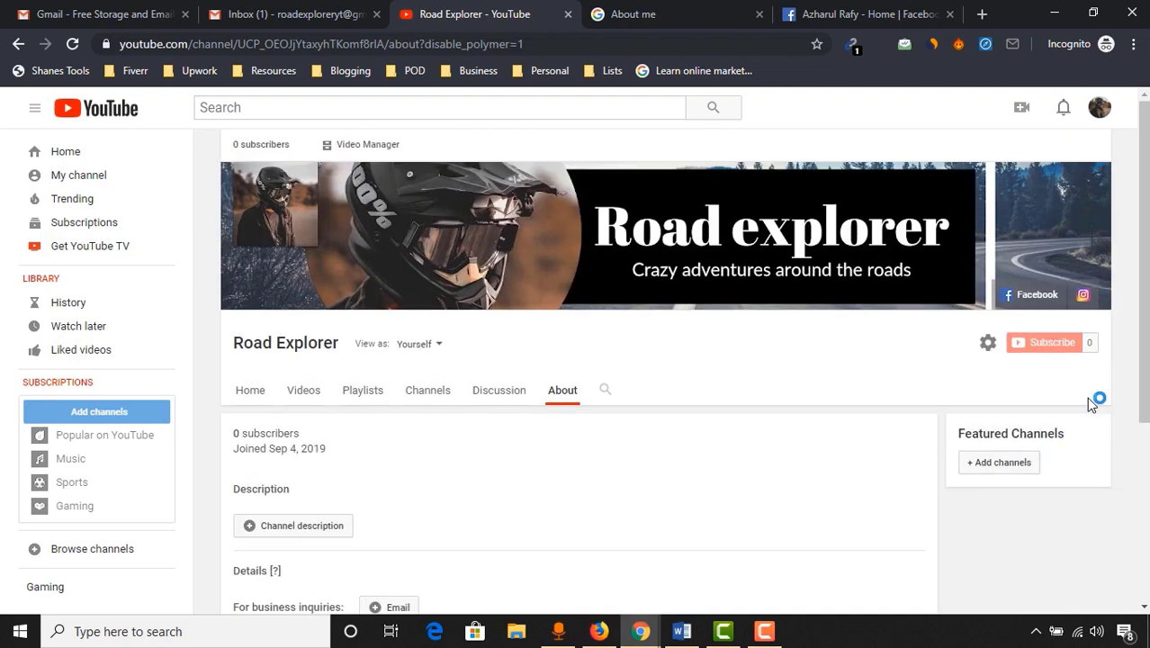
{"action": "left_click", "coordinate": [1031, 297]}
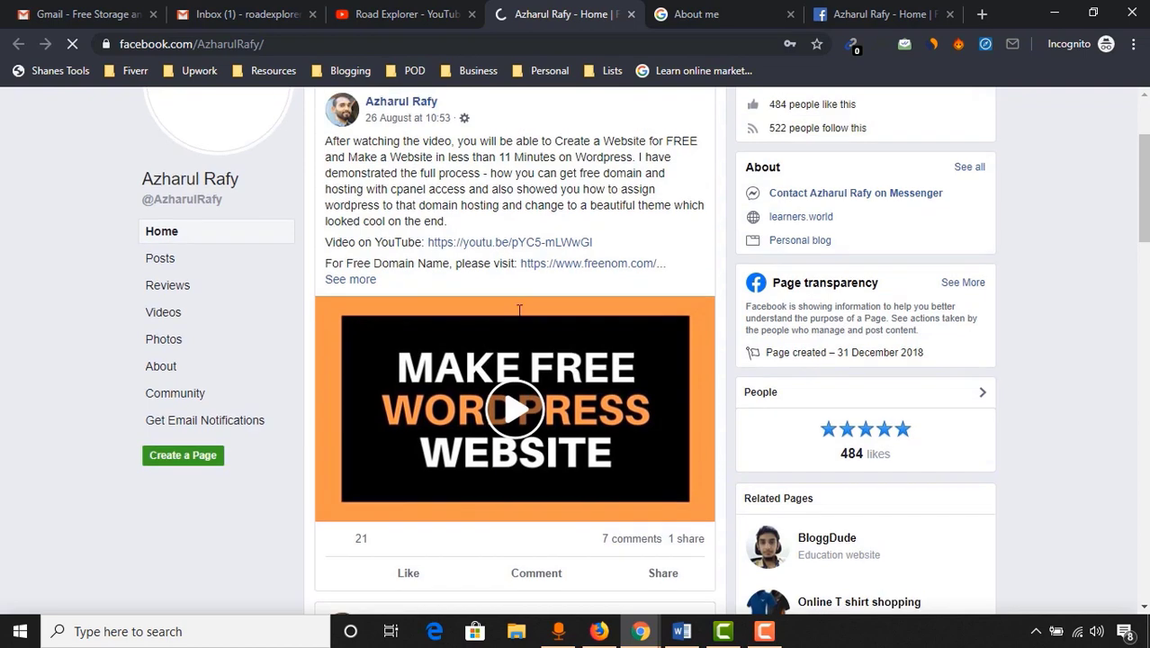
{"action": "left_click", "coordinate": [407, 13]}
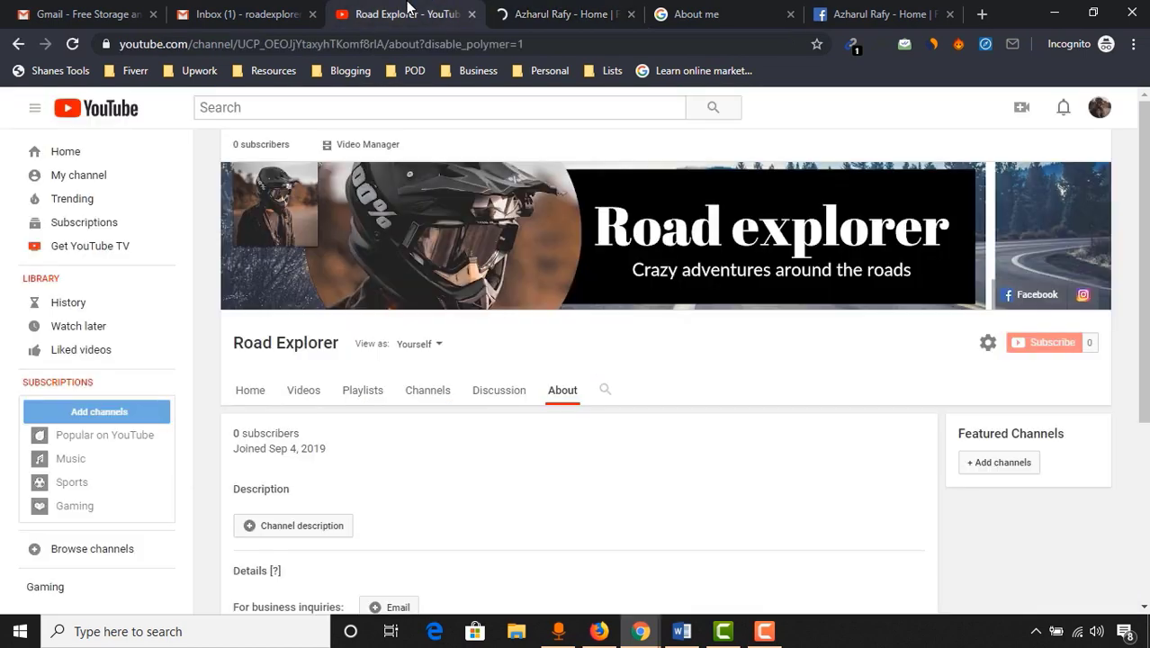
{"action": "left_click", "coordinate": [1083, 294]}
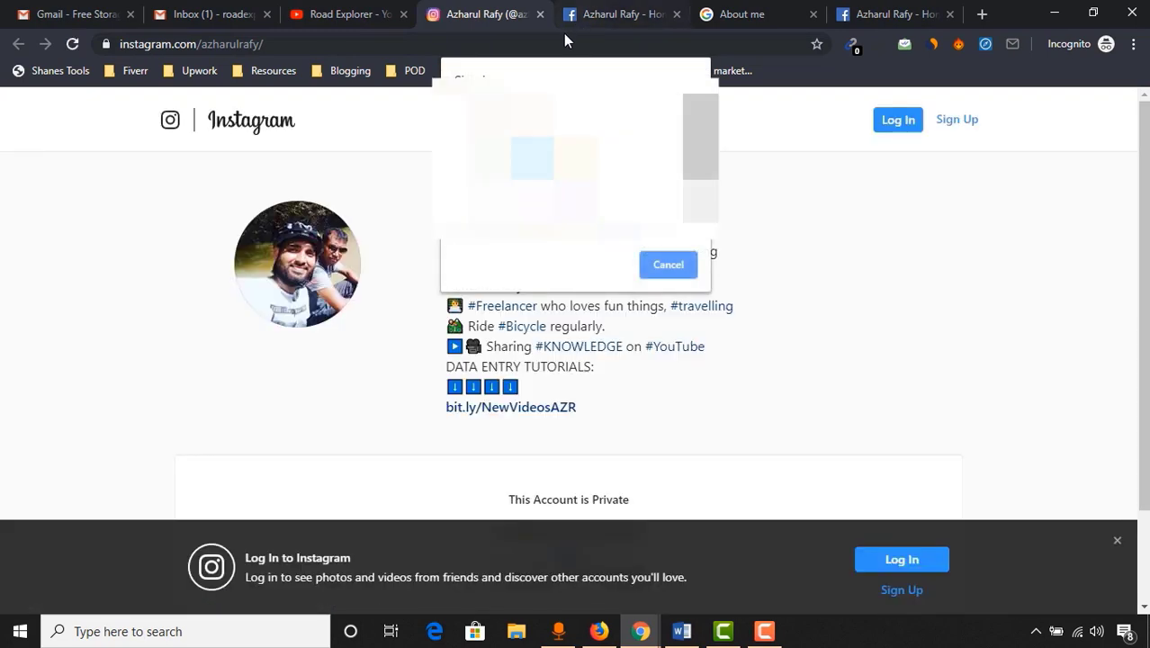
{"action": "left_click", "coordinate": [541, 14]}
{"action": "left_click", "coordinate": [541, 15]}
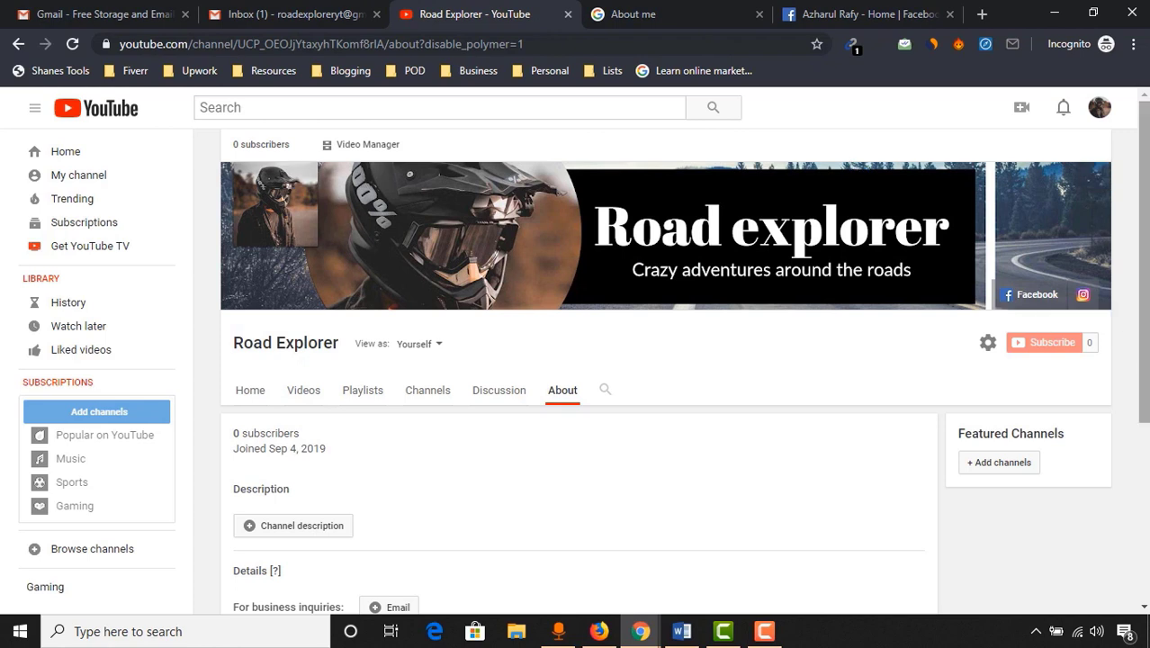
Set the channel location to Bangladesh
{"action": "scroll", "coordinate": [413, 486], "scroll_direction": "down", "scroll_amount": 2}
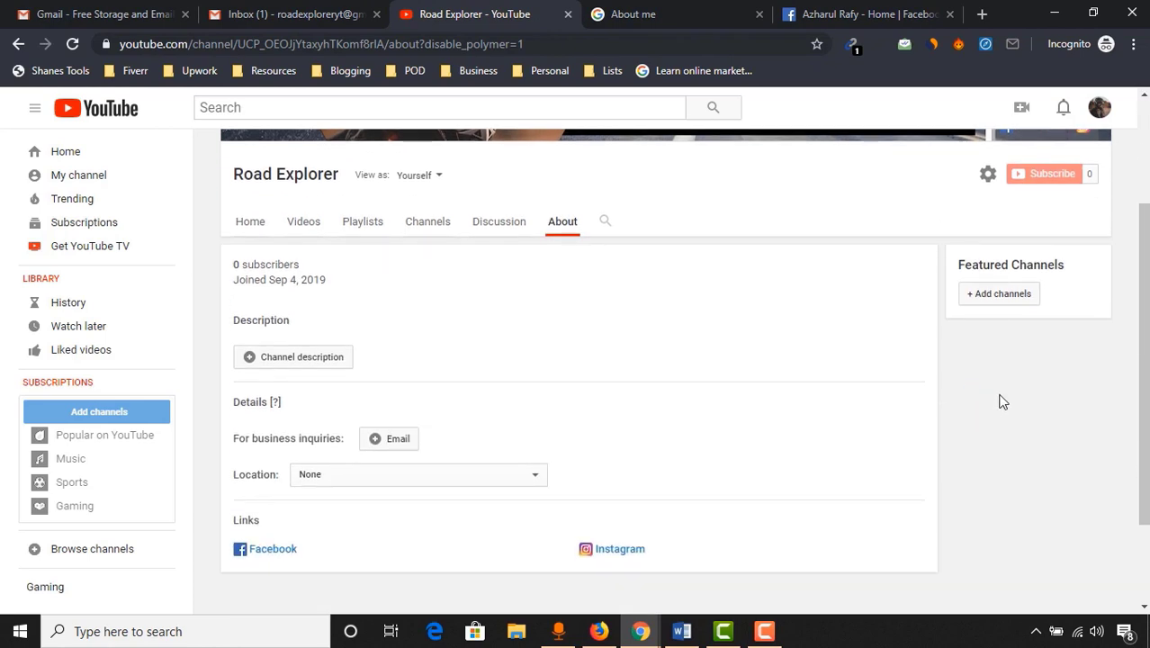
{"action": "left_click", "coordinate": [369, 484]}
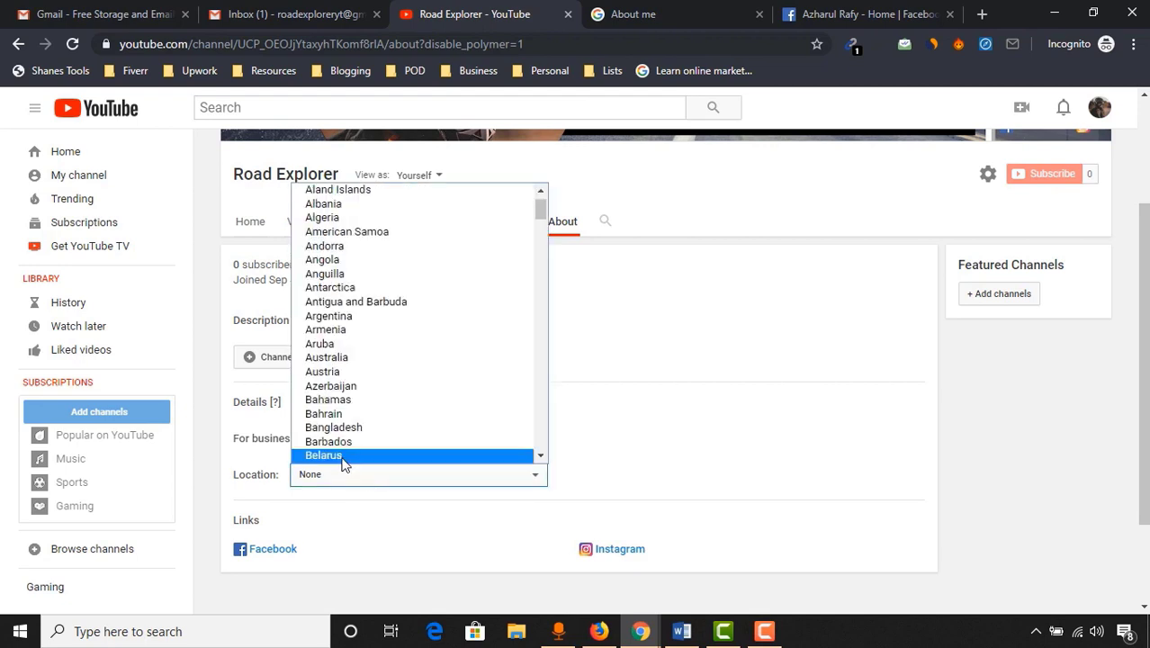
{"action": "left_click", "coordinate": [329, 428]}
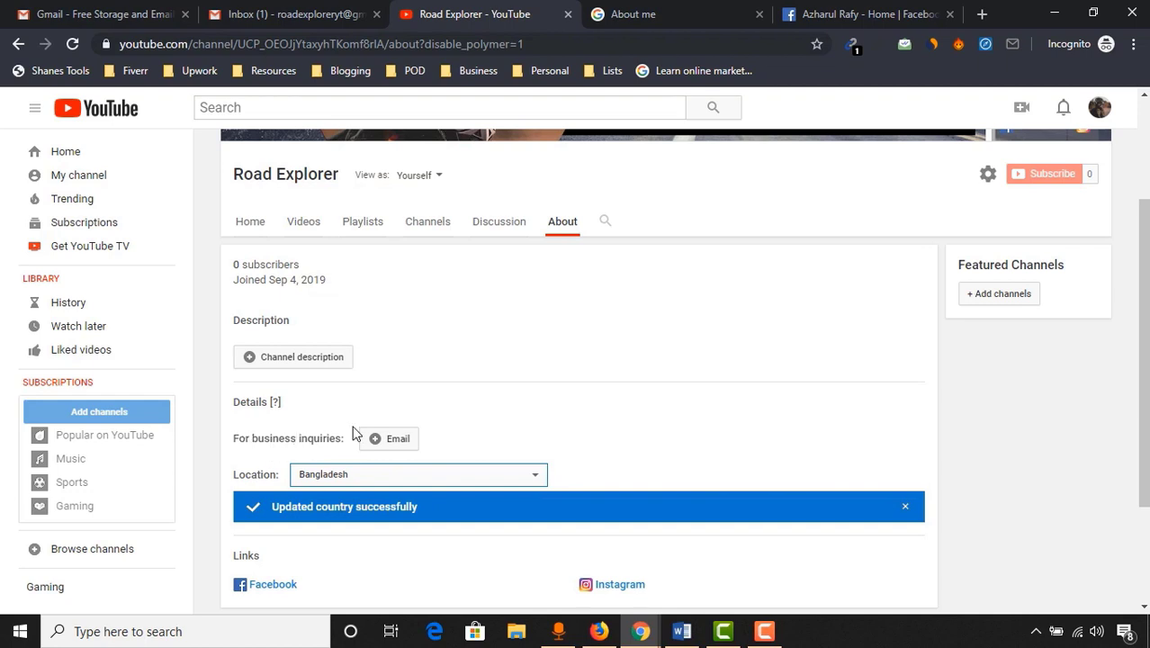
Add the channel's business-inquiries email address and save it
{"action": "left_click", "coordinate": [392, 438]}
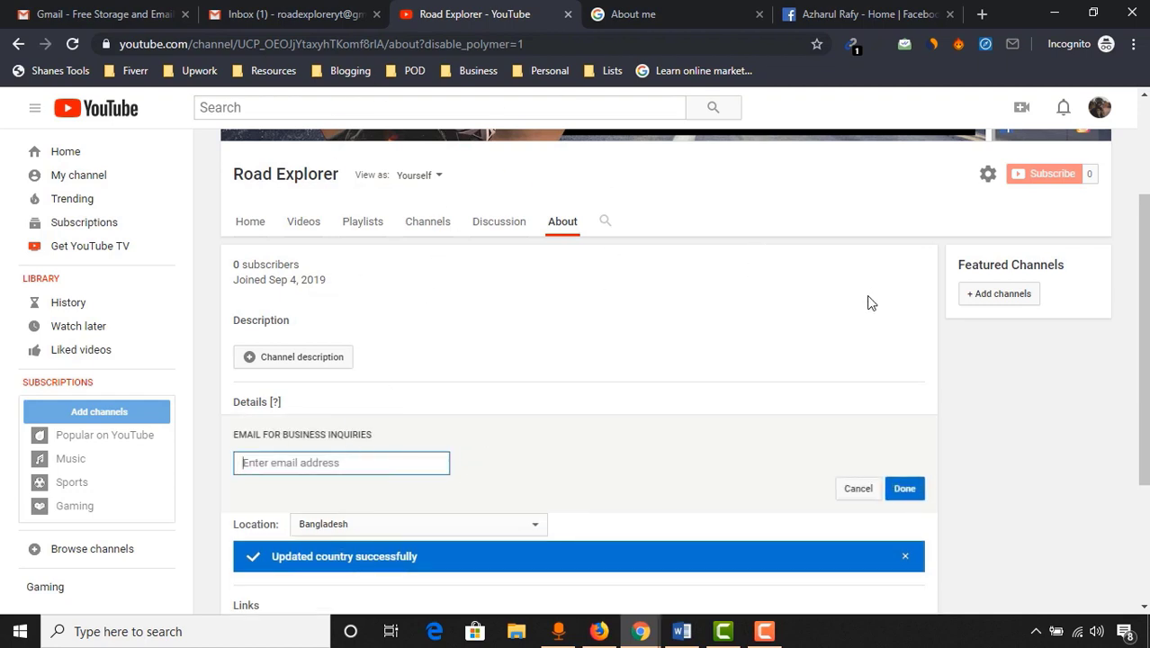
{"action": "left_click", "coordinate": [905, 489]}
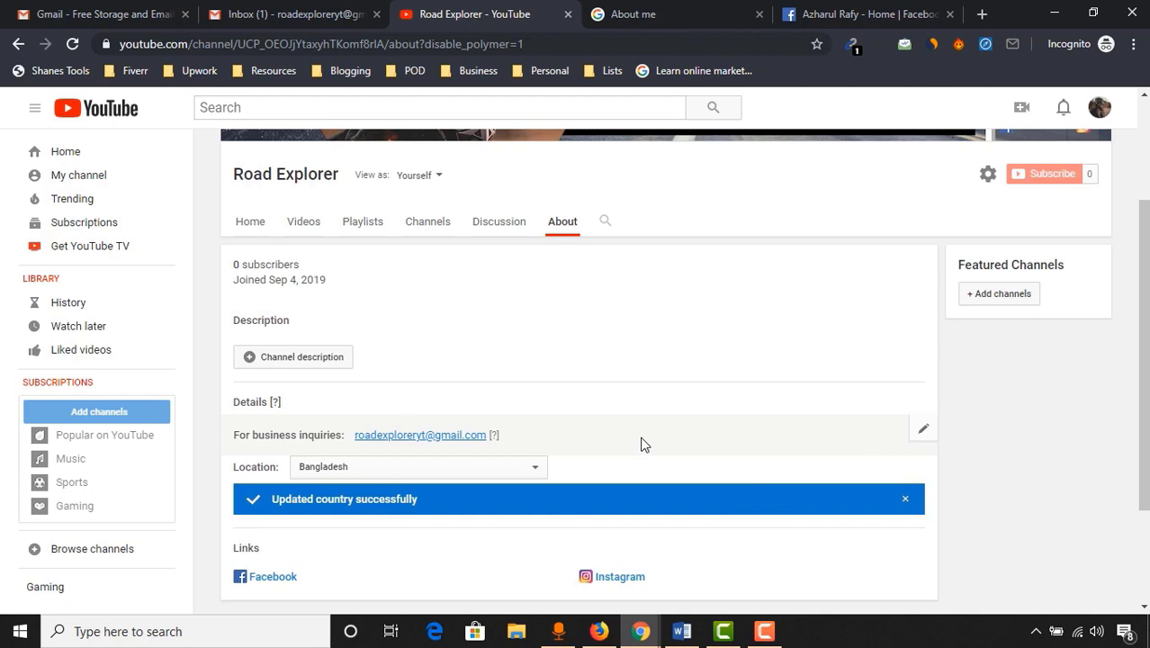
{"action": "scroll", "coordinate": [397, 408], "scroll_direction": "up", "scroll_amount": 2}
{"action": "scroll", "coordinate": [351, 464], "scroll_direction": "down", "scroll_amount": 1}
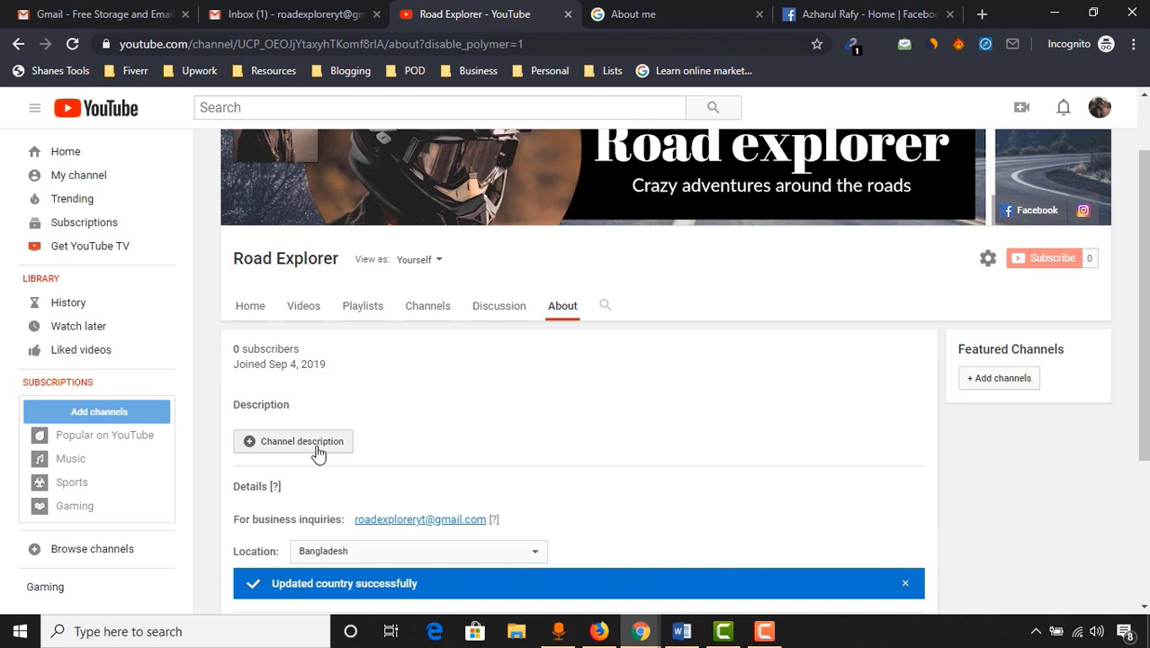
Write and save a description about traveling by motorcycle, ending 'please stay connected by SUBSCRIBING!'
{"action": "left_click", "coordinate": [317, 453]}
{"action": "scroll", "coordinate": [414, 499], "scroll_direction": "down", "scroll_amount": 1}
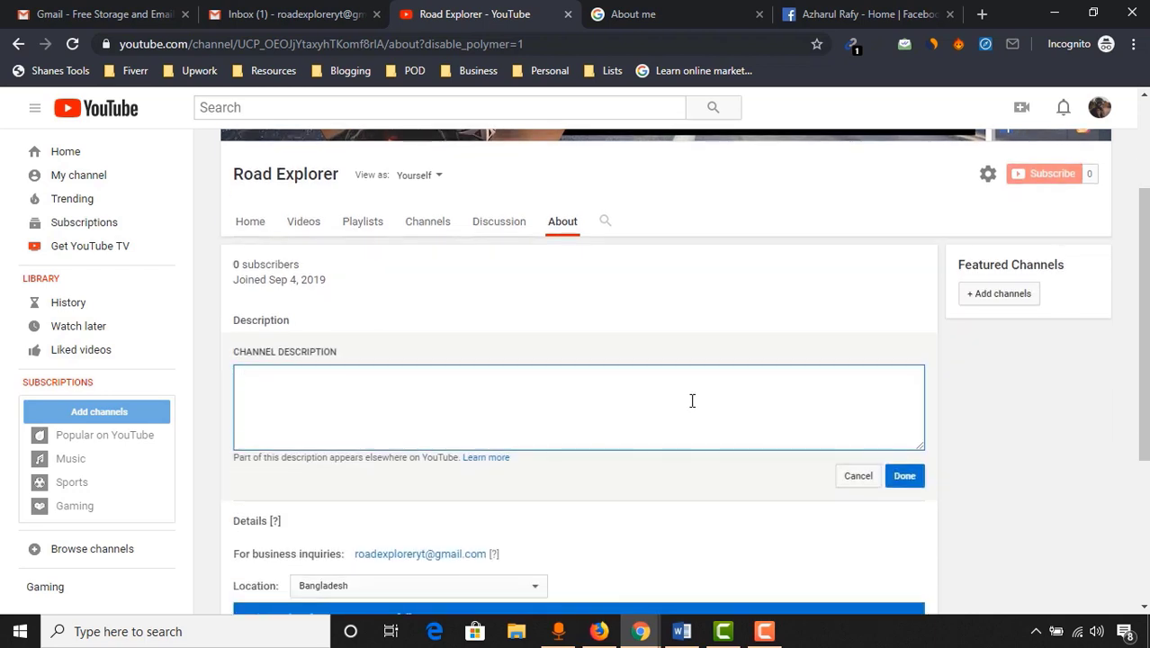
{"action": "type", "text": "I love traveling, and I "}
{"action": "type", "text": " and discover new "}
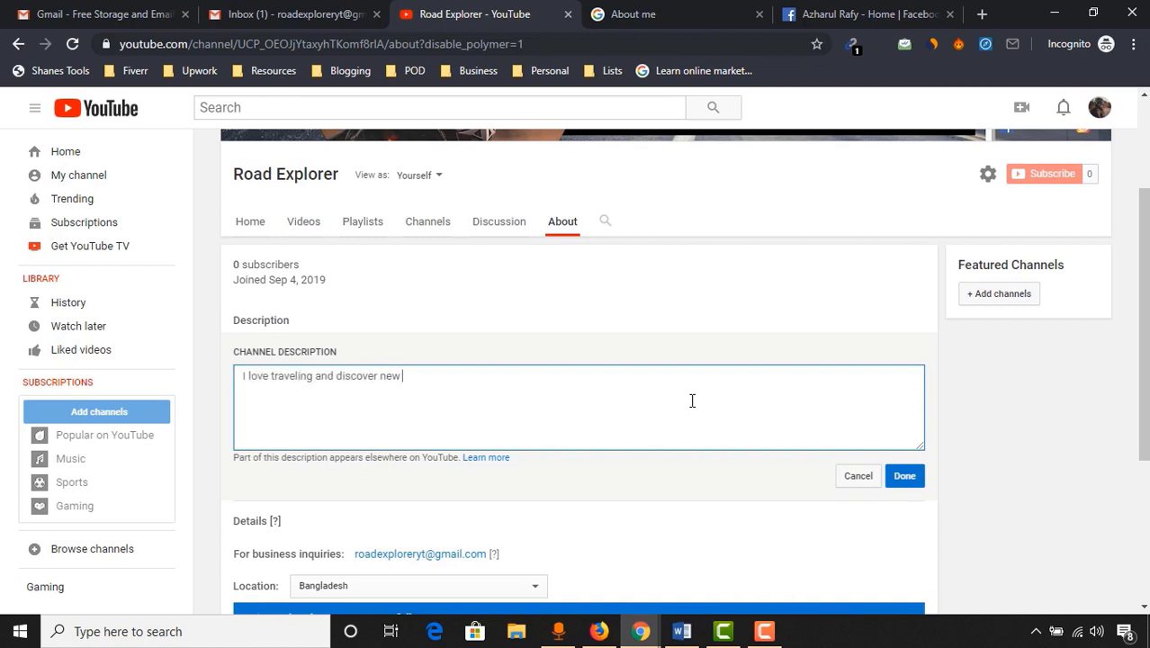
{"action": "type", "text": "roads with my love, my motorcyle."}
{"action": "right_click", "coordinate": [531, 376]}
{"action": "left_click", "coordinate": [576, 409]}
{"action": "type", "text": "If you want to see"}
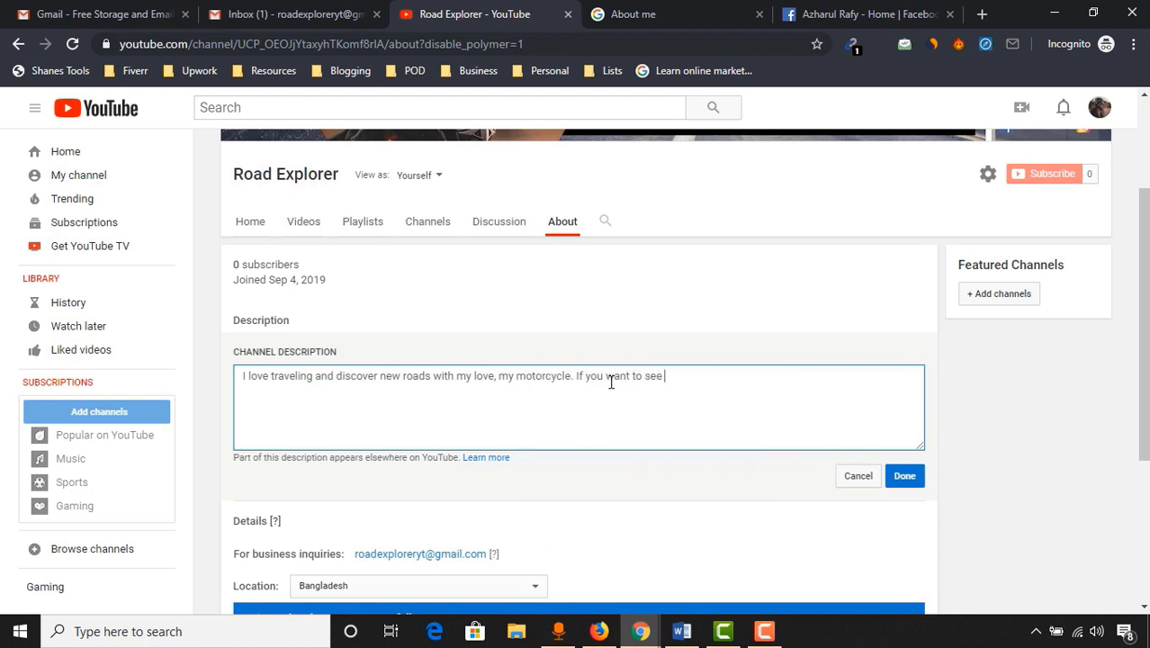
{"action": "key", "text": "BackSpace"}
{"action": "key", "text": "BackSpace"}
{"action": "key", "text": "BackSpace"}
{"action": "key", "text": "BackSpace"}
{"action": "type", "text": "engage with my daily trave"}
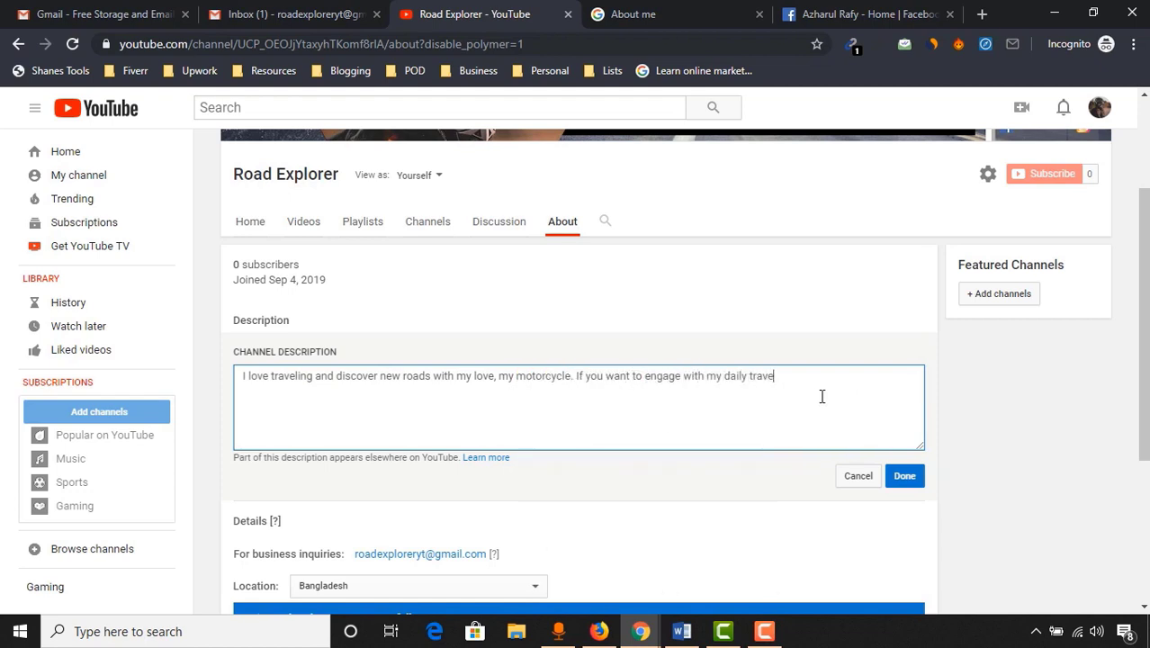
{"action": "type", "text": "ling and riding activities, please stay co"}
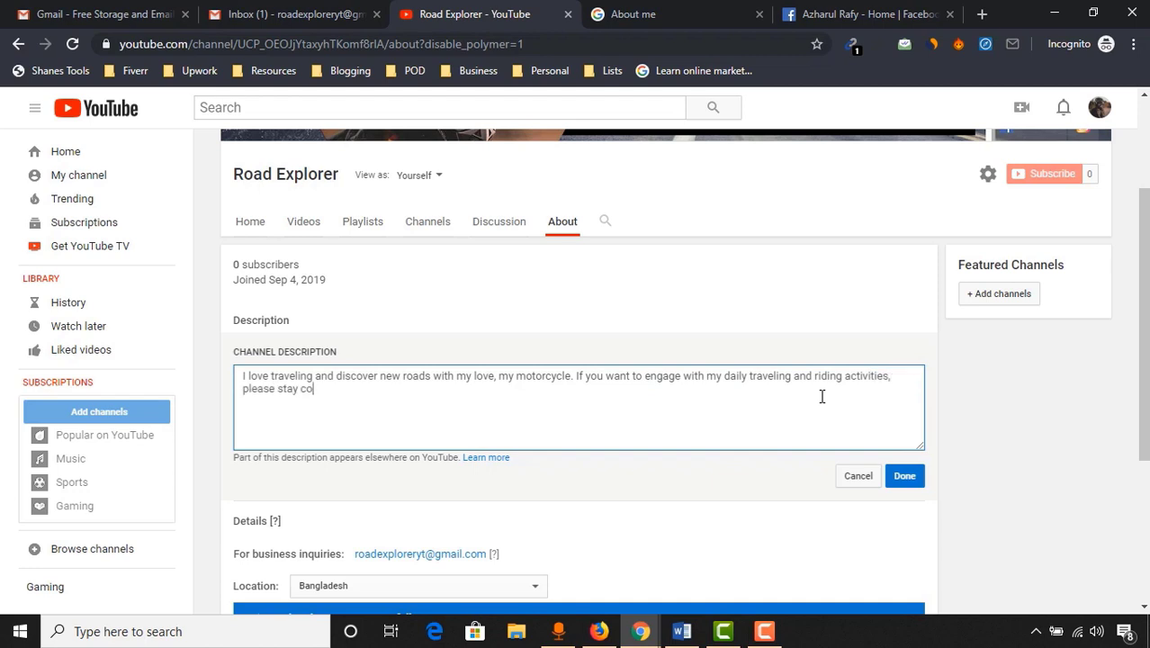
{"action": "type", "text": "nnected by SUBSCRIBING!"}
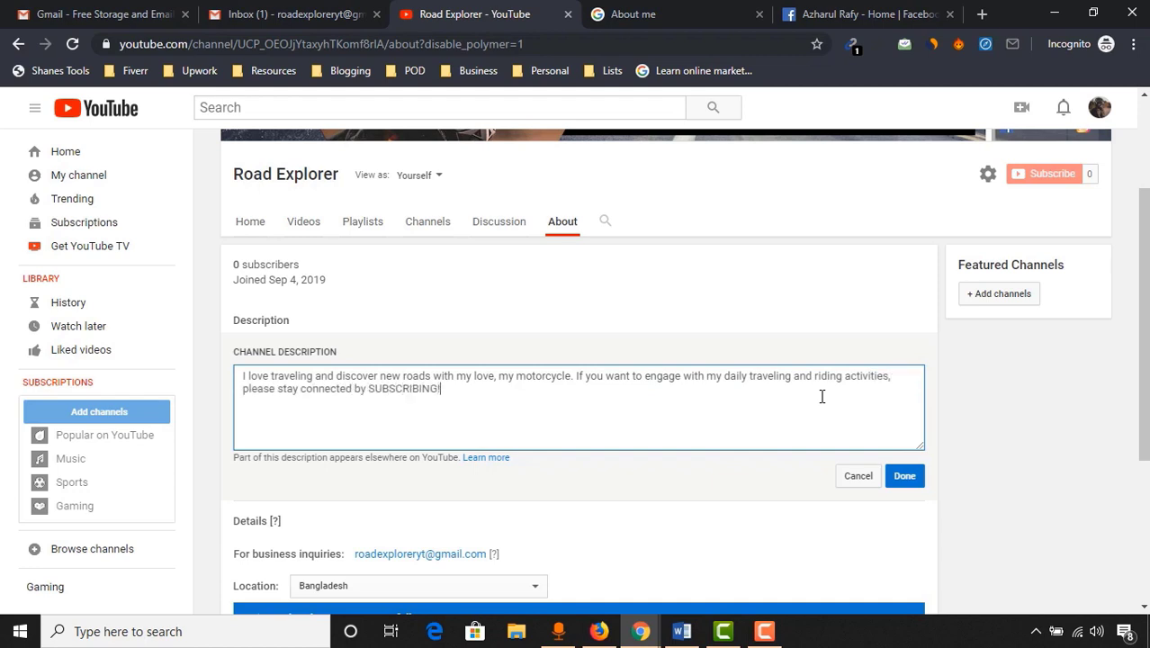
{"action": "left_click", "coordinate": [912, 485]}
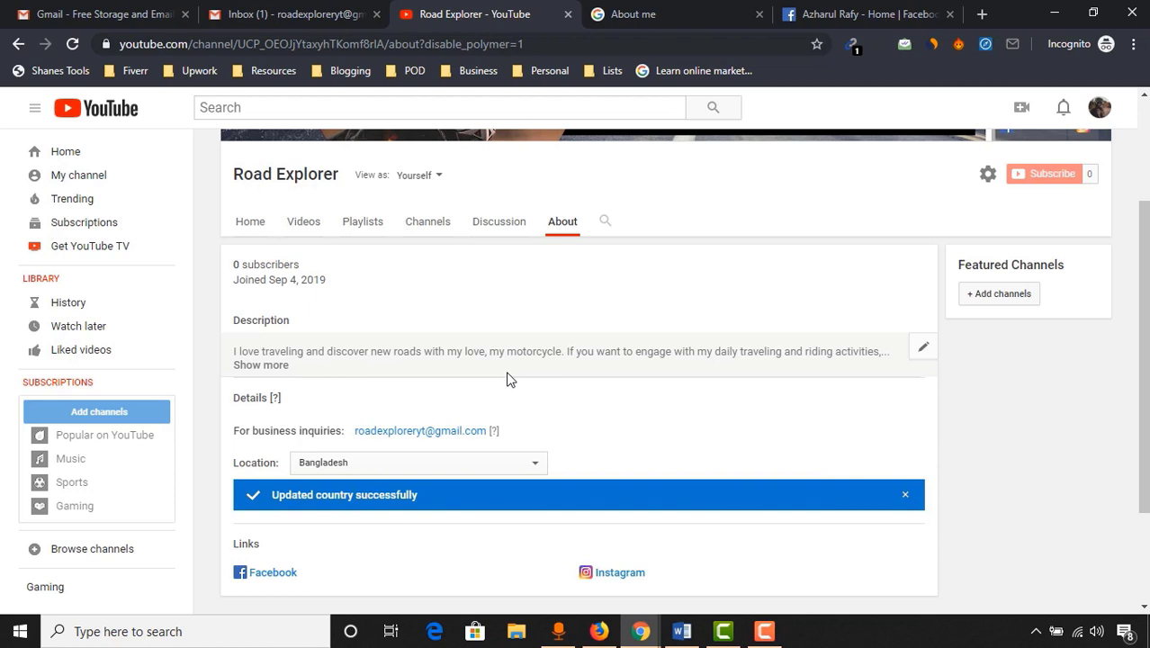
Go to Creator Studio from the account menu and open the channel settings
{"action": "scroll", "coordinate": [506, 378], "scroll_direction": "up", "scroll_amount": 2}
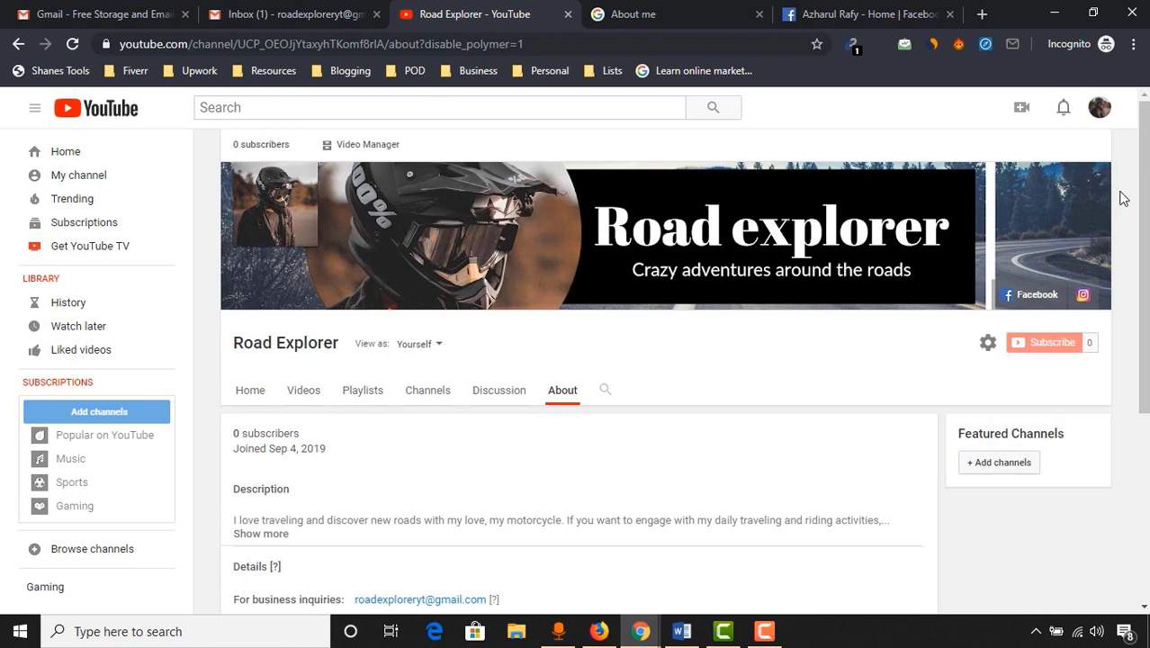
{"action": "left_click", "coordinate": [1100, 109]}
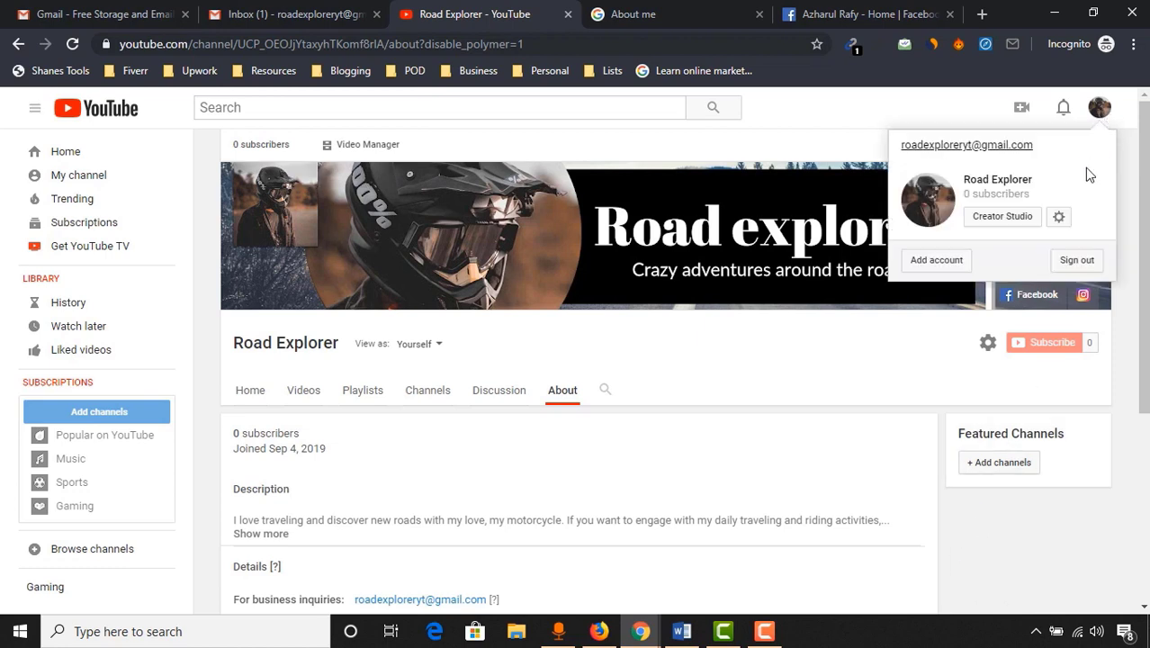
{"action": "left_click", "coordinate": [1020, 225]}
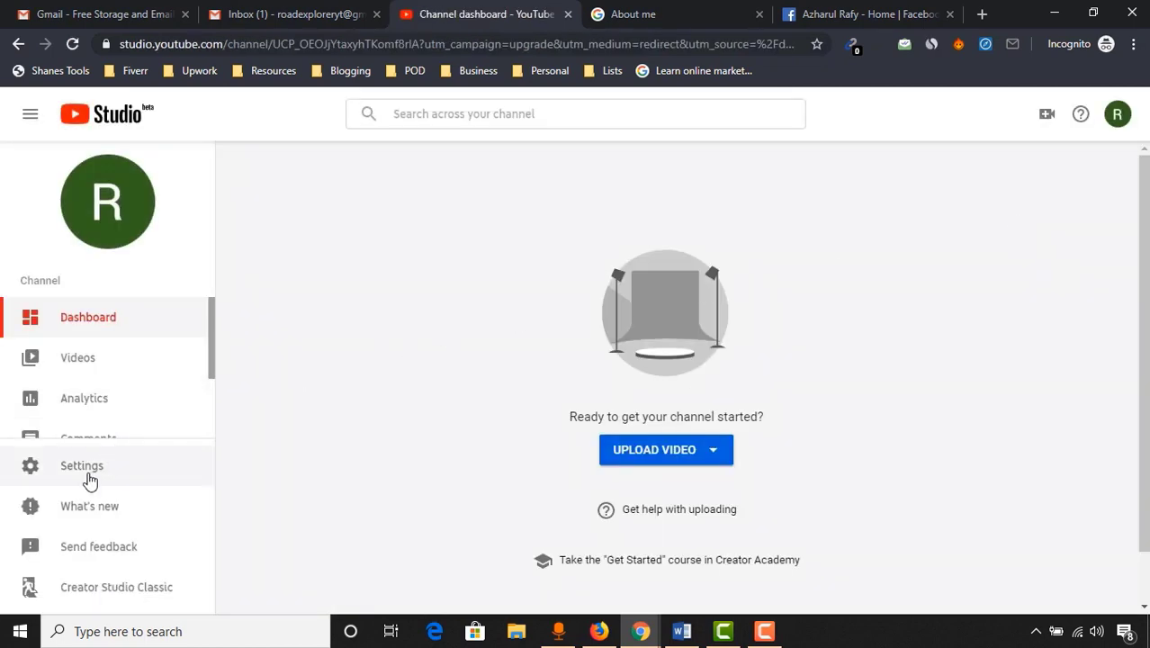
{"action": "left_click", "coordinate": [88, 470]}
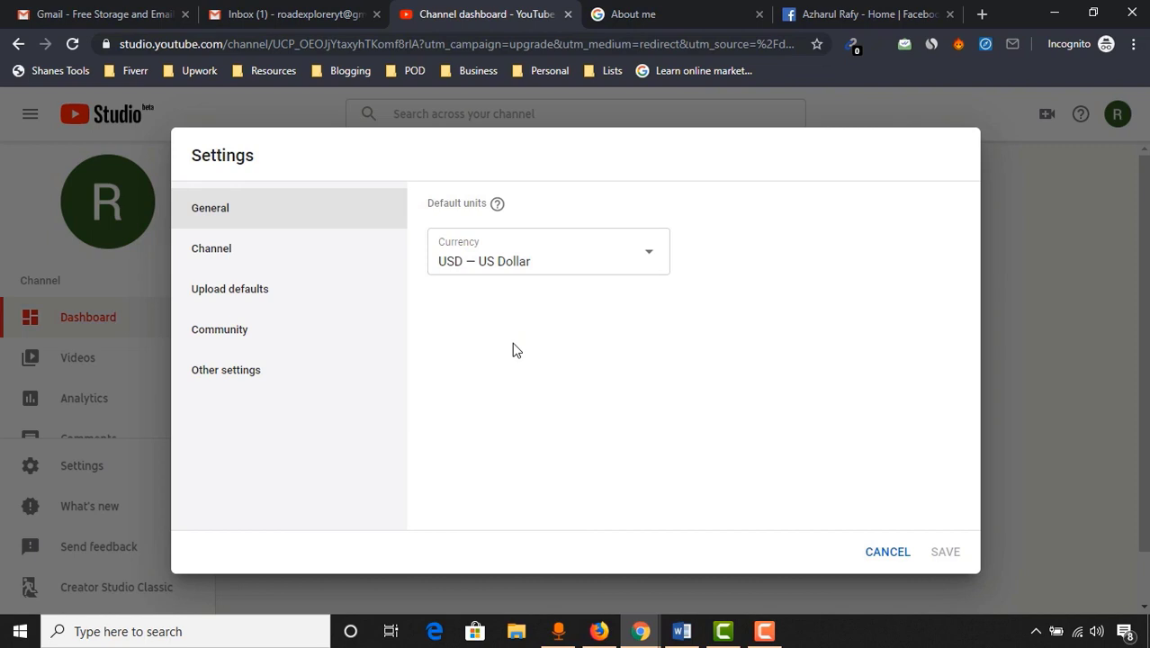
Check the currency list, keep US Dollar, and view the channel's basic settings
{"action": "left_click", "coordinate": [534, 267]}
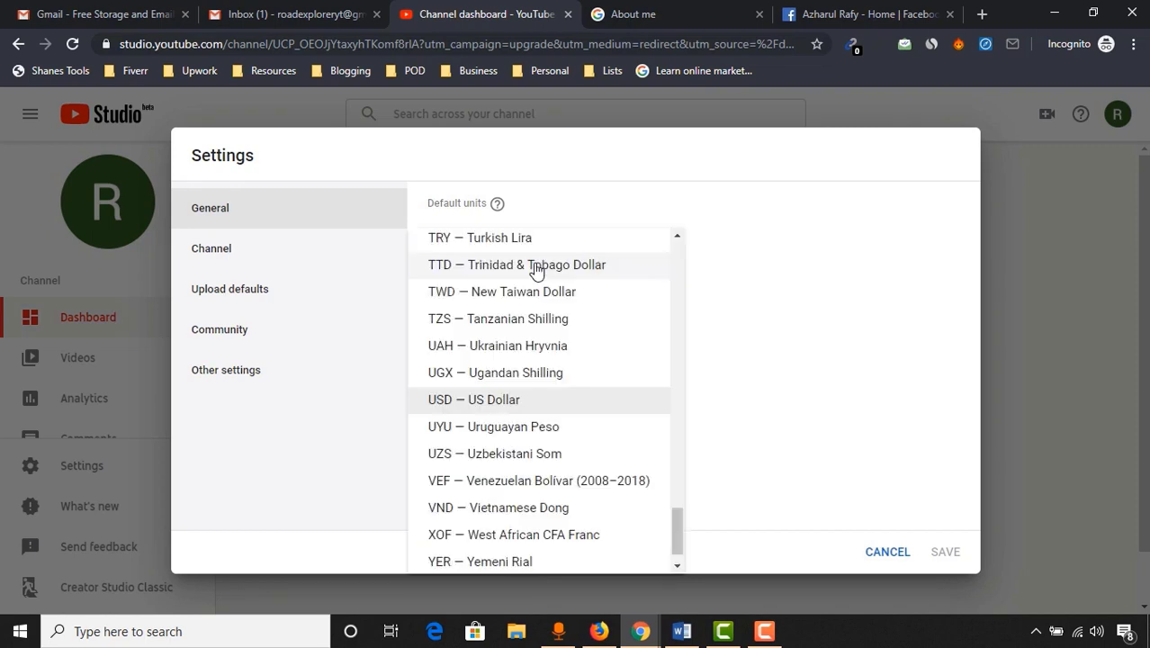
{"action": "scroll", "coordinate": [585, 501], "scroll_direction": "down", "scroll_amount": 1}
{"action": "scroll", "coordinate": [621, 405], "scroll_direction": "up", "scroll_amount": 7}
{"action": "scroll", "coordinate": [624, 372], "scroll_direction": "up", "scroll_amount": 10}
{"action": "scroll", "coordinate": [593, 398], "scroll_direction": "down", "scroll_amount": 5}
{"action": "left_click", "coordinate": [759, 296]}
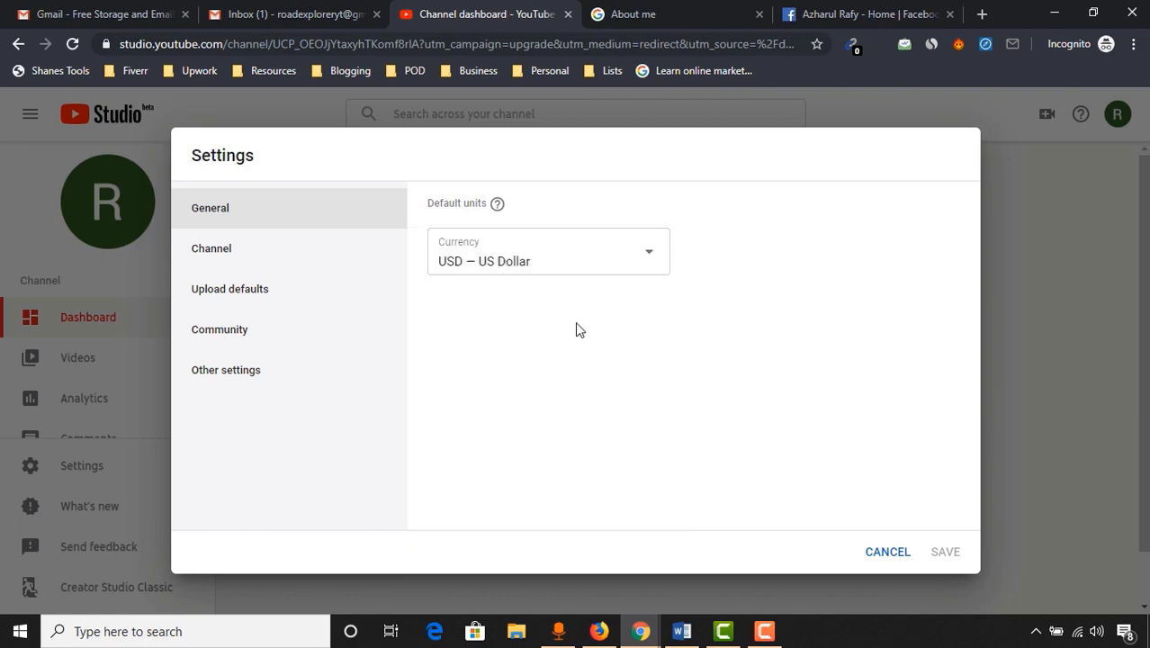
{"action": "left_click", "coordinate": [238, 260]}
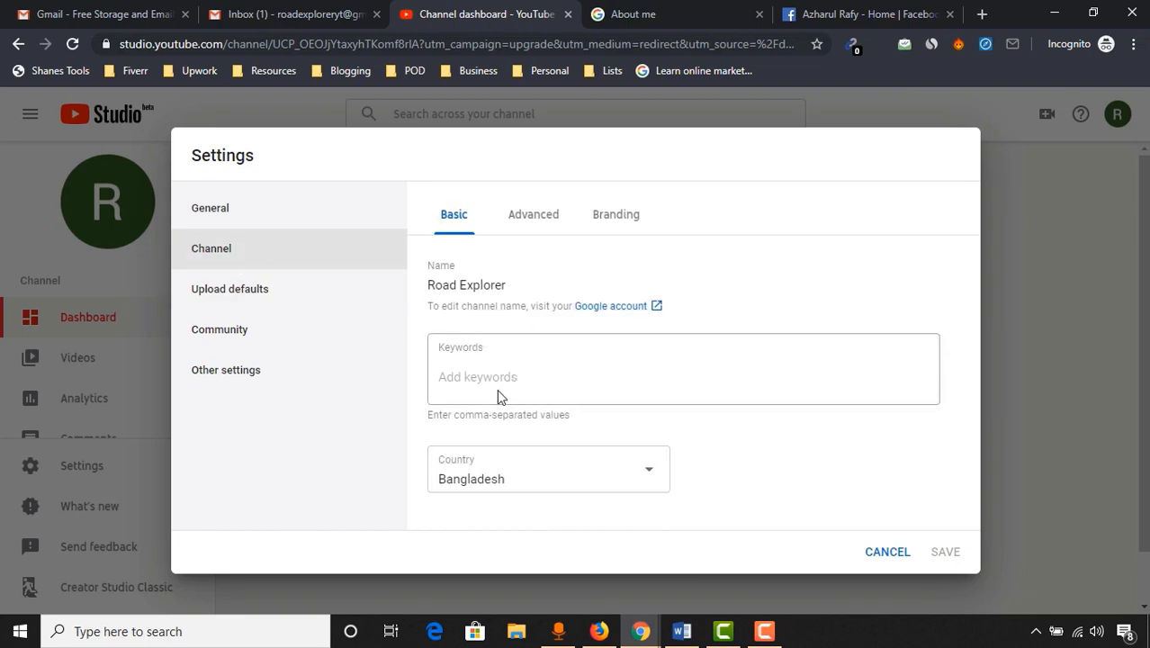
Enter channel keywords: travelling tips, bike riding, bike rider, motorcycle vlogger
{"action": "left_click", "coordinate": [549, 373]}
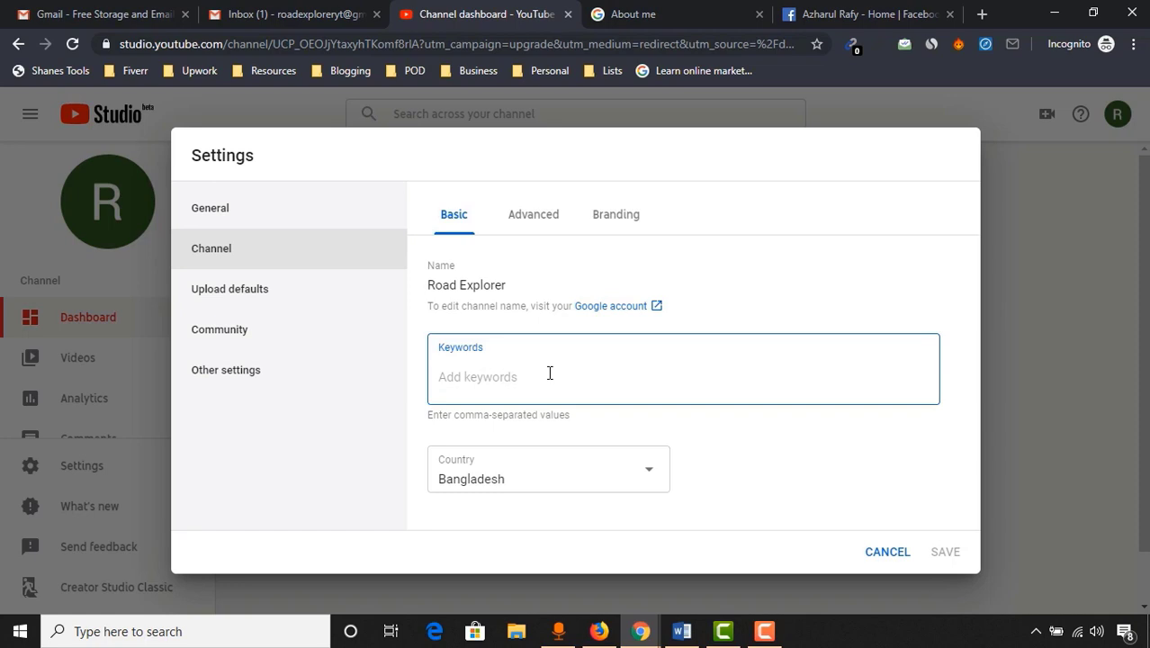
{"action": "type", "text": "travelling tips"}
{"action": "key", "text": "Return"}
{"action": "type", "text": "bike riding"}
{"action": "key", "text": "Return"}
{"action": "type", "text": "bike rider"}
{"action": "key", "text": "Return"}
{"action": "type", "text": "motorcycle b"}
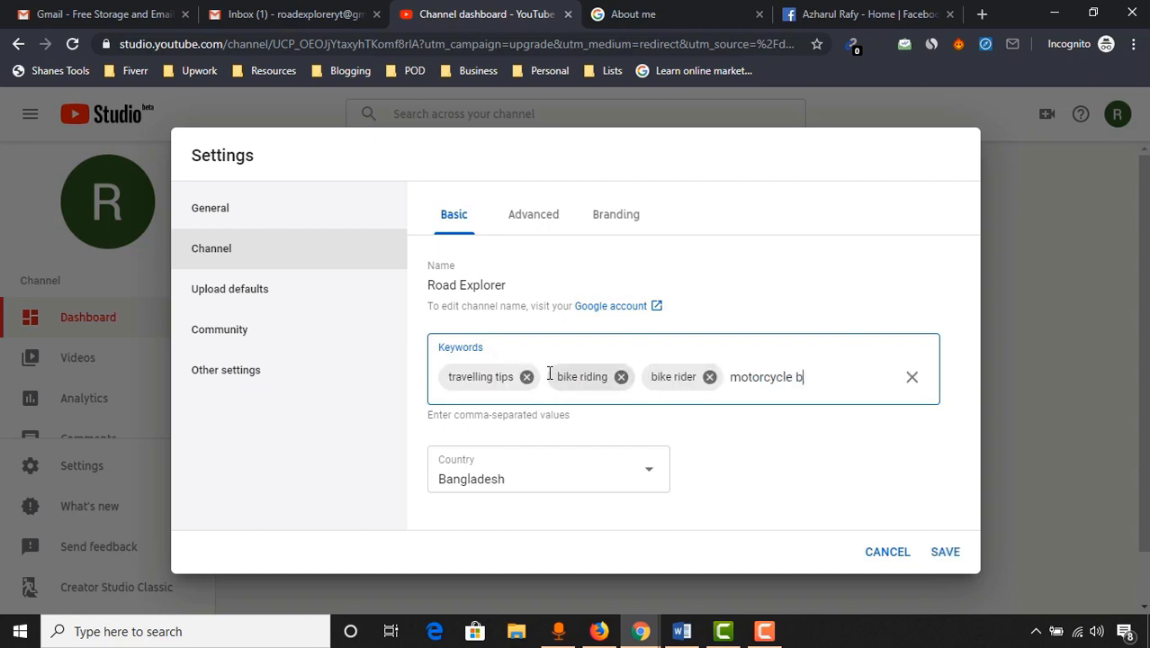
{"action": "key", "text": "BackSpace"}
{"action": "type", "text": "vlogger"}
{"action": "key", "text": "Return"}
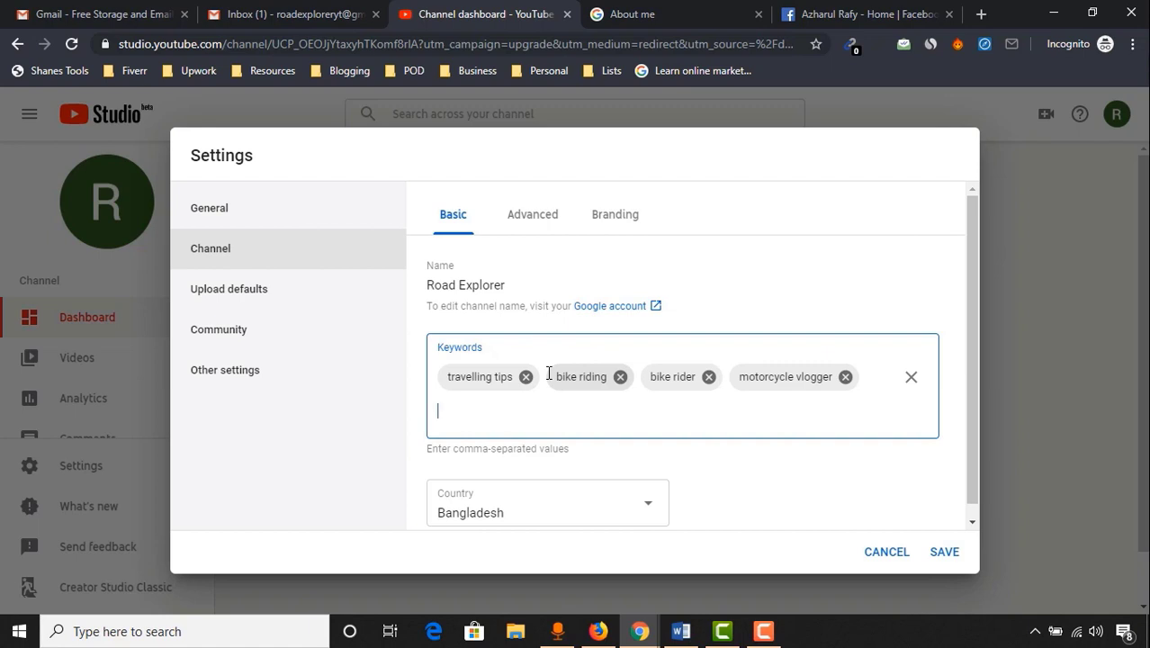
Look over the basic settings, then switch to the Advanced channel options
{"action": "scroll", "coordinate": [553, 381], "scroll_direction": "down", "scroll_amount": 1}
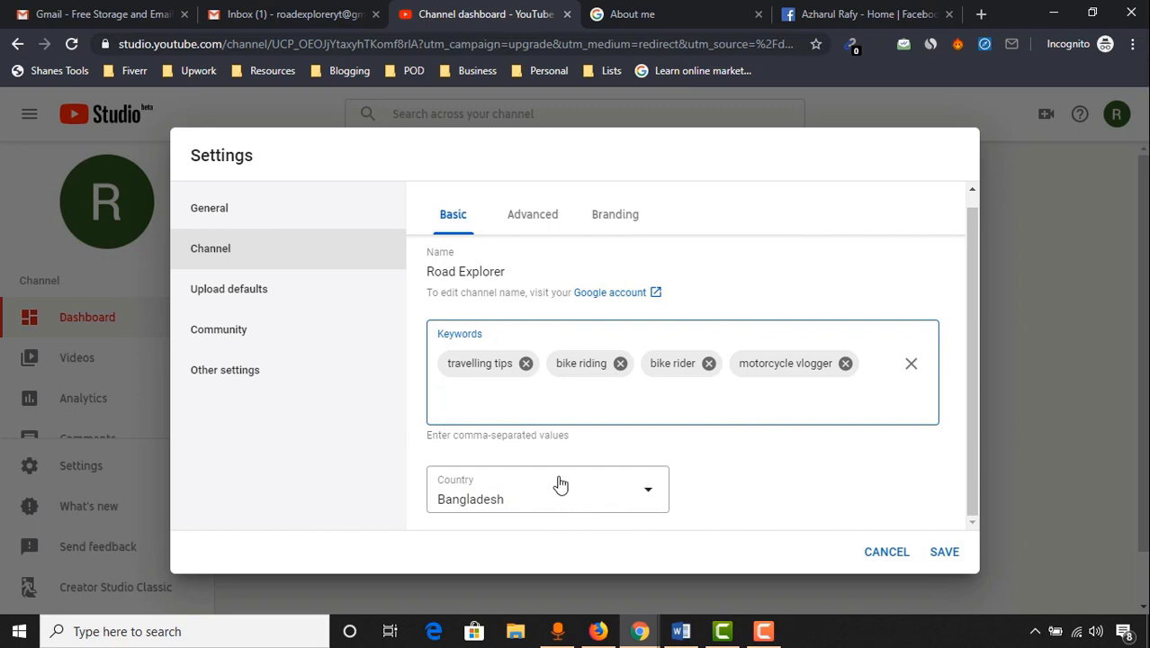
{"action": "scroll", "coordinate": [615, 430], "scroll_direction": "up", "scroll_amount": 1}
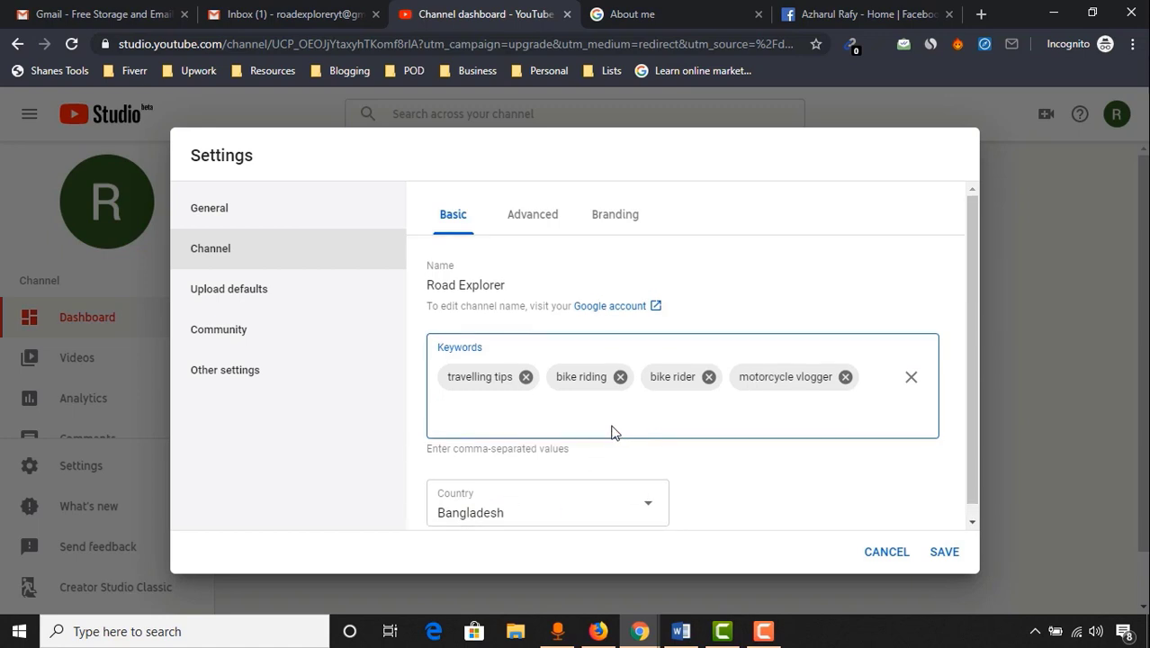
{"action": "left_click", "coordinate": [525, 221]}
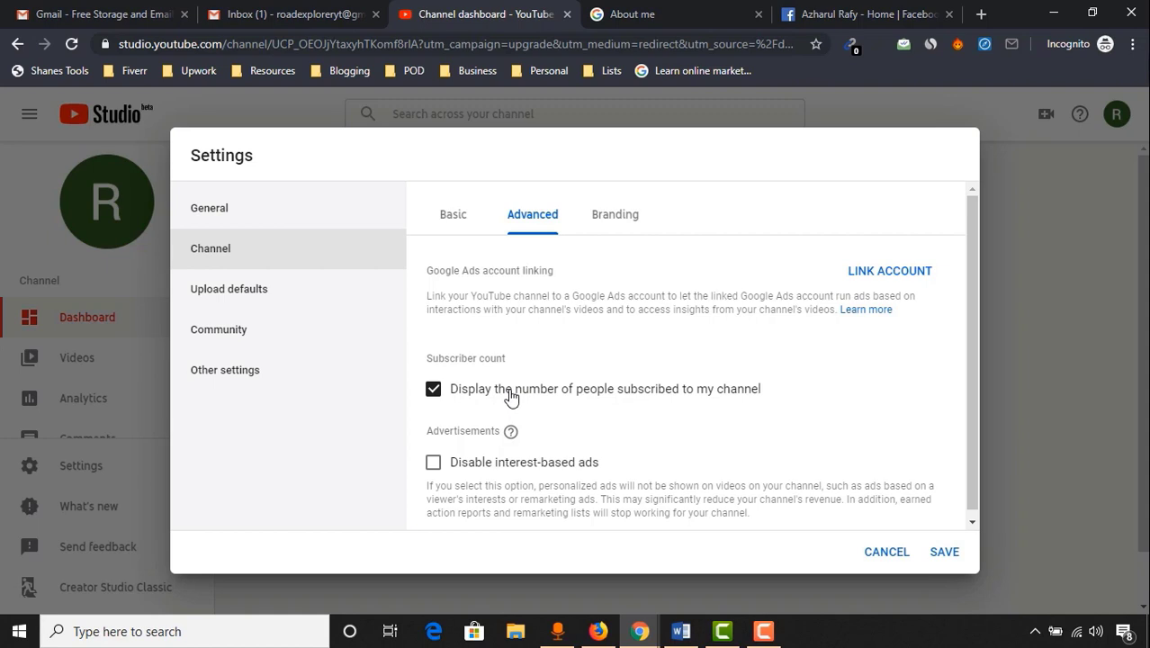
Review the advanced channel options, then switch to the Branding options
{"action": "scroll", "coordinate": [570, 432], "scroll_direction": "down", "scroll_amount": 1}
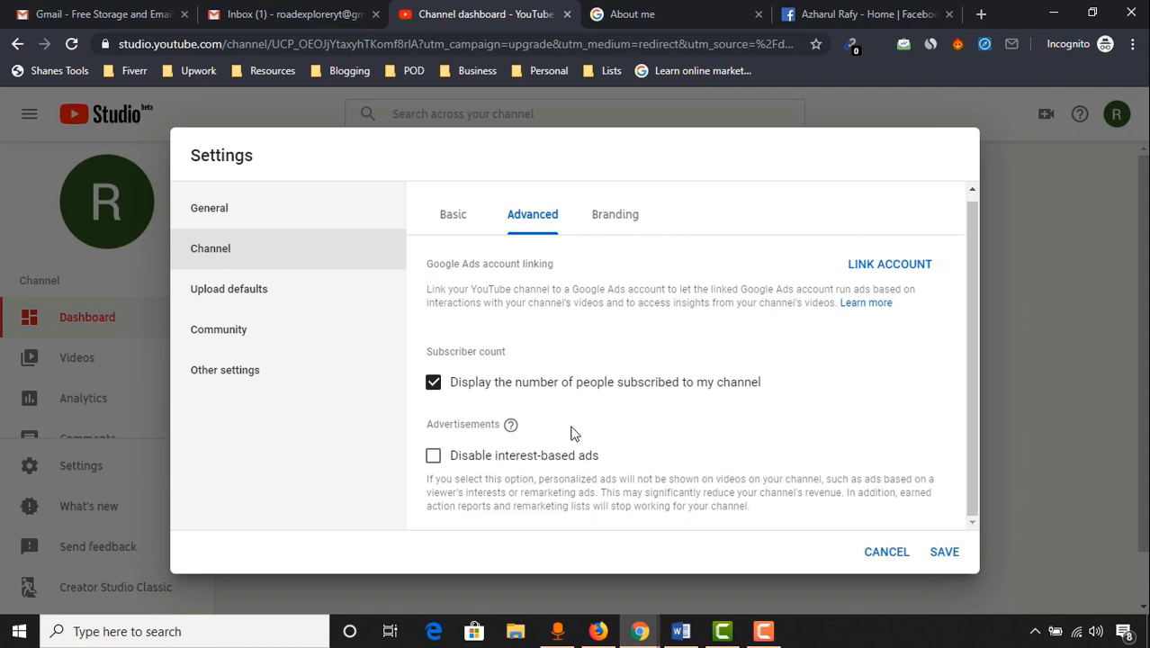
{"action": "scroll", "coordinate": [643, 404], "scroll_direction": "up", "scroll_amount": 1}
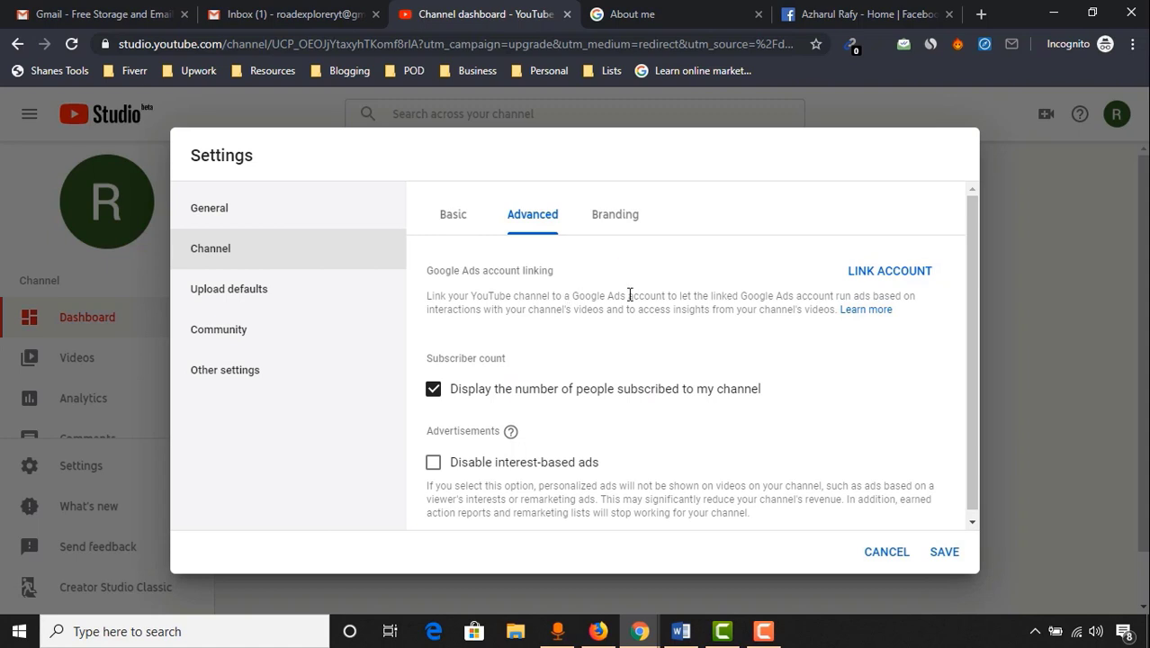
{"action": "scroll", "coordinate": [626, 293], "scroll_direction": "down", "scroll_amount": 1}
{"action": "left_click", "coordinate": [607, 225]}
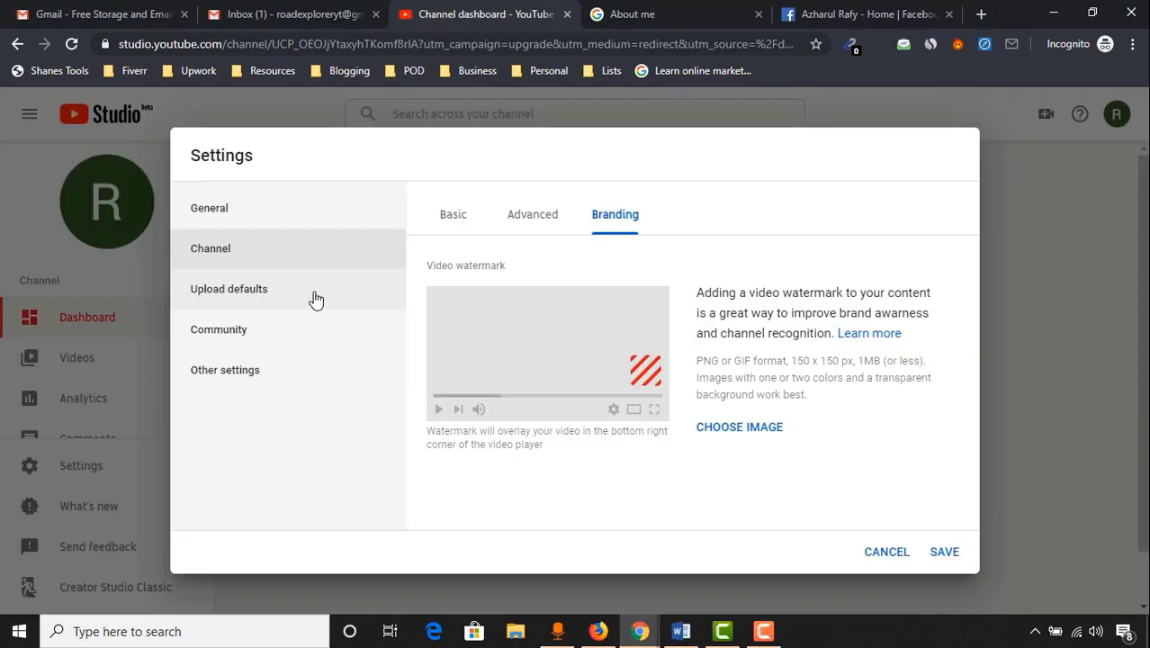
Open Upload defaults and click into the empty default description box
{"action": "left_click", "coordinate": [315, 300]}
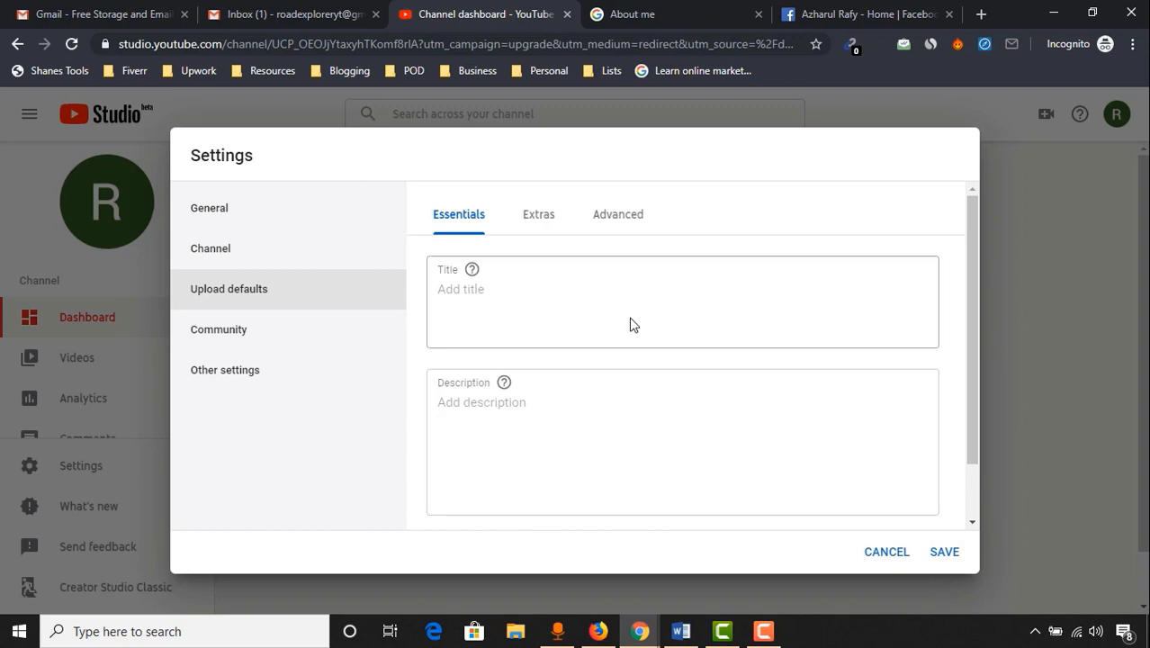
{"action": "scroll", "coordinate": [969, 382], "scroll_direction": "down", "scroll_amount": 2}
{"action": "left_click", "coordinate": [675, 411]}
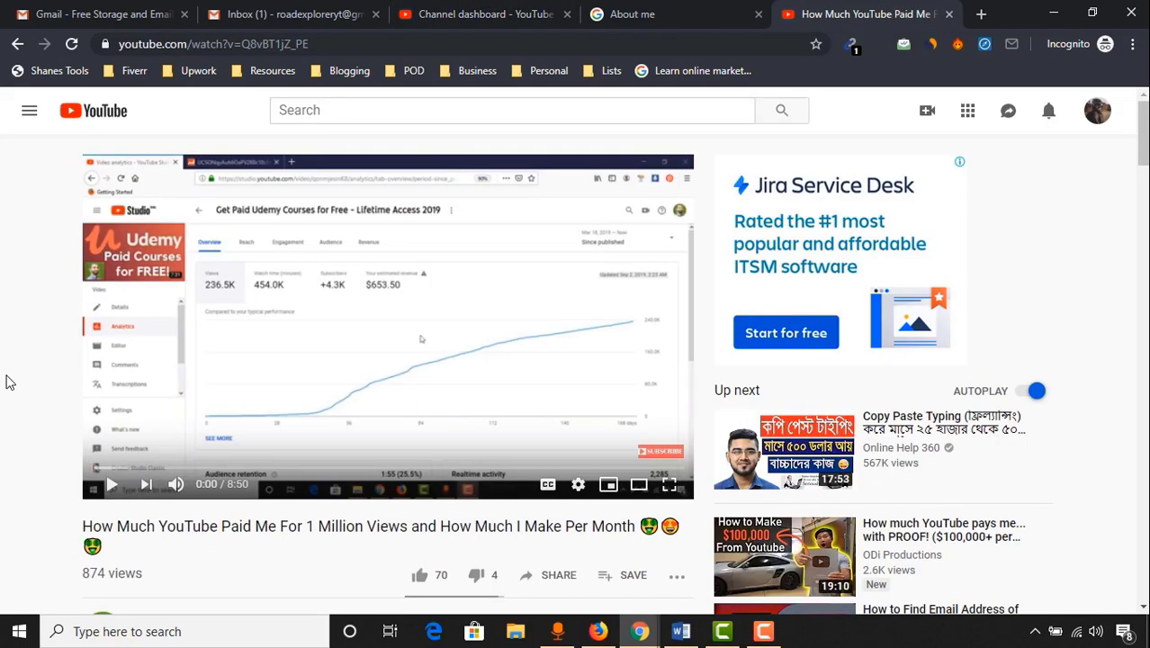
{"action": "scroll", "coordinate": [20, 376], "scroll_direction": "down", "scroll_amount": 7}
{"action": "scroll", "coordinate": [46, 401], "scroll_direction": "up", "scroll_amount": 3}
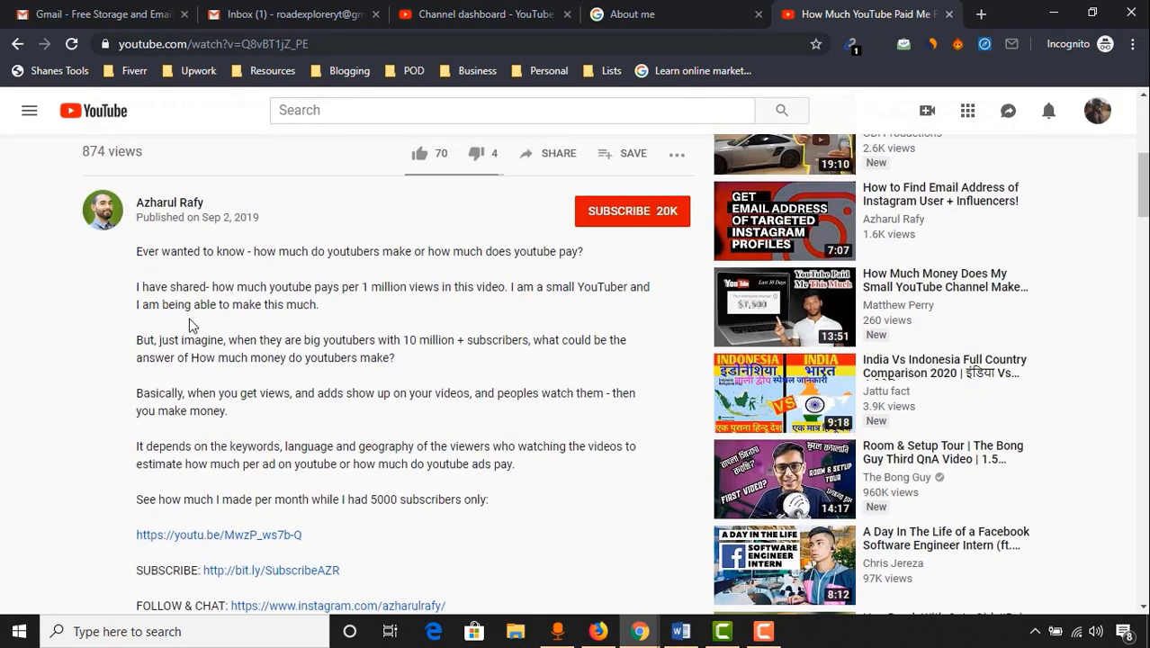
{"action": "scroll", "coordinate": [302, 389], "scroll_direction": "down", "scroll_amount": 3}
Select another video's description from 'See how much' onward
{"action": "left_click_drag", "start_coordinate": [125, 259], "coordinate": [355, 483]}
{"action": "scroll", "coordinate": [349, 484], "scroll_direction": "down", "scroll_amount": 5}
{"action": "scroll", "coordinate": [352, 487], "scroll_direction": "down", "scroll_amount": 1}
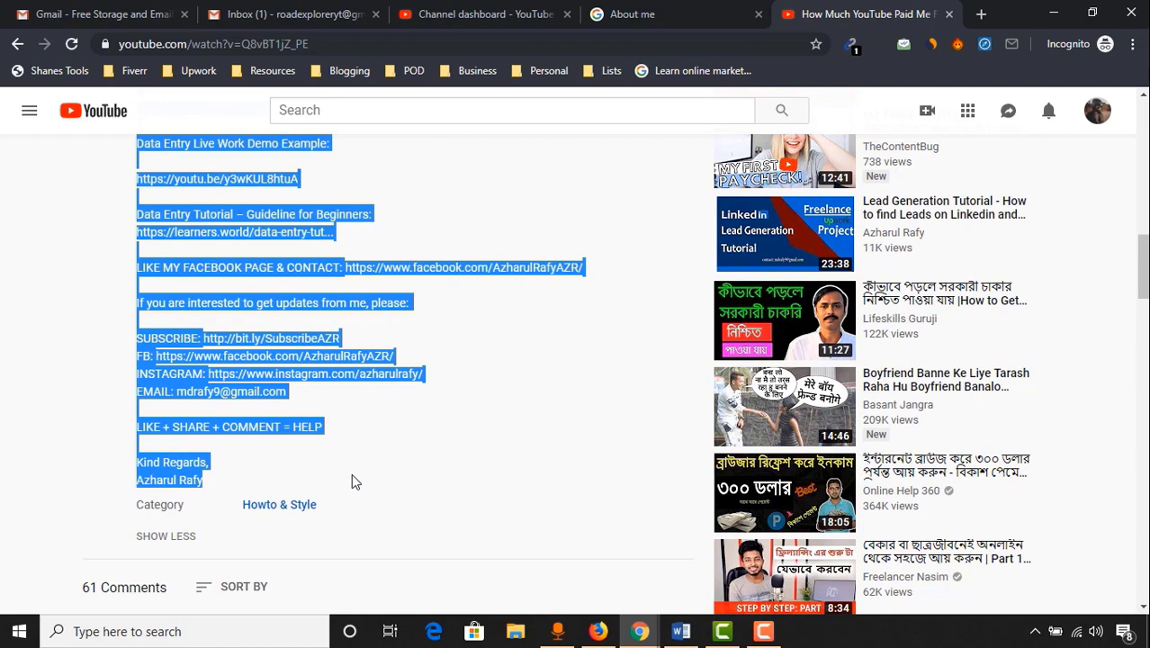
{"action": "scroll", "coordinate": [445, 368], "scroll_direction": "up", "scroll_amount": 5}
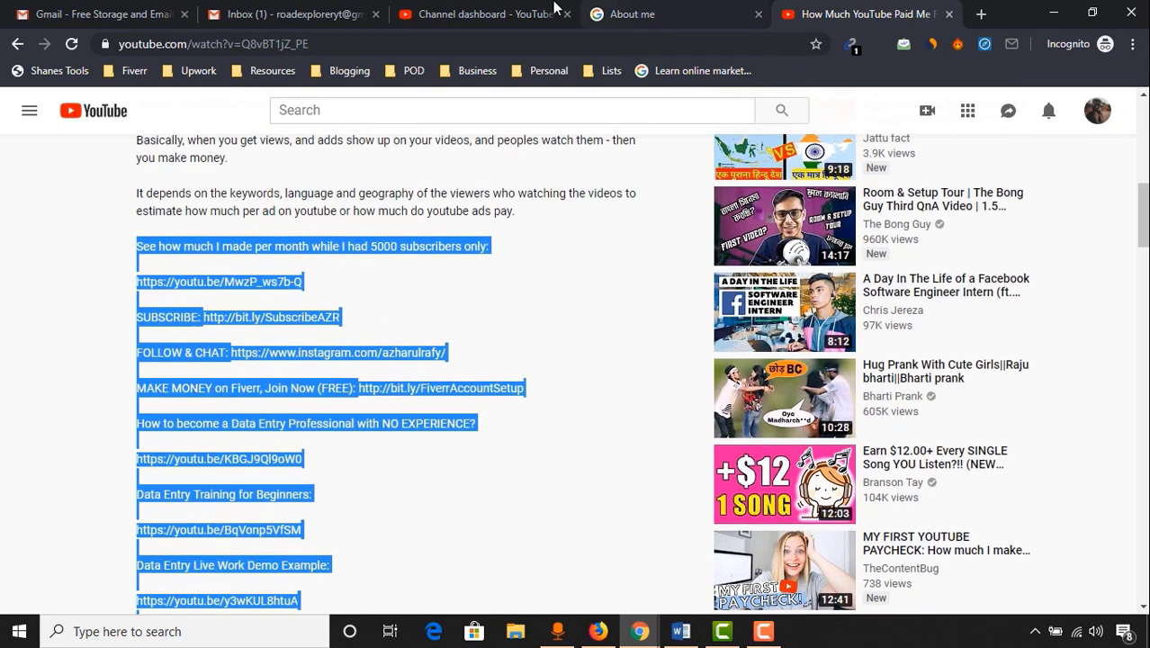
{"action": "left_click", "coordinate": [563, 8]}
{"action": "left_click", "coordinate": [863, 13]}
{"action": "scroll", "coordinate": [360, 360], "scroll_direction": "down", "scroll_amount": 4}
Reselect that description from the Facebook page line down and copy it
{"action": "left_click_drag", "start_coordinate": [140, 351], "coordinate": [253, 562]}
{"action": "scroll", "coordinate": [332, 373], "scroll_direction": "up", "scroll_amount": 2}
{"action": "scroll", "coordinate": [332, 372], "scroll_direction": "down", "scroll_amount": 3}
{"action": "right_click", "coordinate": [181, 332]}
{"action": "left_click", "coordinate": [212, 348]}
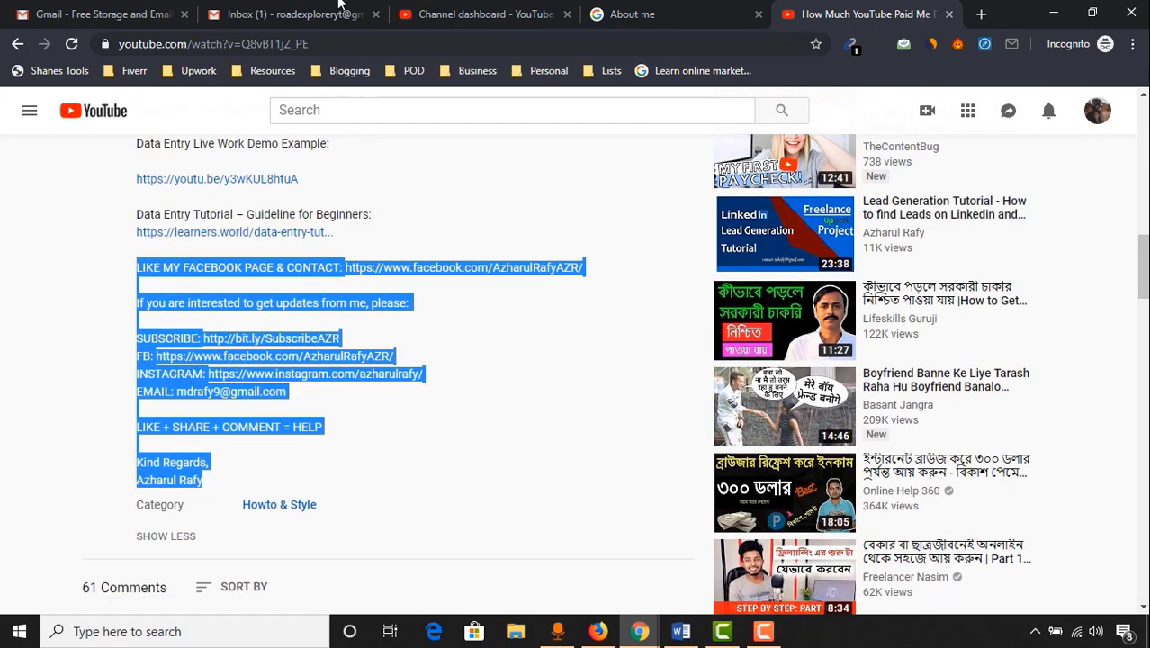
{"action": "left_click", "coordinate": [486, 14]}
{"action": "left_click", "coordinate": [819, 14]}
{"action": "right_click", "coordinate": [167, 344]}
{"action": "left_click", "coordinate": [198, 356]}
{"action": "left_click", "coordinate": [447, 43]}
Paste the copied text as plain text into the default description and remove the blank last line
{"action": "left_click", "coordinate": [444, 15]}
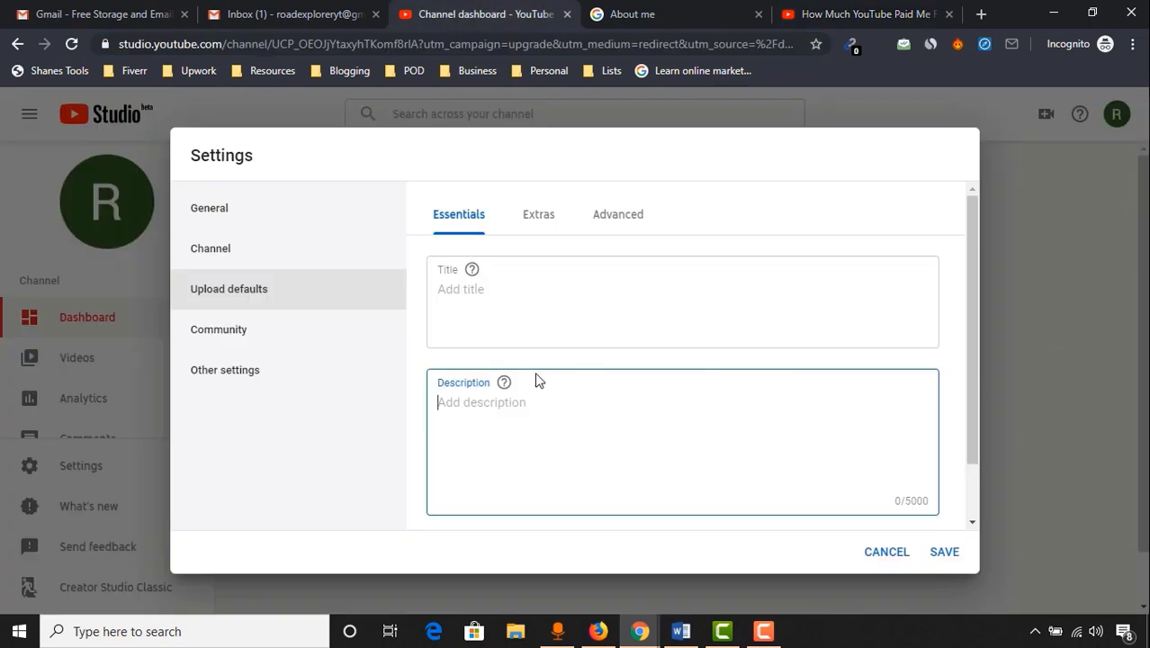
{"action": "right_click", "coordinate": [469, 422]}
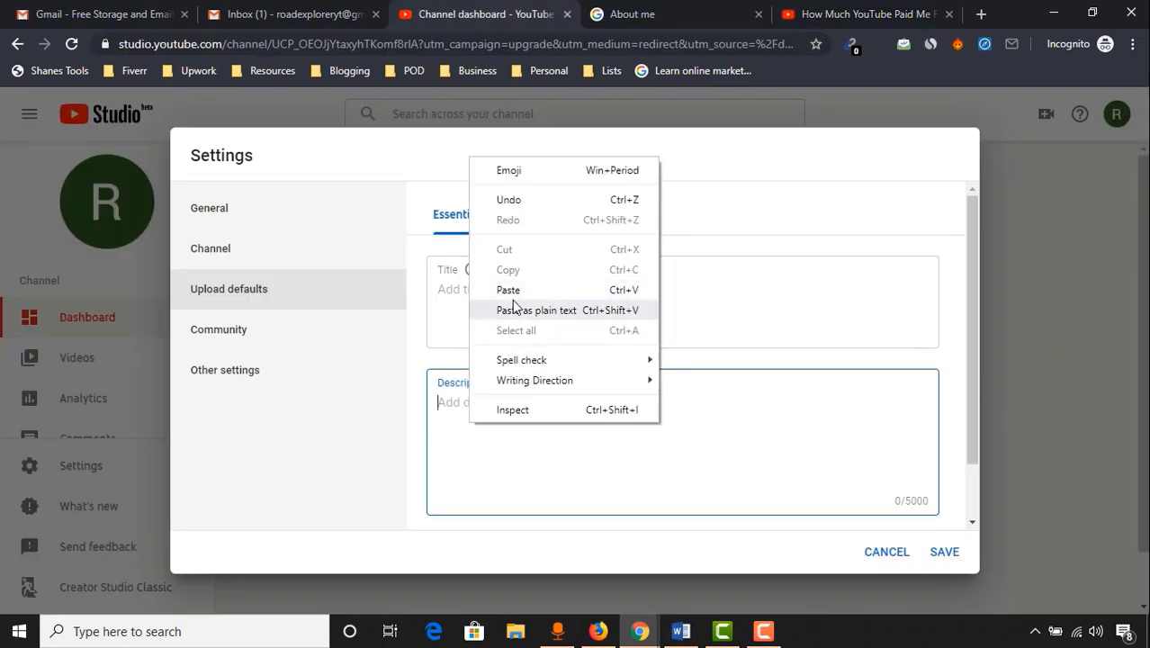
{"action": "left_click", "coordinate": [522, 309]}
{"action": "key", "text": "BackSpace"}
{"action": "scroll", "coordinate": [590, 465], "scroll_direction": "up", "scroll_amount": 5}
{"action": "scroll", "coordinate": [634, 432], "scroll_direction": "down", "scroll_amount": 5}
{"action": "scroll", "coordinate": [677, 462], "scroll_direction": "up", "scroll_amount": 4}
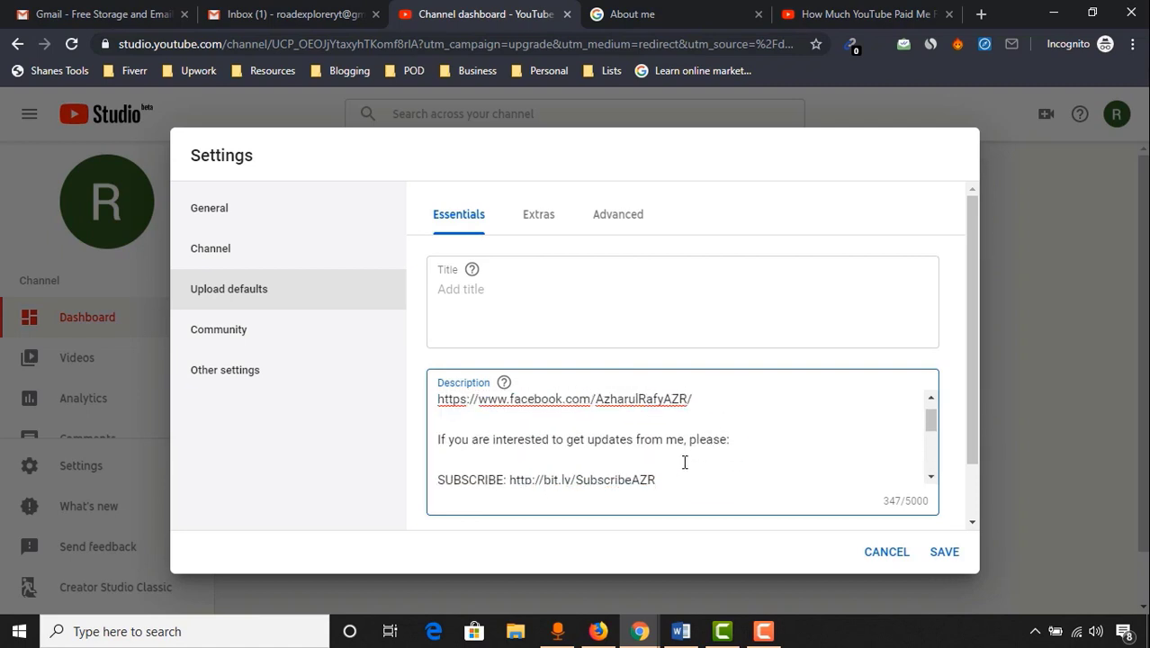
{"action": "scroll", "coordinate": [720, 473], "scroll_direction": "down", "scroll_amount": 5}
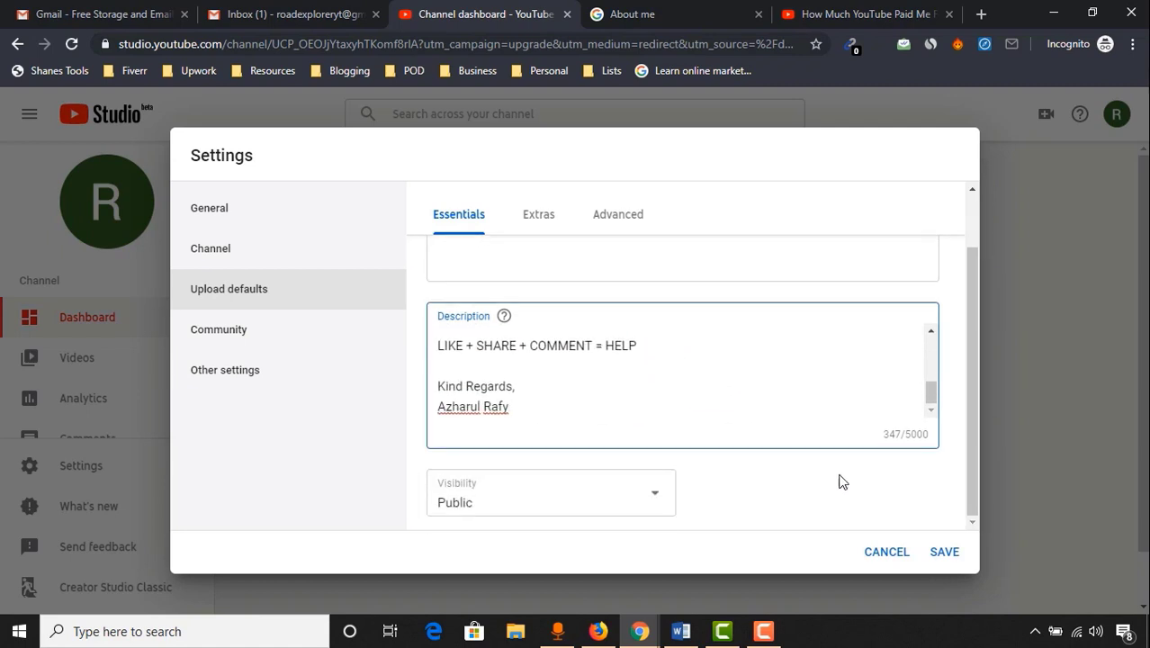
Keep the default upload visibility set to Public
{"action": "left_click", "coordinate": [630, 505]}
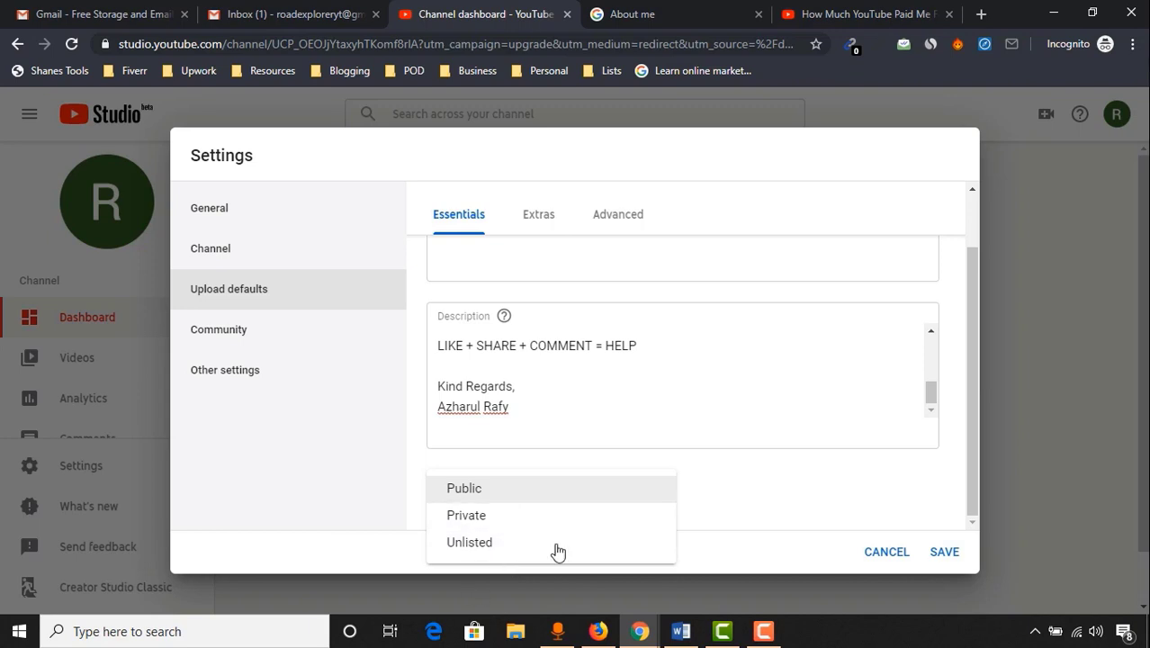
{"action": "left_click", "coordinate": [579, 486]}
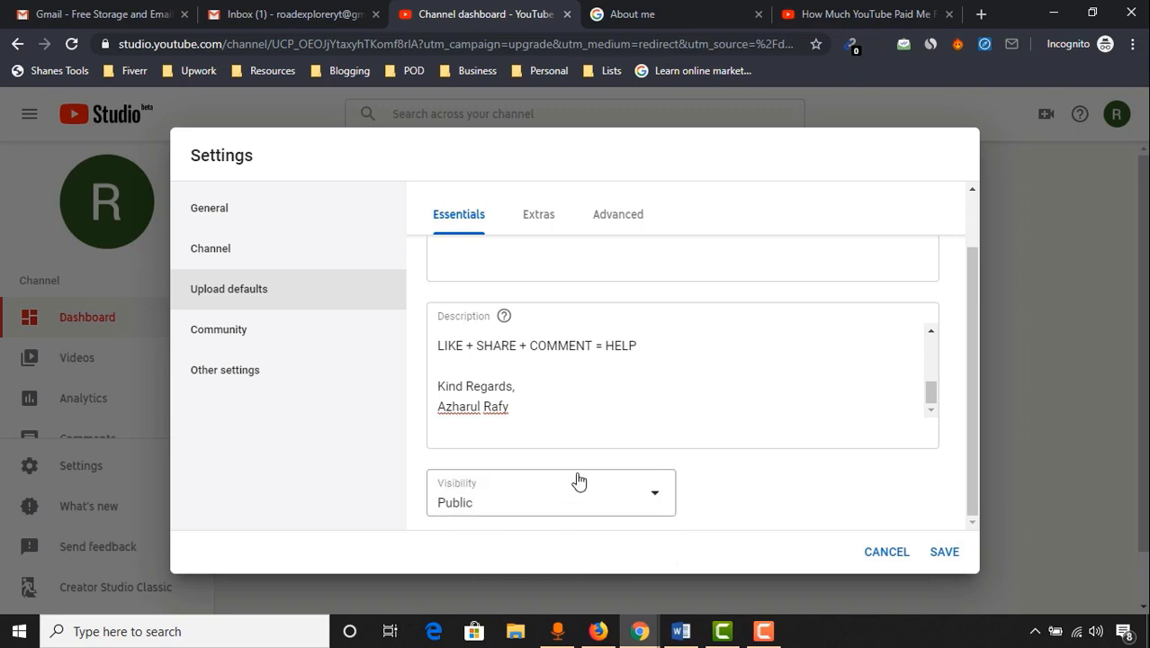
{"action": "left_click", "coordinate": [544, 217]}
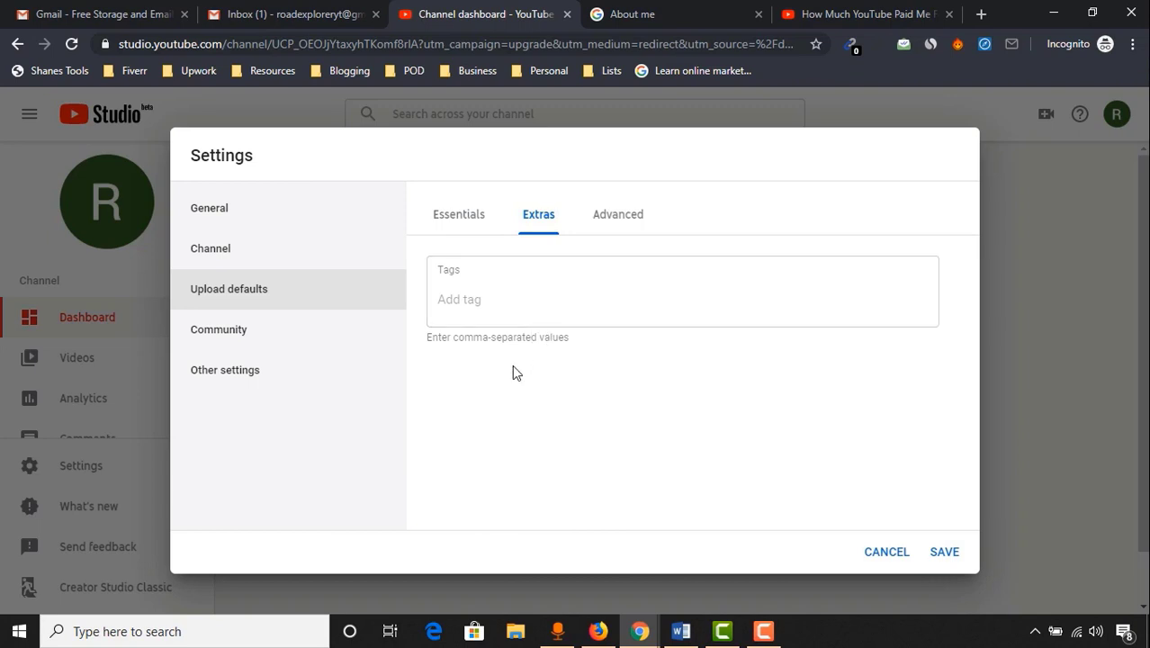
Add default tags 'motorcycle riding video', 'travel with motorcycle' and 'pro motorcycle traveller', then show the advanced defaults
{"action": "left_click", "coordinate": [531, 311]}
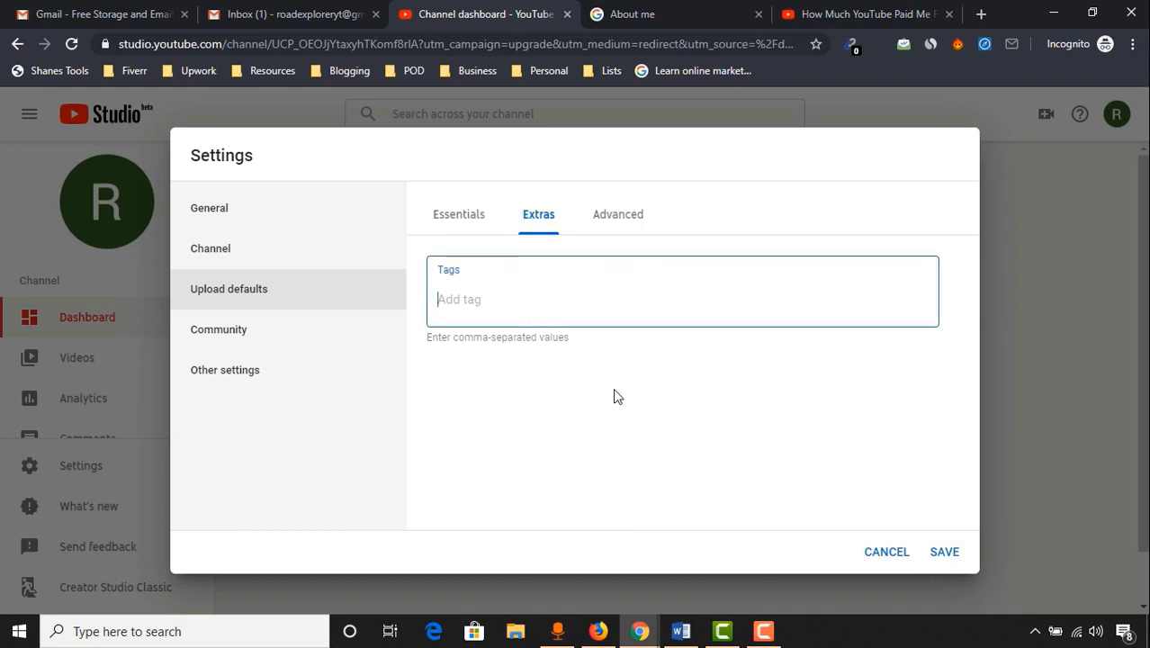
{"action": "type", "text": "motorcycle rind"}
{"action": "key", "text": "BackSpace"}
{"action": "key", "text": "BackSpace"}
{"action": "type", "text": "ding video,travel with motorcycle,best moto"}
{"action": "key", "text": "BackSpace"}
{"action": "key", "text": "BackSpace"}
{"action": "key", "text": "BackSpace"}
{"action": "key", "text": "BackSpace"}
{"action": "key", "text": "BackSpace"}
{"action": "key", "text": "BackSpace"}
{"action": "key", "text": "BackSpace"}
{"action": "key", "text": "BackSpace"}
{"action": "key", "text": "BackSpace"}
{"action": "type", "text": "pro motorcycle traveller,"}
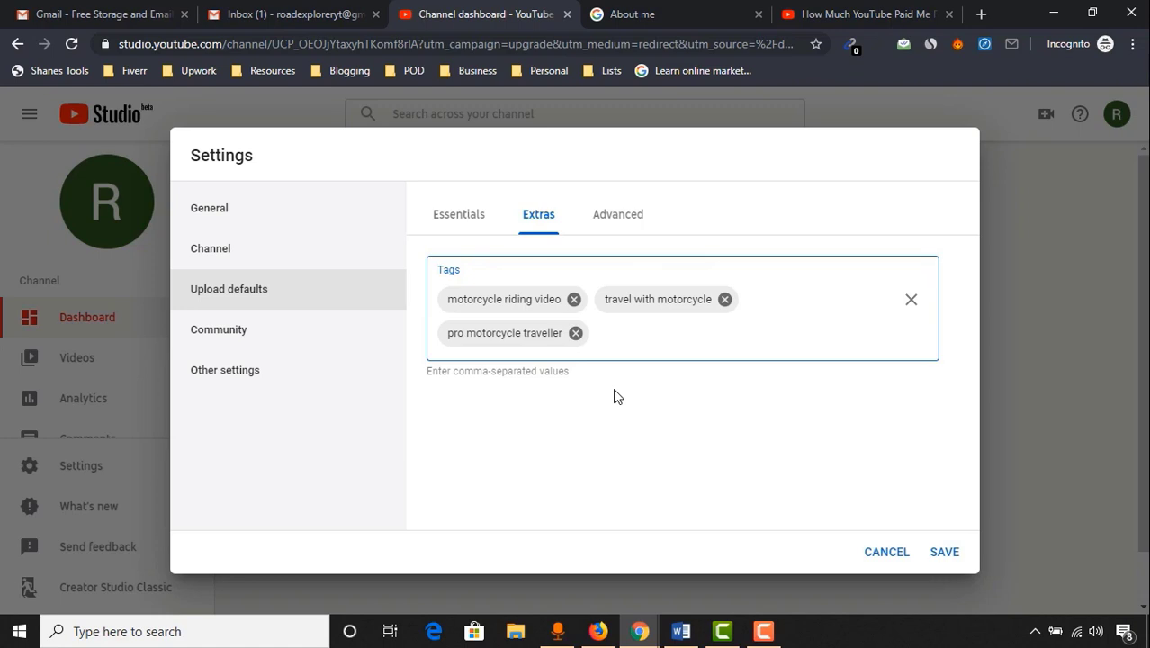
{"action": "left_click", "coordinate": [624, 221]}
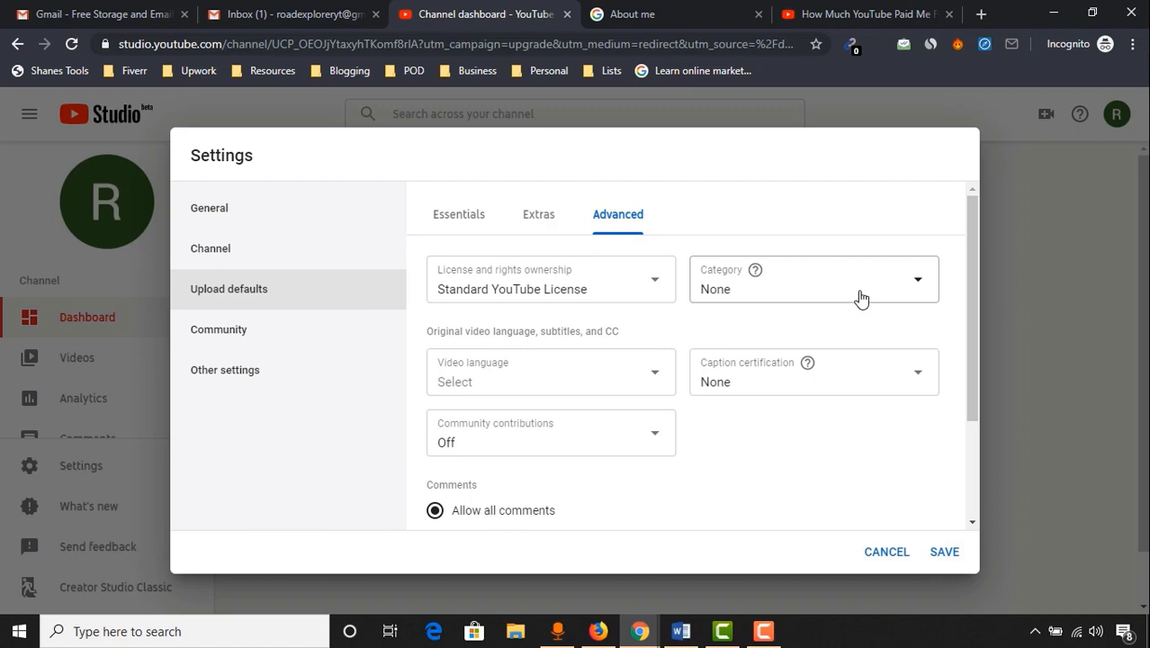
Set the default category to Travel & Events and the licence to Standard YouTube License
{"action": "left_click", "coordinate": [750, 290]}
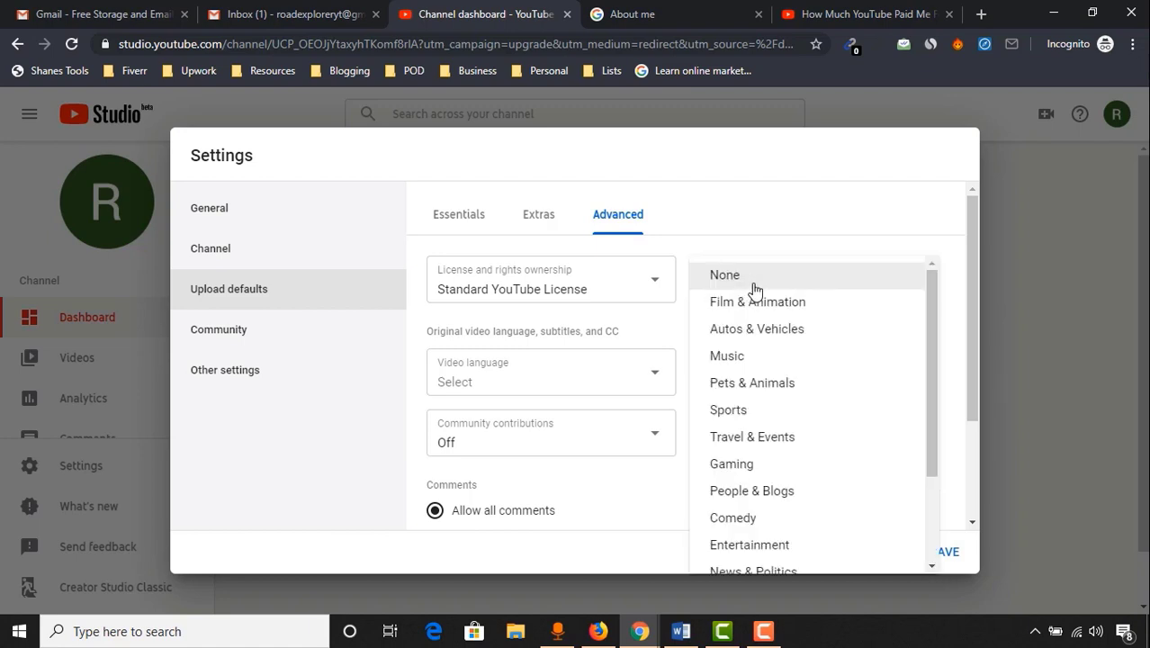
{"action": "left_click", "coordinate": [782, 440]}
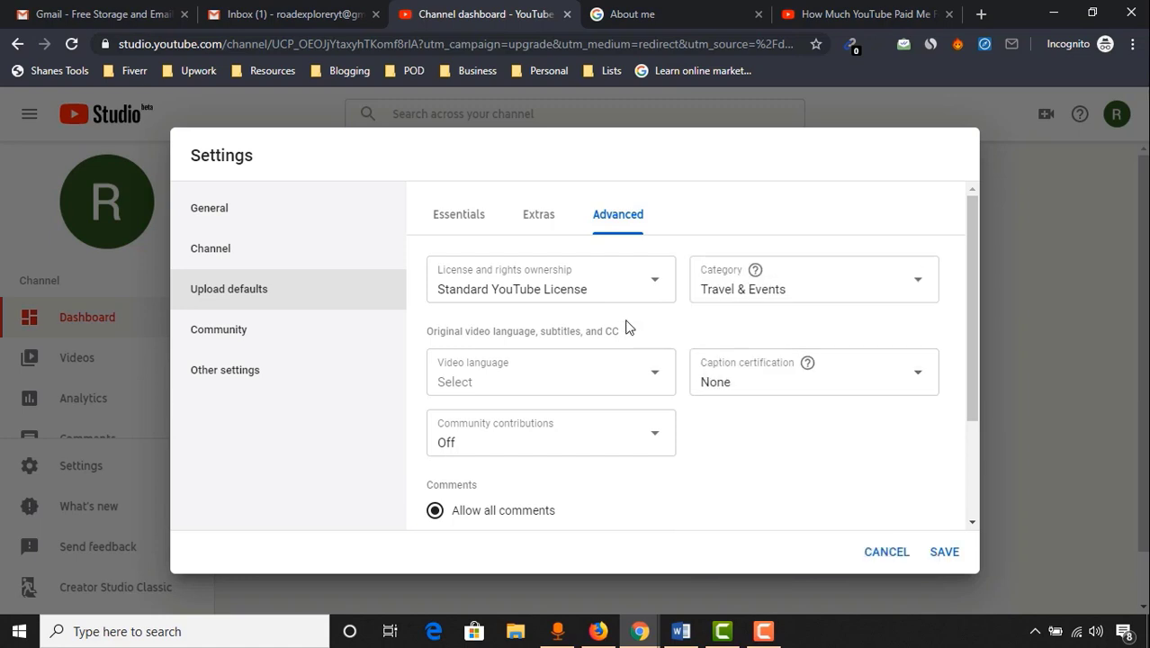
{"action": "left_click", "coordinate": [585, 289]}
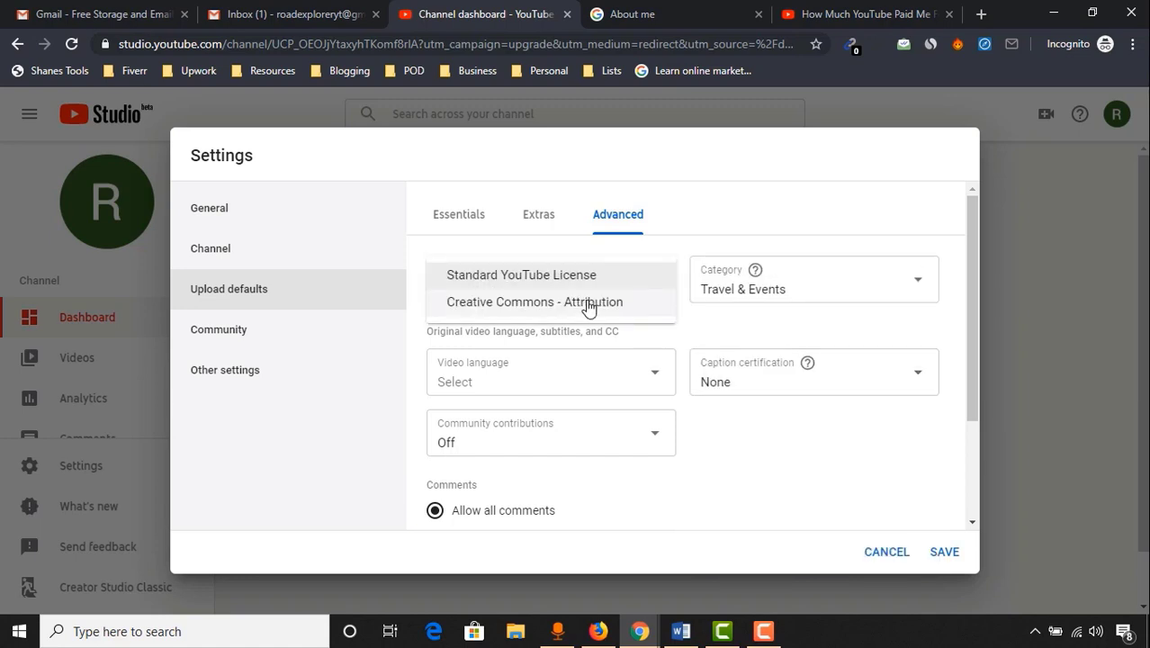
{"action": "left_click", "coordinate": [518, 306]}
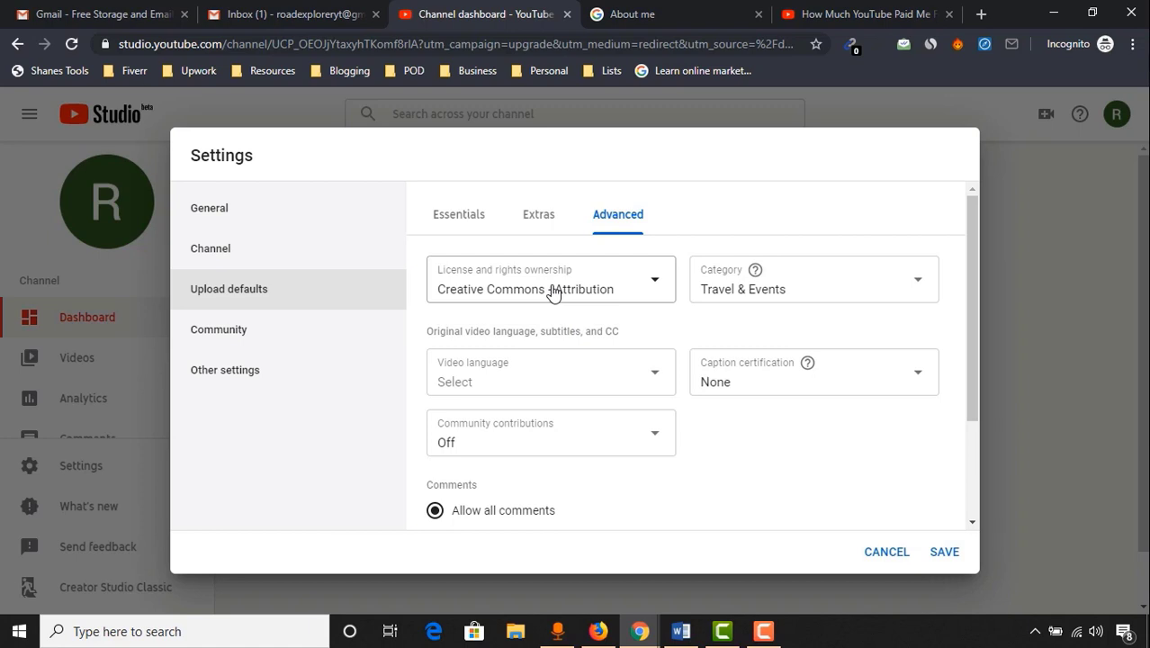
{"action": "left_click", "coordinate": [553, 294]}
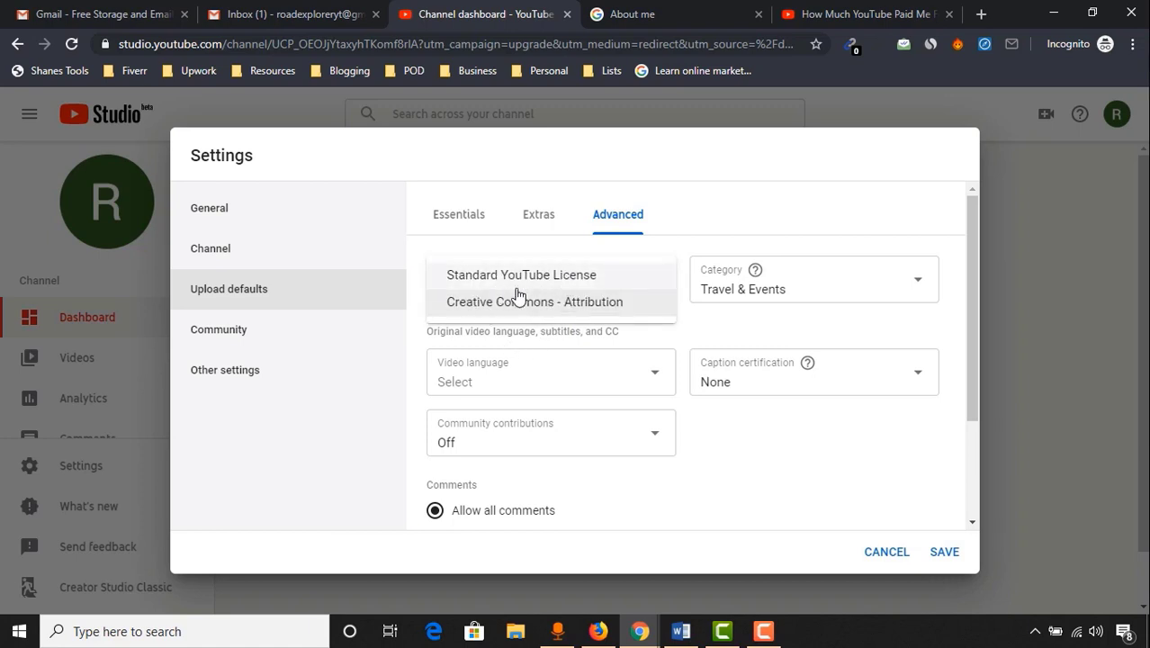
{"action": "left_click", "coordinate": [561, 278]}
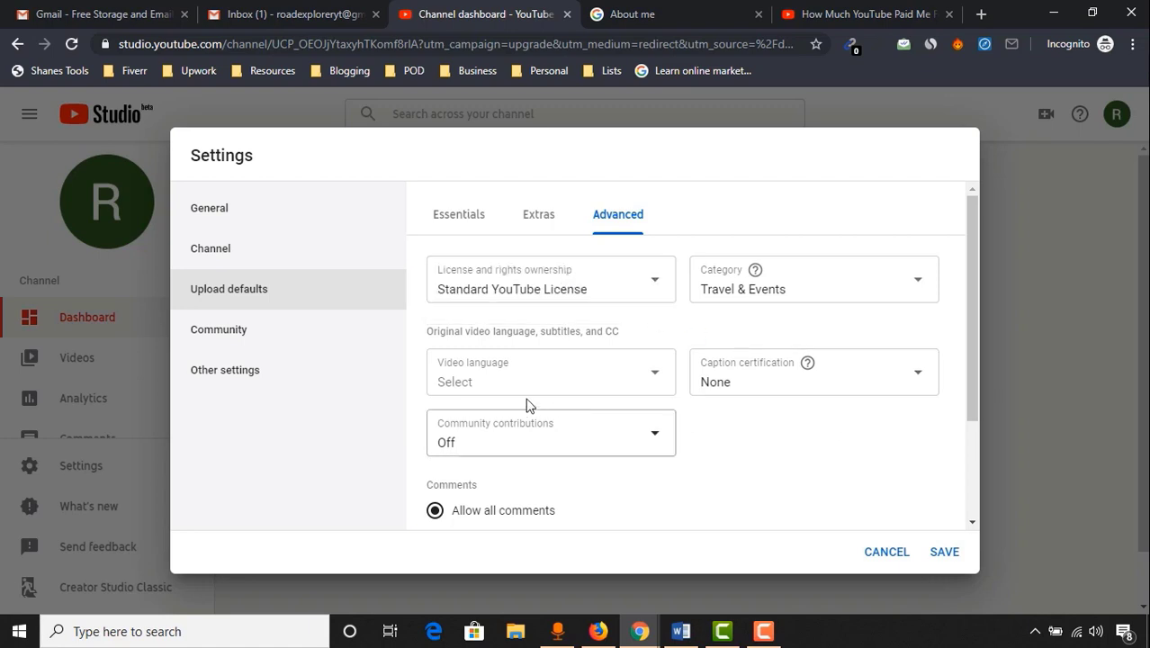
Set the default video language to Bangla and keep community contributions Off
{"action": "left_click", "coordinate": [645, 384]}
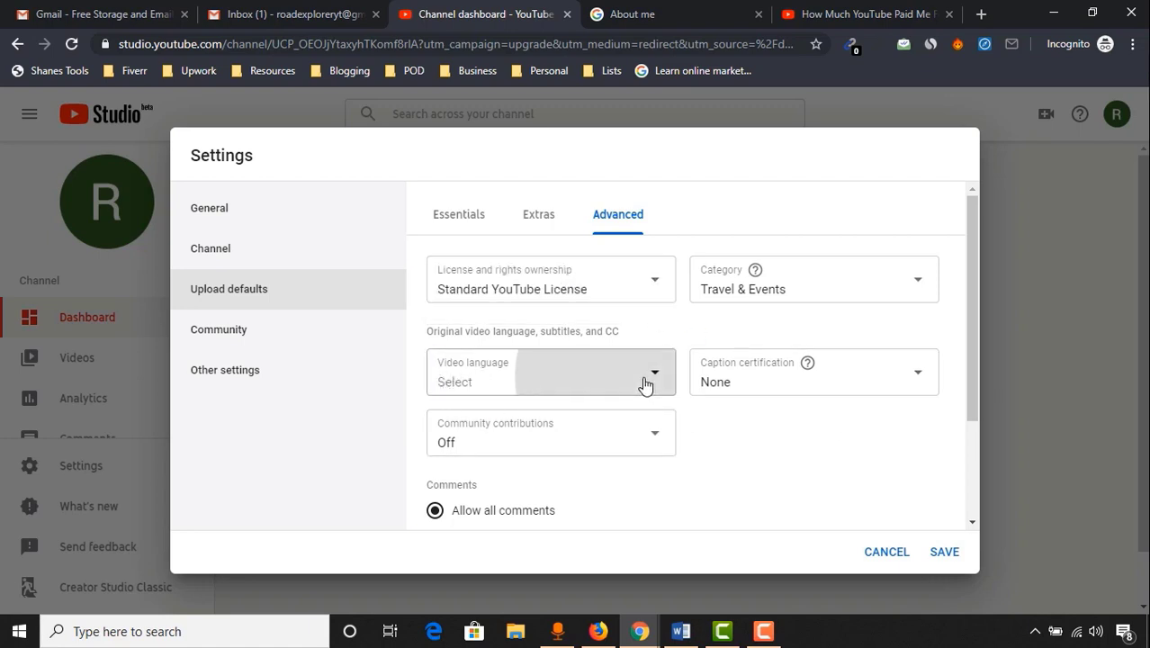
{"action": "left_click", "coordinate": [567, 128]}
{"action": "scroll", "coordinate": [849, 398], "scroll_direction": "down", "scroll_amount": 2}
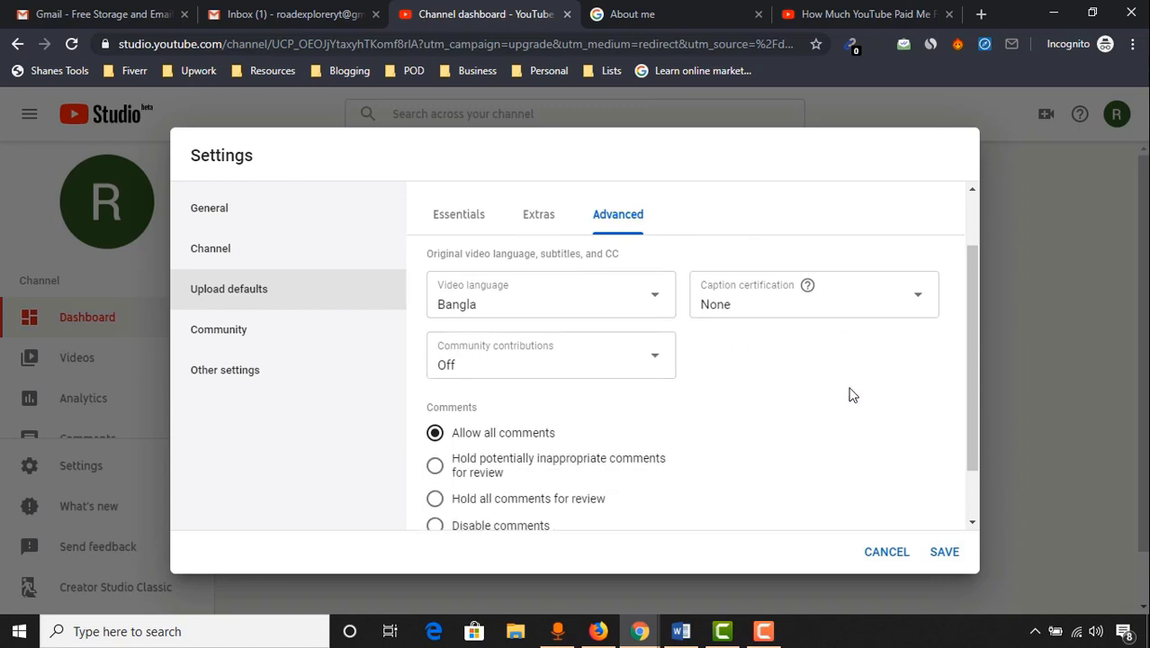
{"action": "left_click", "coordinate": [633, 364]}
{"action": "left_click", "coordinate": [630, 369]}
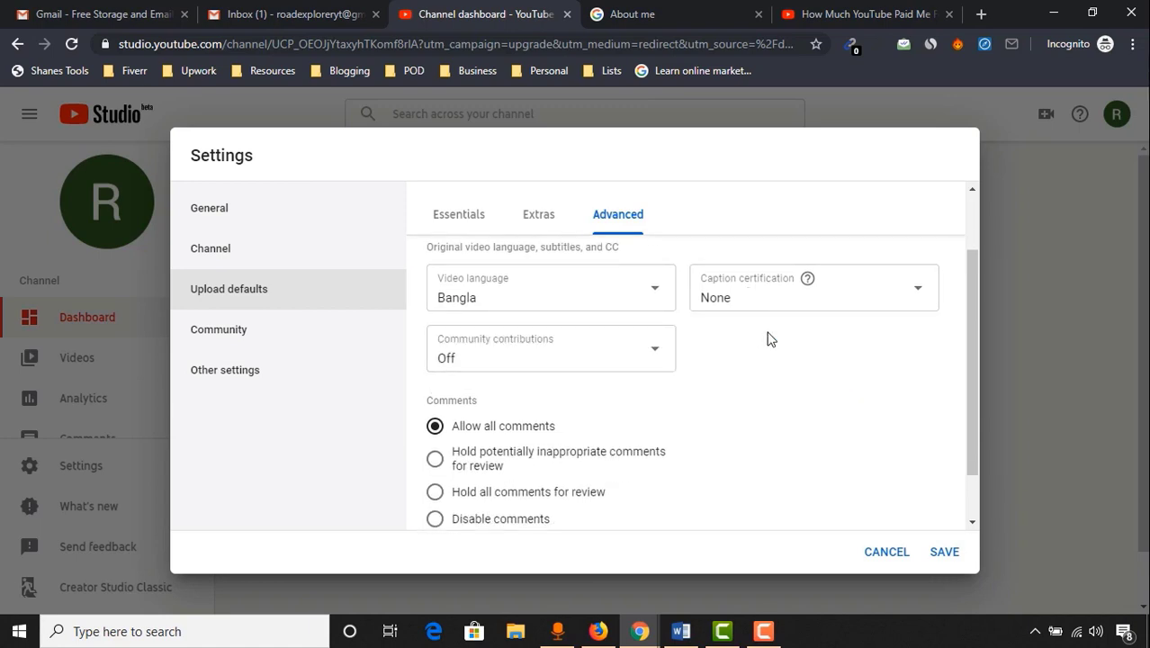
{"action": "scroll", "coordinate": [786, 362], "scroll_direction": "down", "scroll_amount": 2}
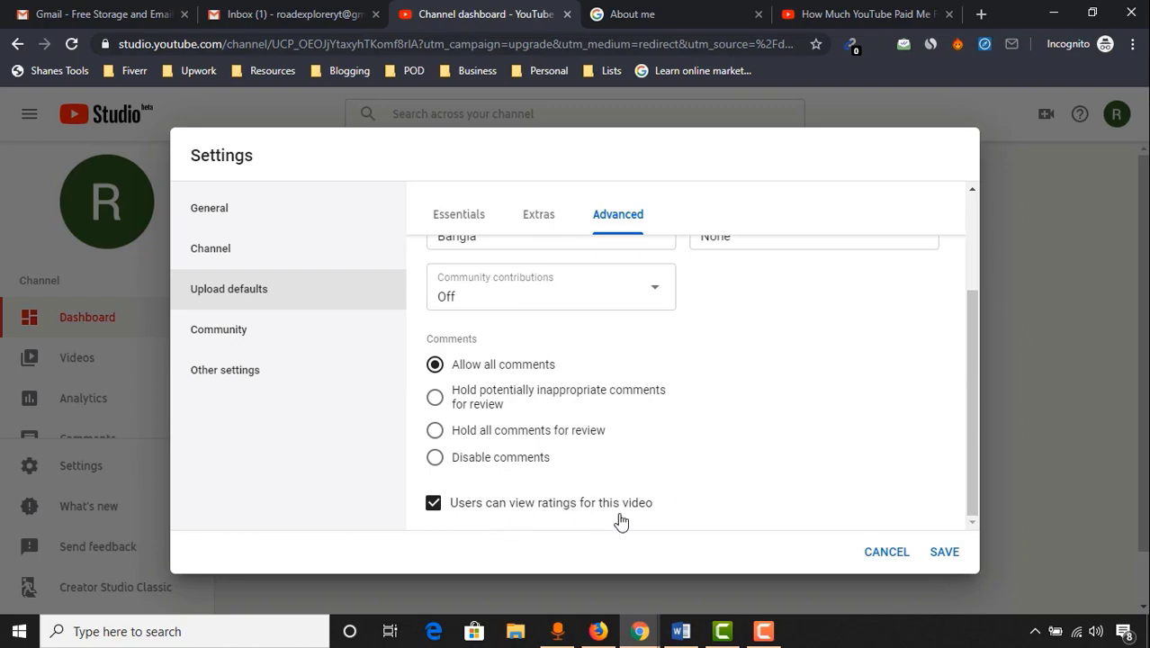
Check the example video's watch page, then return to the Studio channel settings
{"action": "left_click", "coordinate": [900, 13]}
{"action": "scroll", "coordinate": [298, 436], "scroll_direction": "up", "scroll_amount": 5}
{"action": "scroll", "coordinate": [298, 436], "scroll_direction": "up", "scroll_amount": 6}
{"action": "scroll", "coordinate": [544, 448], "scroll_direction": "down", "scroll_amount": 2}
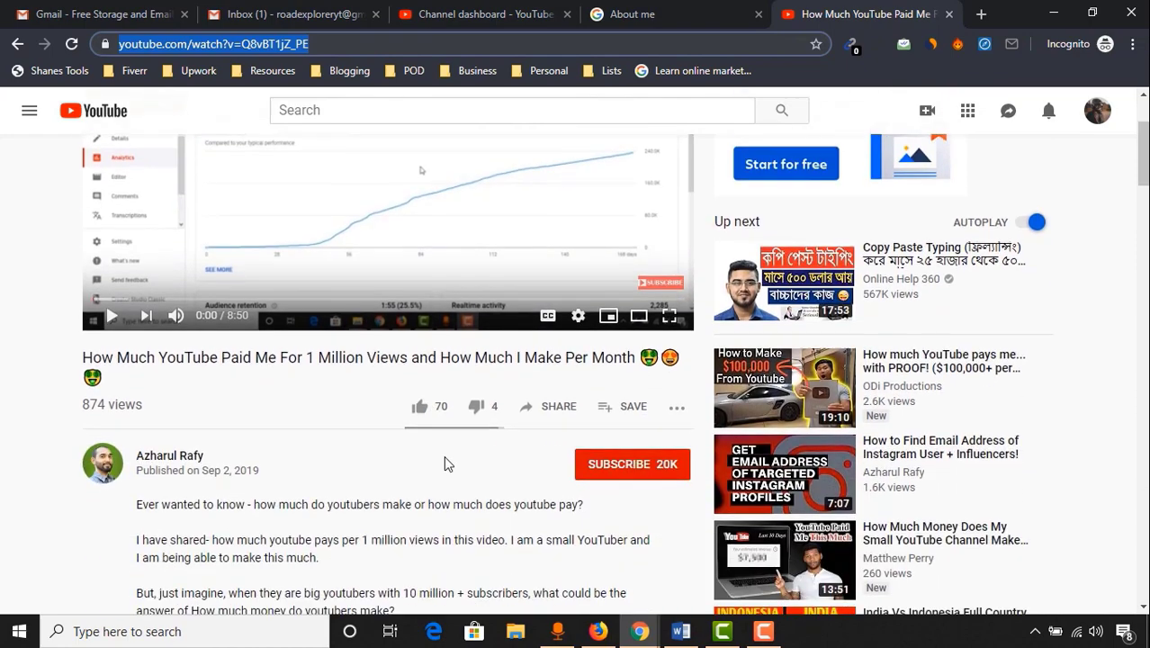
{"action": "scroll", "coordinate": [450, 441], "scroll_direction": "down", "scroll_amount": 4}
{"action": "scroll", "coordinate": [432, 459], "scroll_direction": "up", "scroll_amount": 4}
{"action": "left_click", "coordinate": [454, 14]}
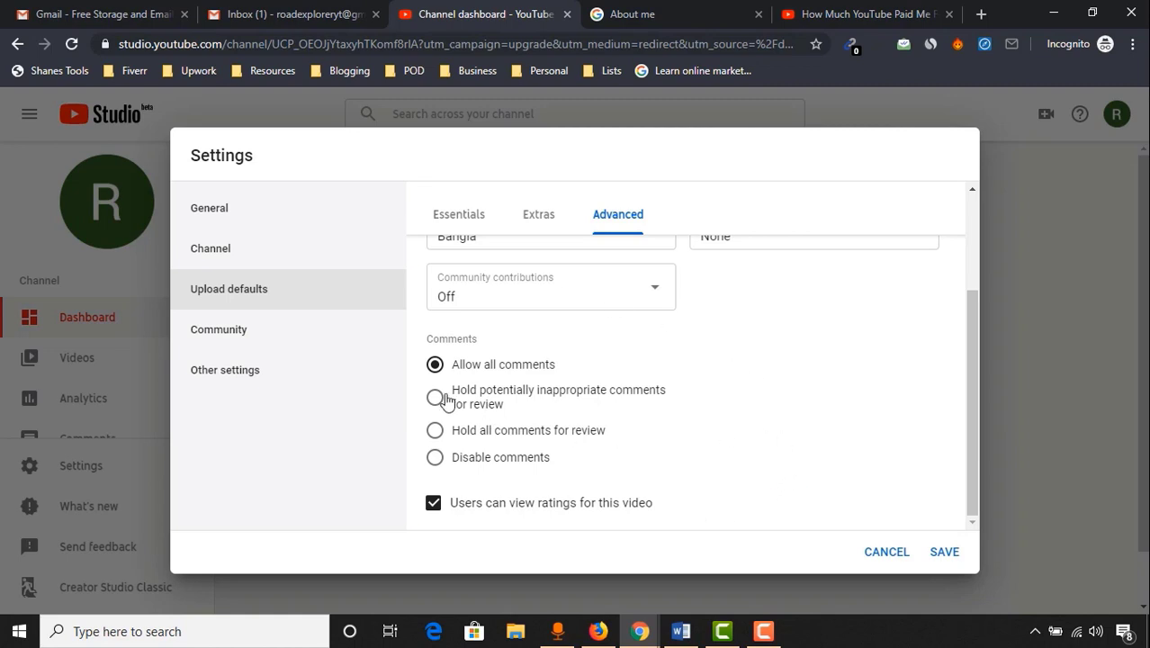
Review Community automated filters: approved users, hidden users and blocked words are all empty
{"action": "left_click", "coordinate": [256, 339]}
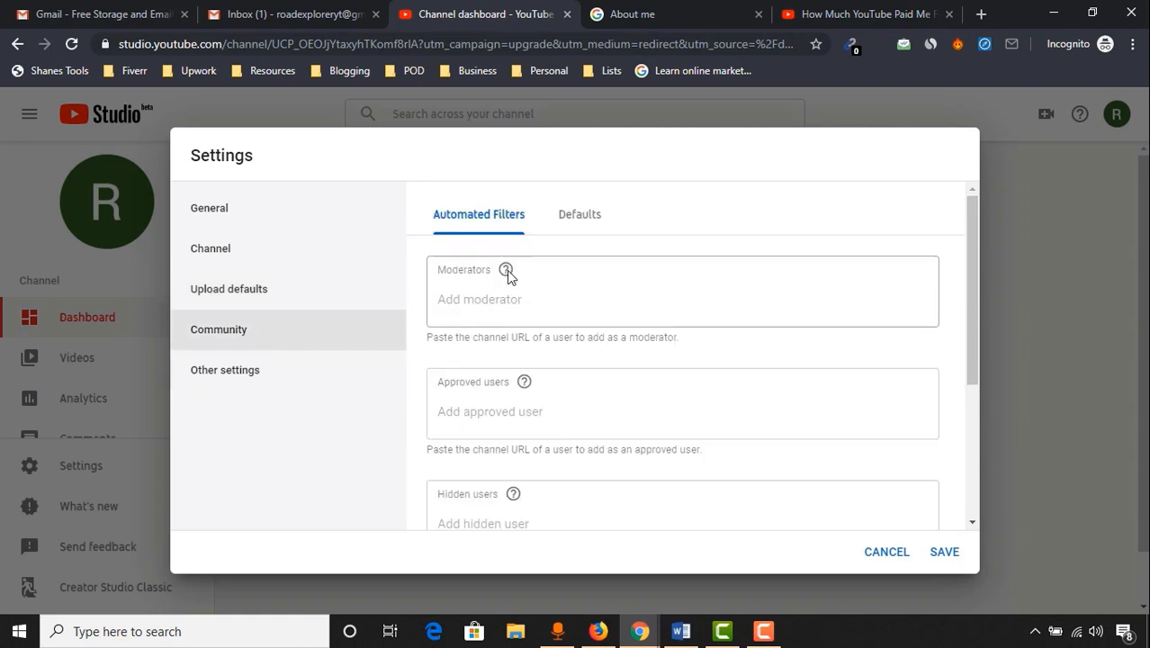
{"action": "mouse_move", "coordinate": [506, 269]}
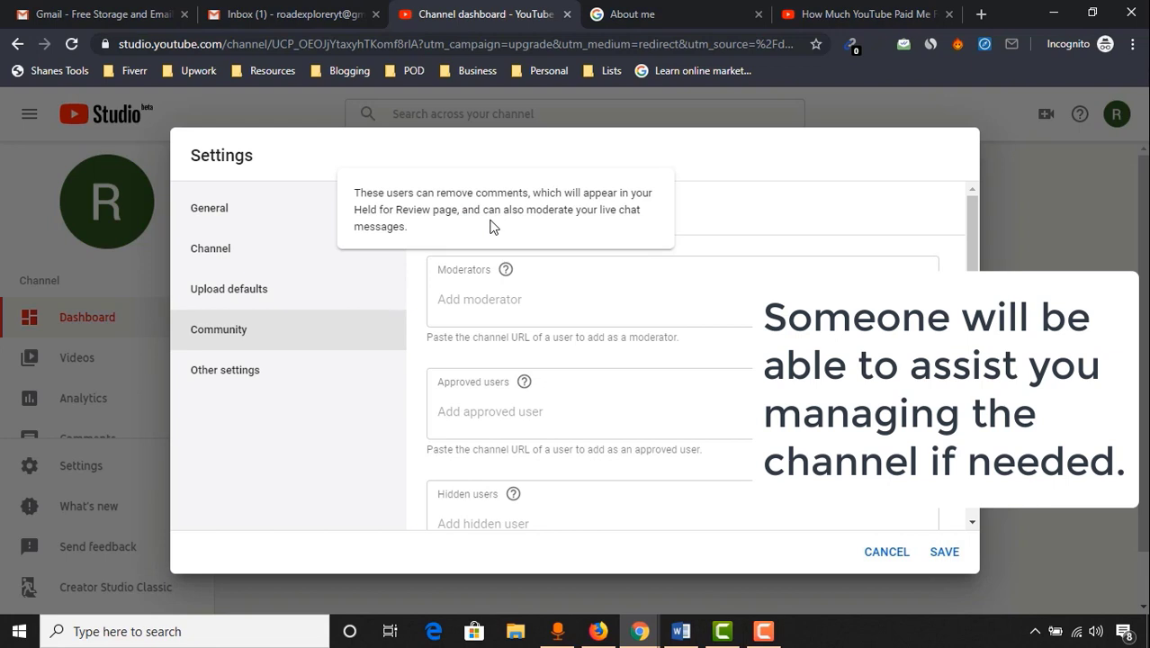
{"action": "scroll", "coordinate": [503, 449], "scroll_direction": "down", "scroll_amount": 1}
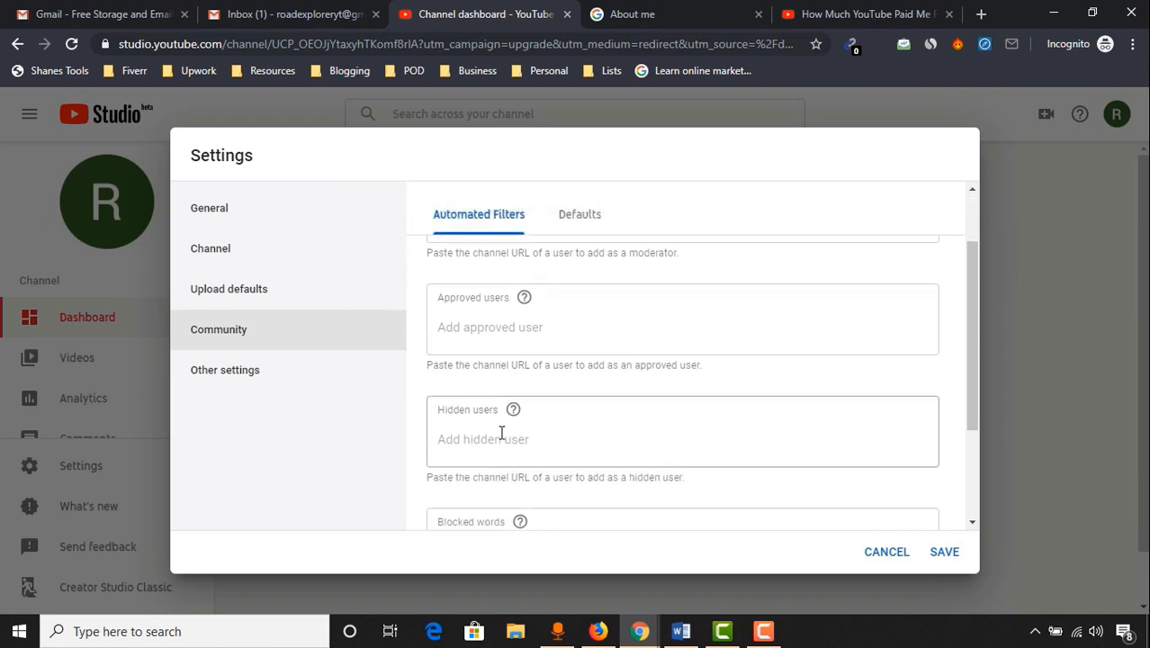
{"action": "left_click", "coordinate": [547, 333]}
{"action": "mouse_move", "coordinate": [543, 268]}
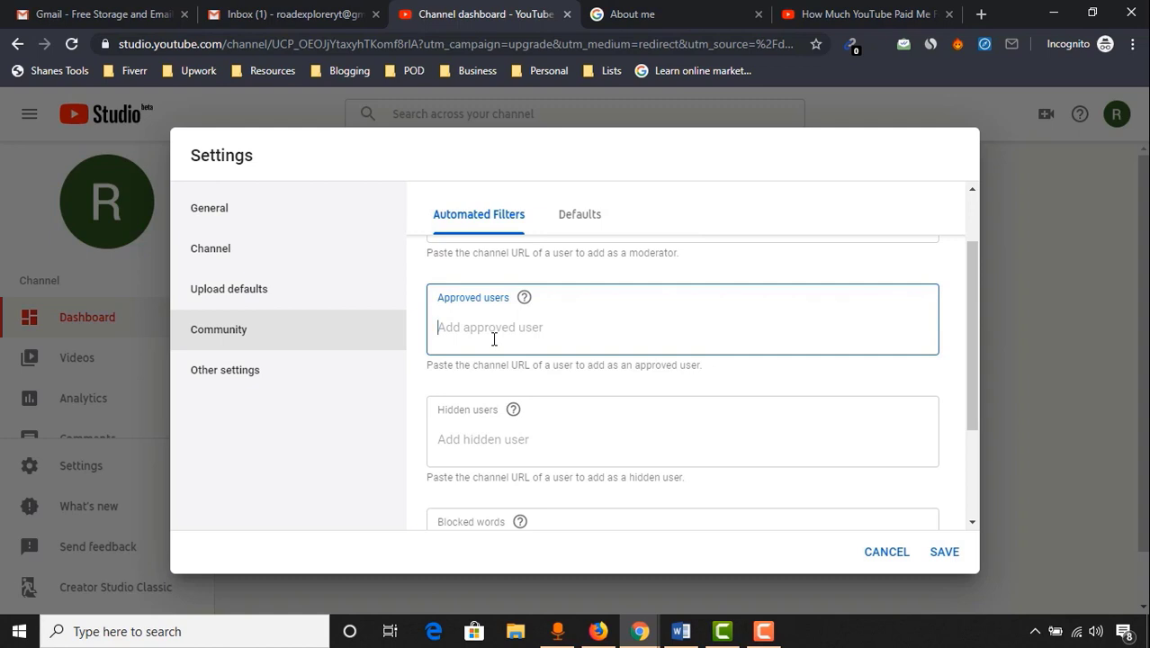
{"action": "scroll", "coordinate": [636, 389], "scroll_direction": "down", "scroll_amount": 1}
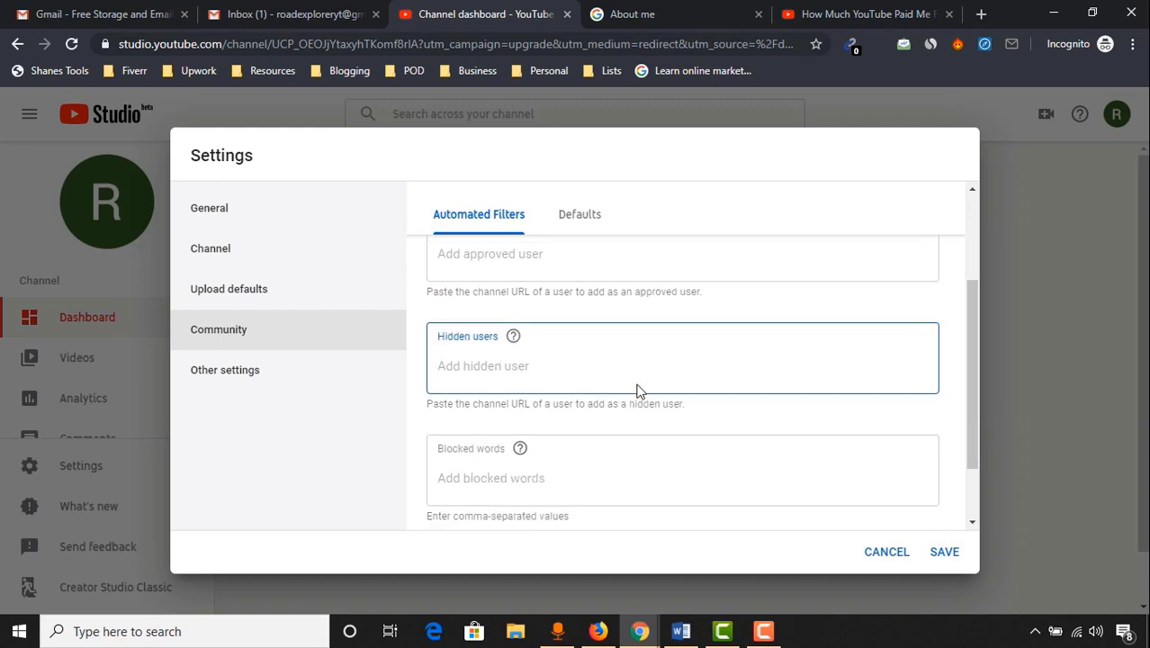
{"action": "mouse_move", "coordinate": [516, 340]}
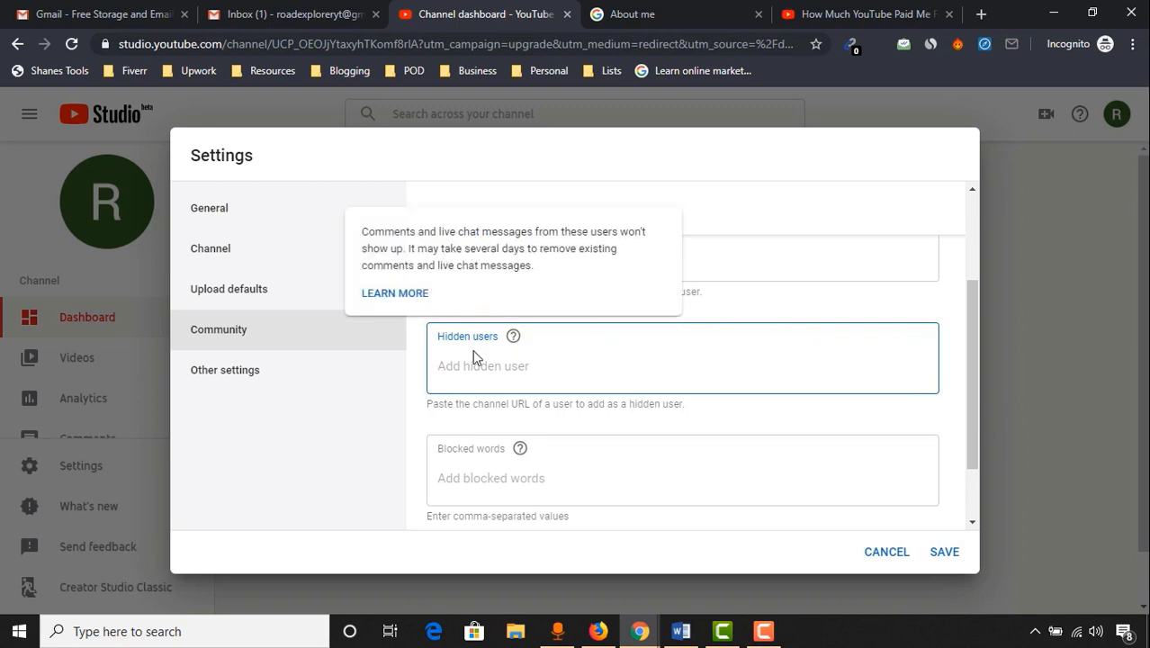
{"action": "scroll", "coordinate": [549, 402], "scroll_direction": "down", "scroll_amount": 1}
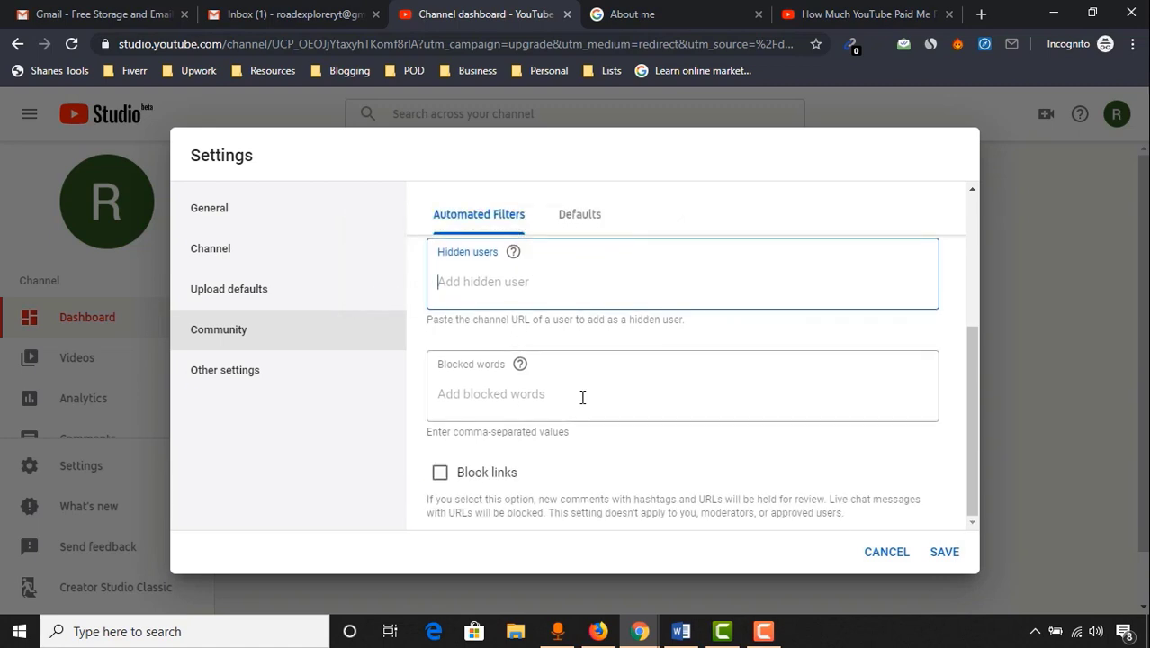
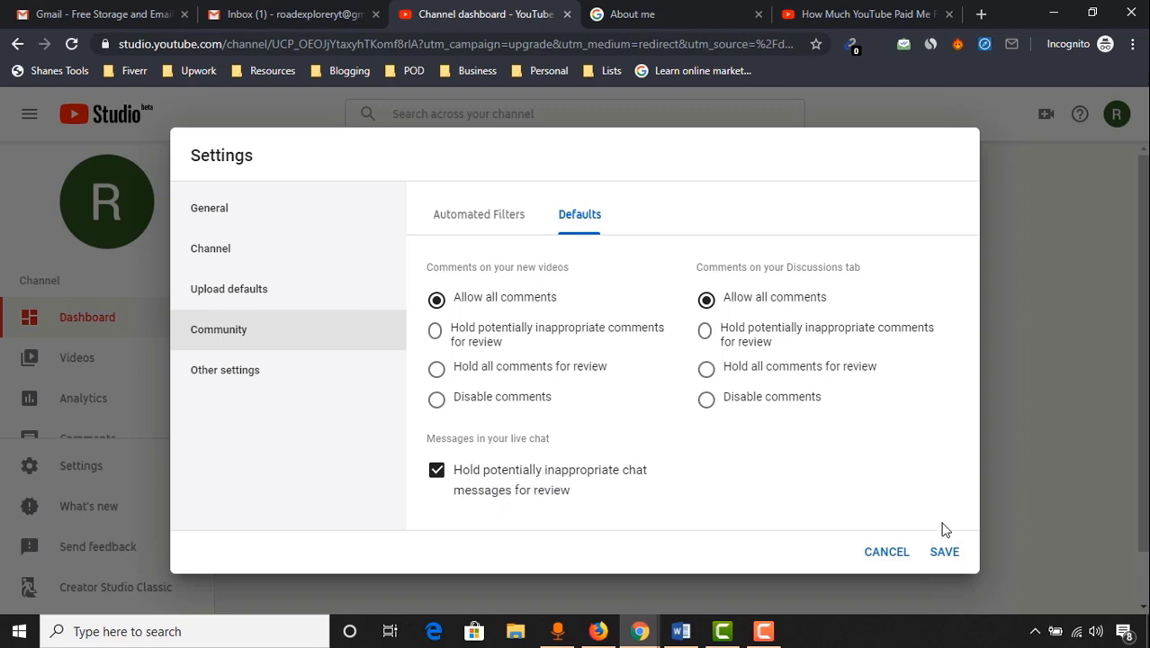
Save the community comment defaults and reopen Settings to reveal the Advanced channel settings link
{"action": "left_click", "coordinate": [945, 553]}
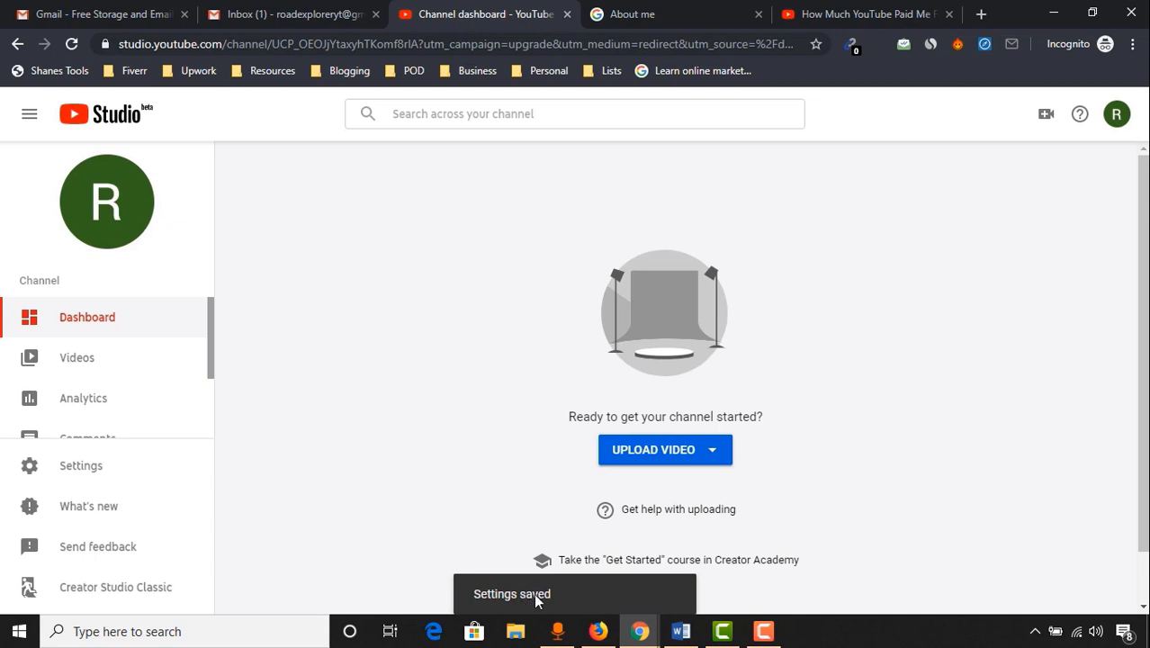
{"action": "left_click", "coordinate": [117, 474]}
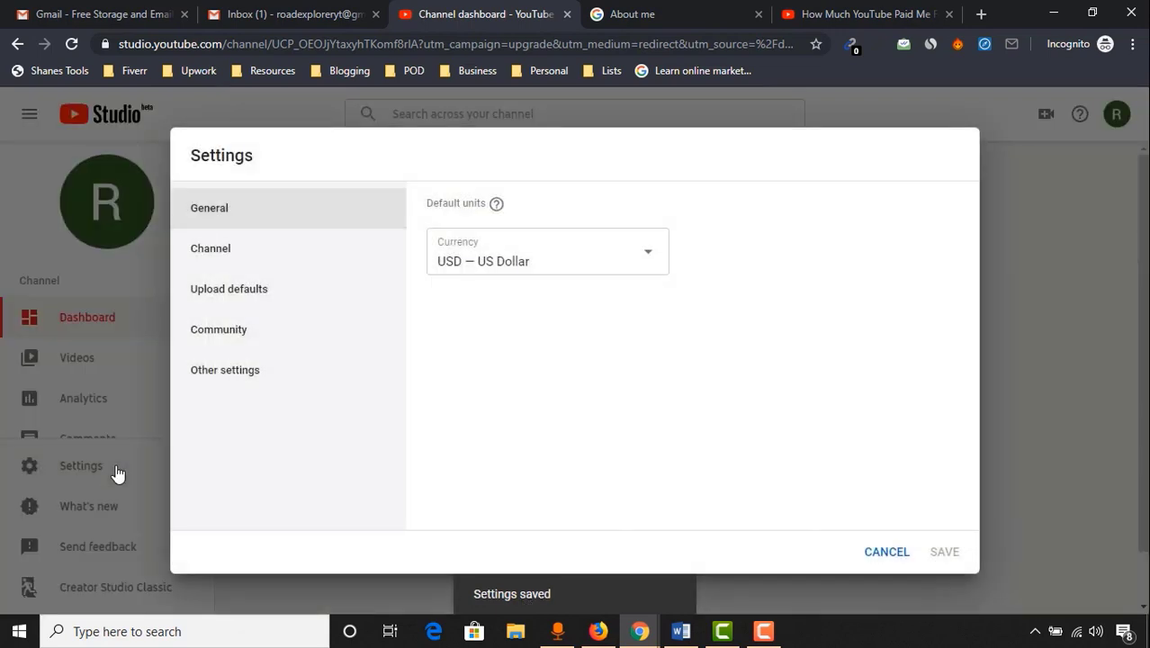
{"action": "mouse_move", "coordinate": [237, 373]}
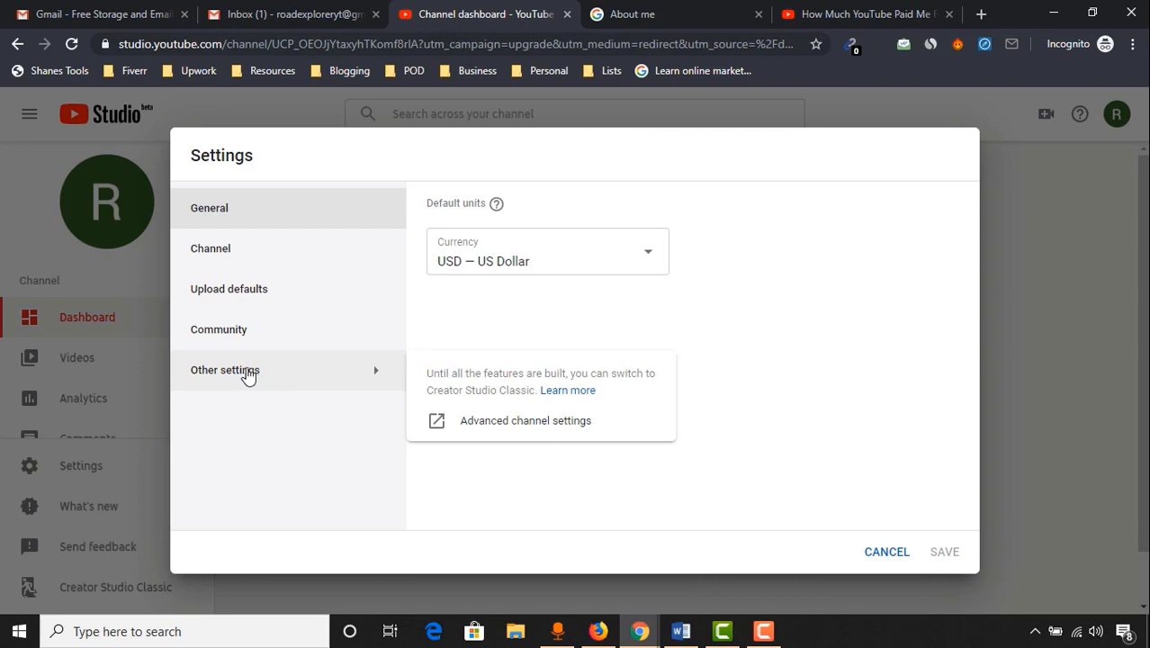
In Advanced channel settings, set Channel recommendations back to Allow and save
{"action": "left_click", "coordinate": [569, 436]}
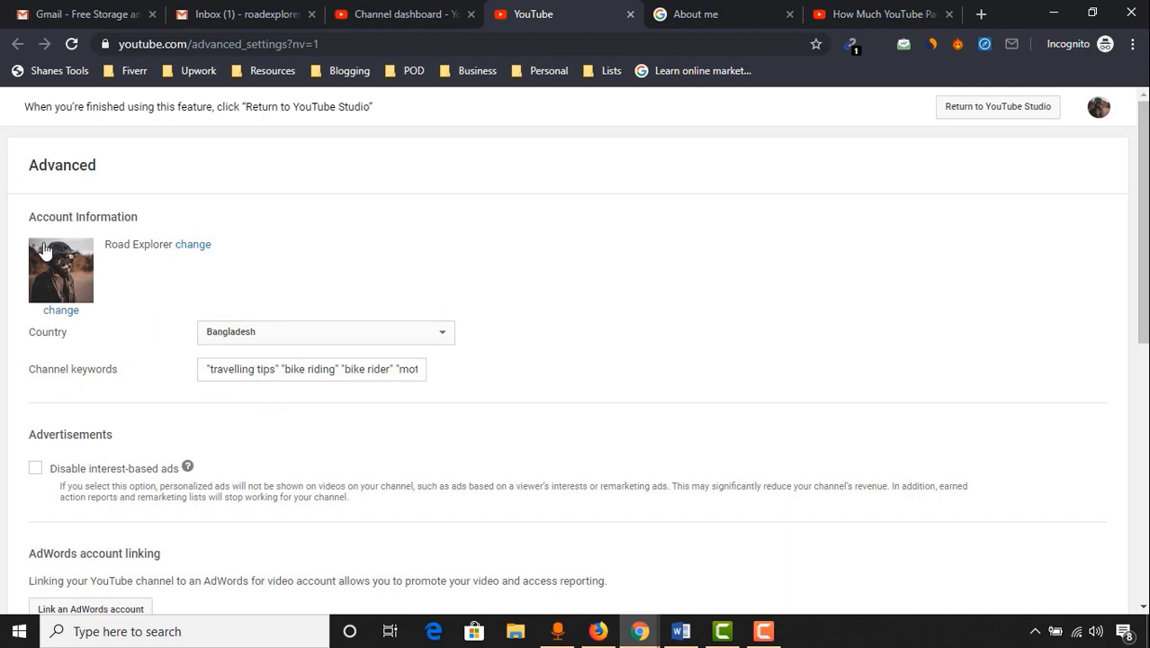
{"action": "left_click_drag", "start_coordinate": [1143, 278], "coordinate": [1137, 462]}
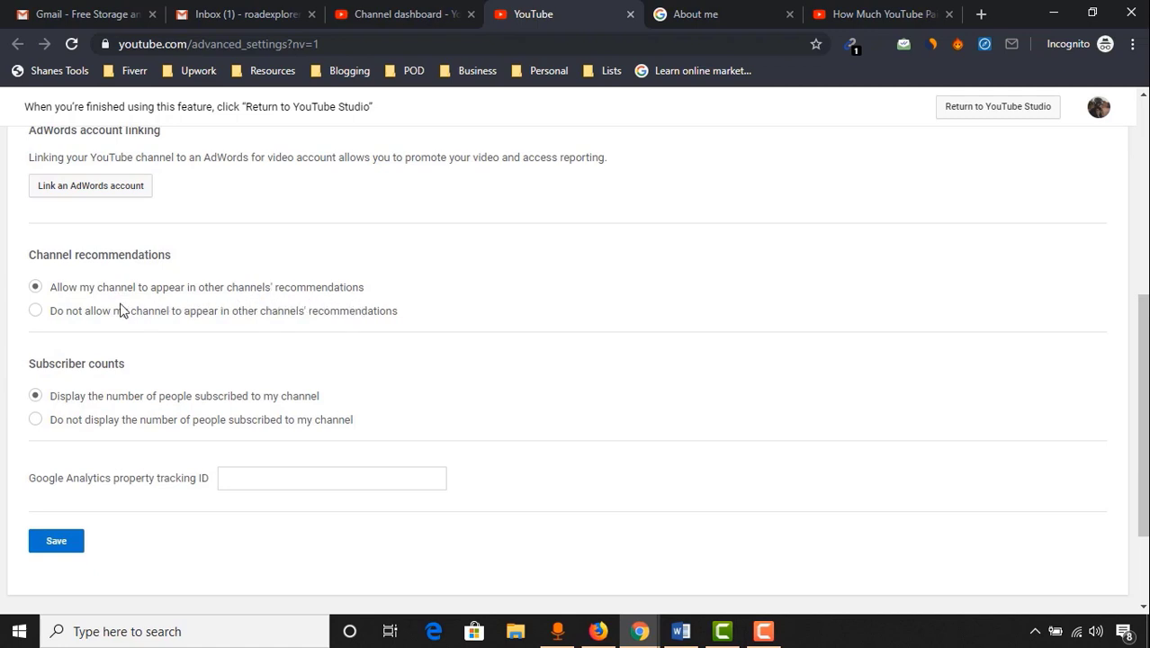
{"action": "left_click", "coordinate": [51, 288]}
{"action": "left_click", "coordinate": [103, 308]}
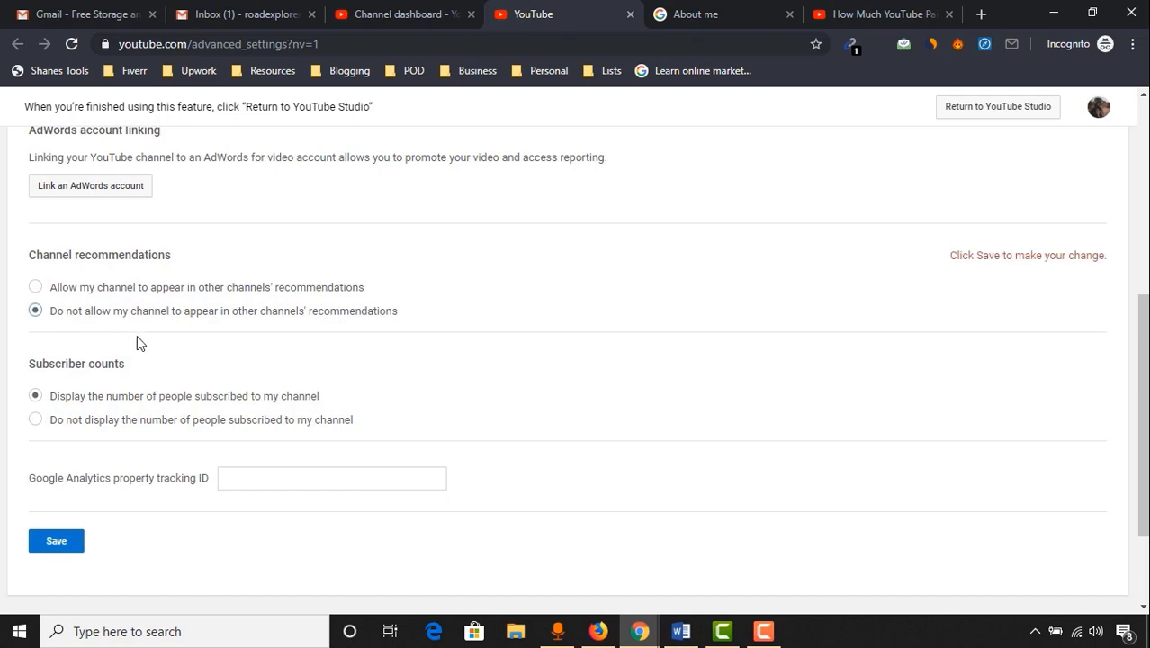
{"action": "left_click", "coordinate": [102, 292]}
{"action": "scroll", "coordinate": [193, 333], "scroll_direction": "down", "scroll_amount": 2}
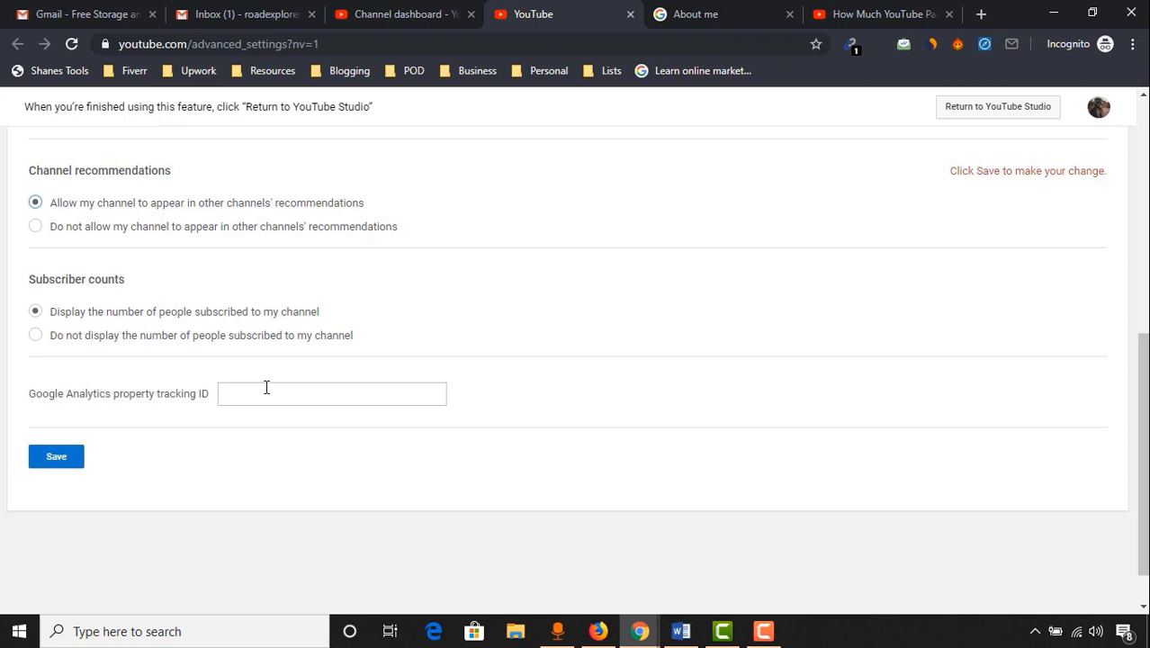
{"action": "scroll", "coordinate": [349, 409], "scroll_direction": "up", "scroll_amount": 4}
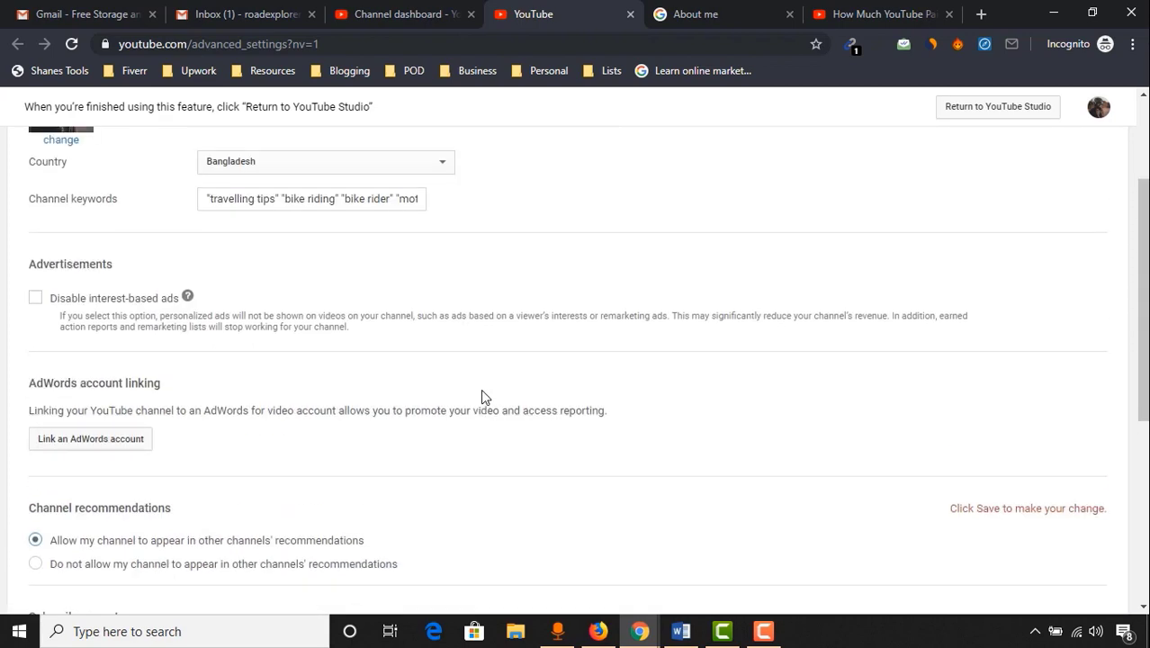
{"action": "scroll", "coordinate": [481, 392], "scroll_direction": "down", "scroll_amount": 3}
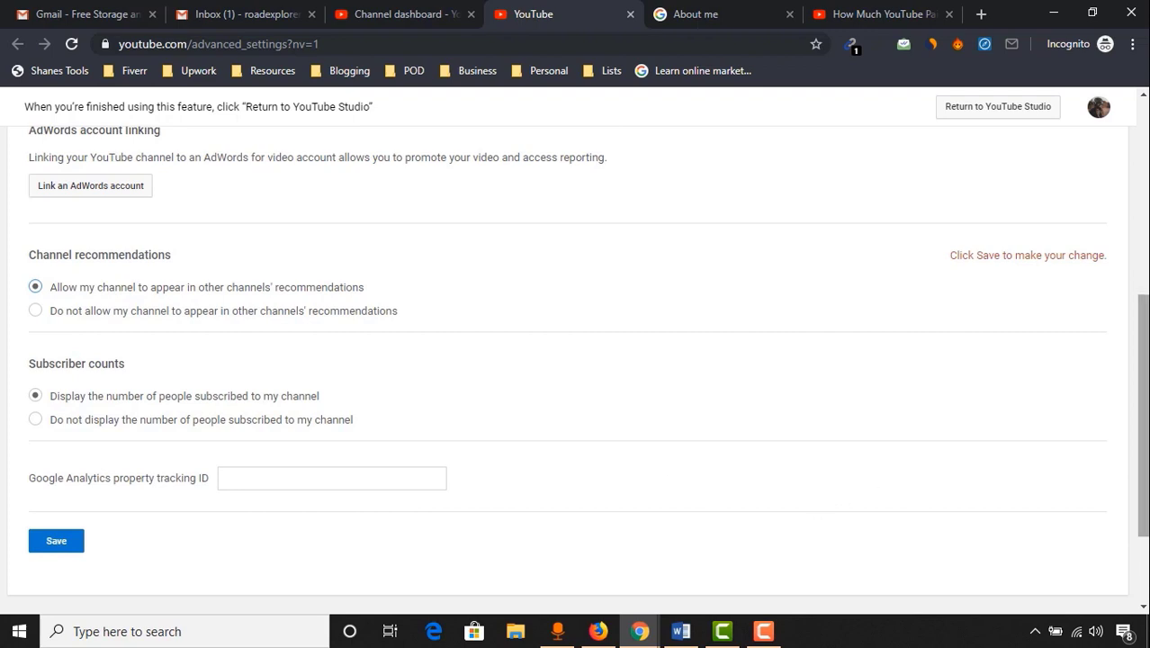
{"action": "scroll", "coordinate": [745, 497], "scroll_direction": "down", "scroll_amount": 2}
{"action": "left_click", "coordinate": [49, 497]}
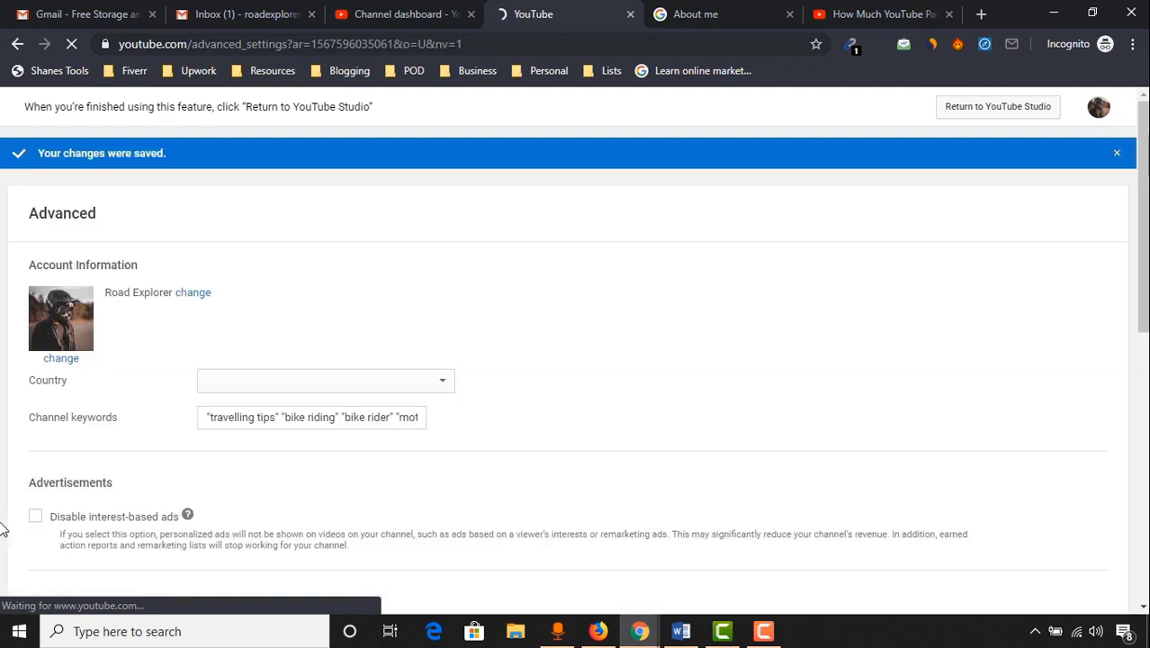
Go from the account menu through Creator Studio to the Road Explorer channel page
{"action": "left_click", "coordinate": [1099, 109]}
{"action": "left_click", "coordinate": [993, 225]}
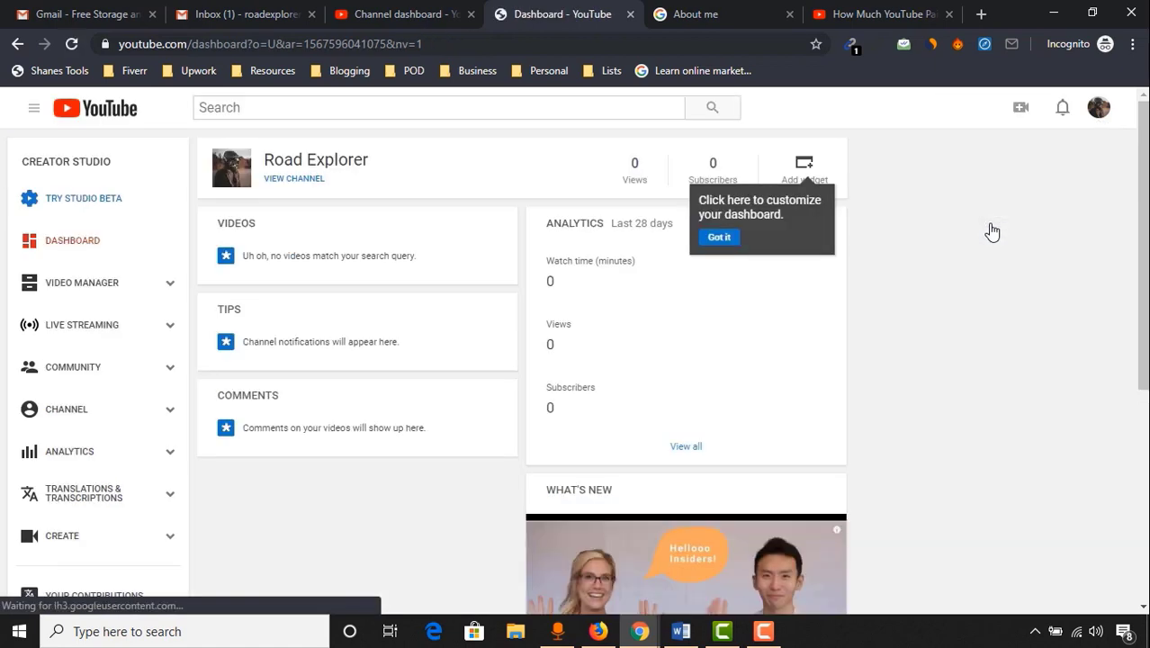
{"action": "left_click", "coordinate": [274, 180]}
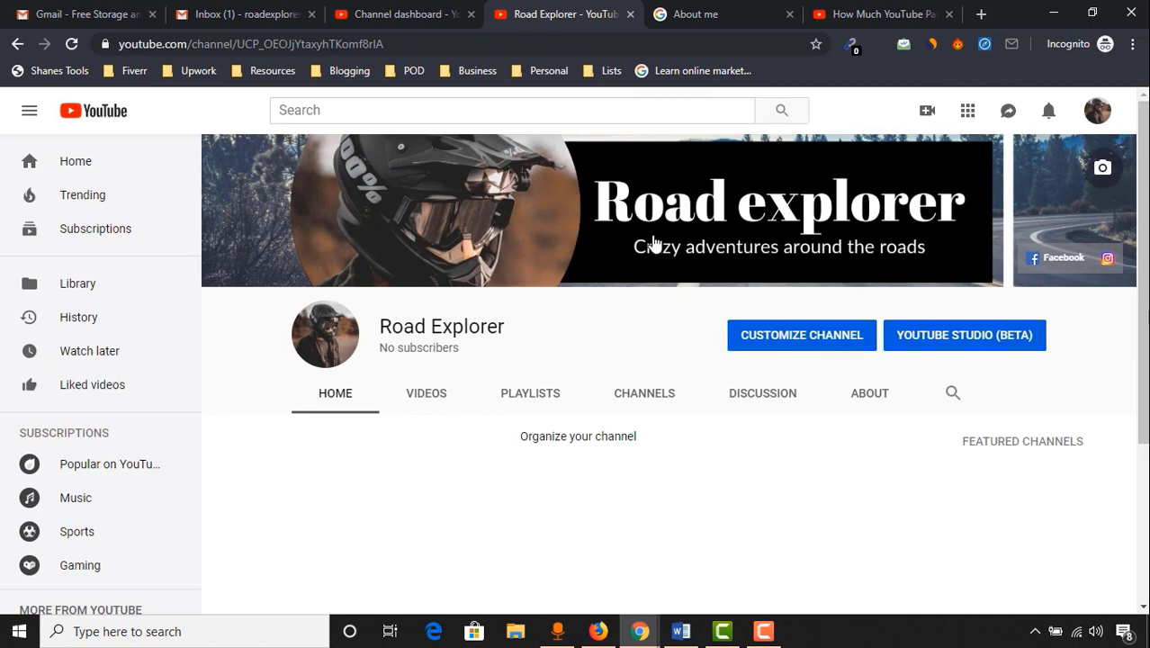
Show the channel's About page and reveal the business inquiries email address
{"action": "left_click", "coordinate": [860, 405]}
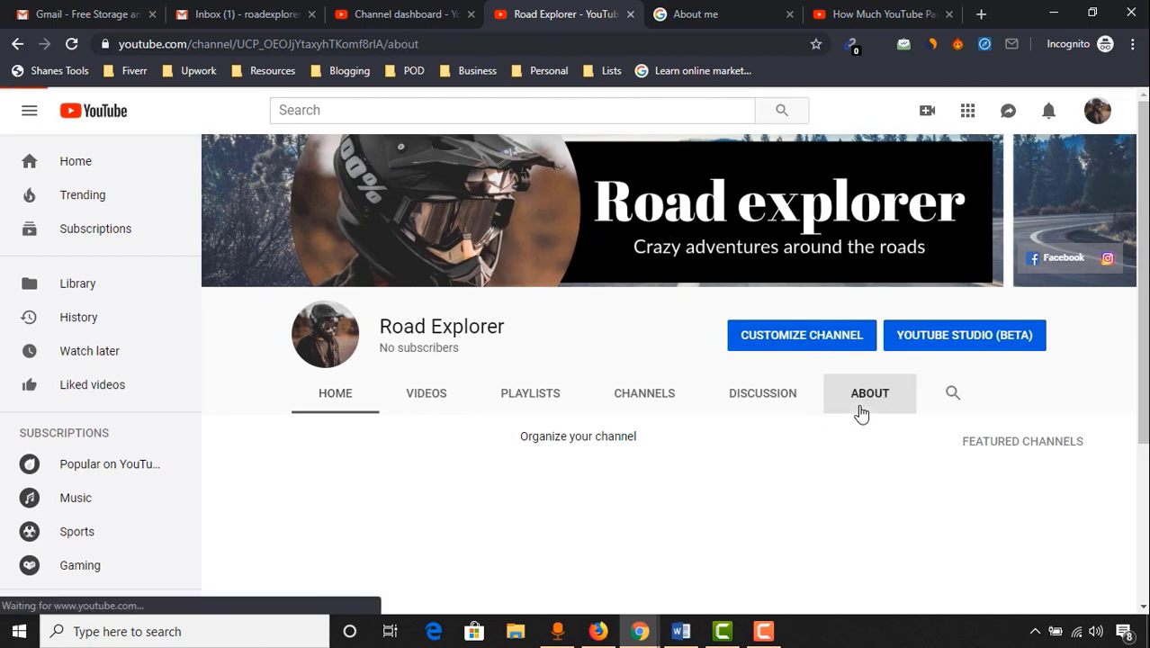
{"action": "scroll", "coordinate": [376, 273], "scroll_direction": "down", "scroll_amount": 3}
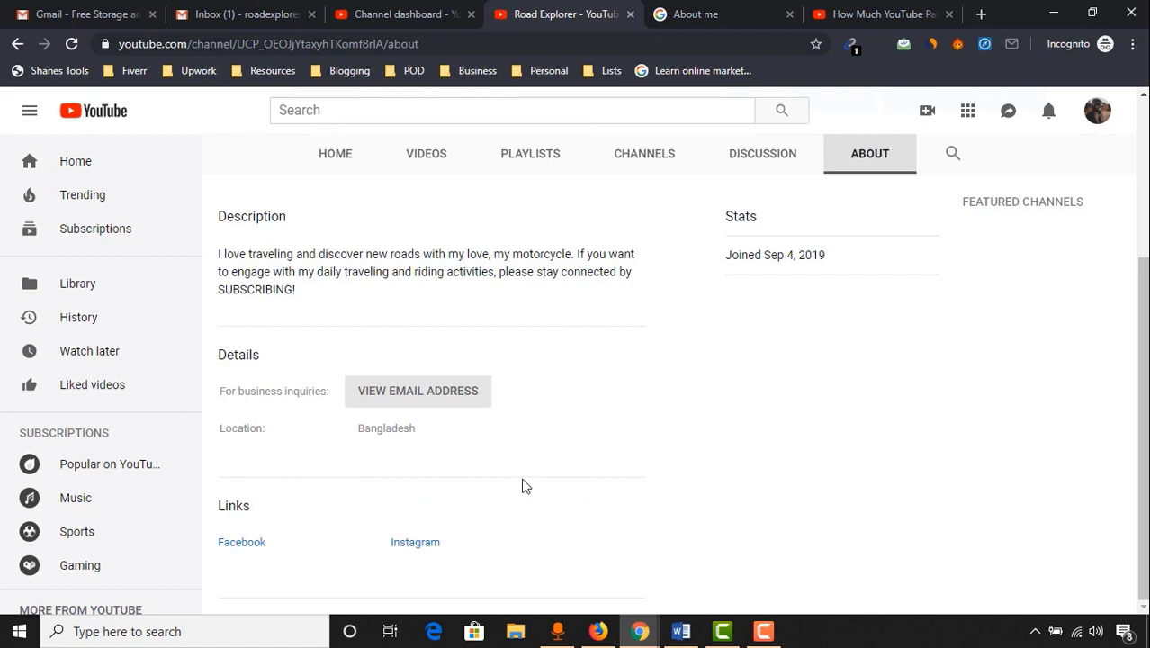
{"action": "left_click", "coordinate": [367, 394]}
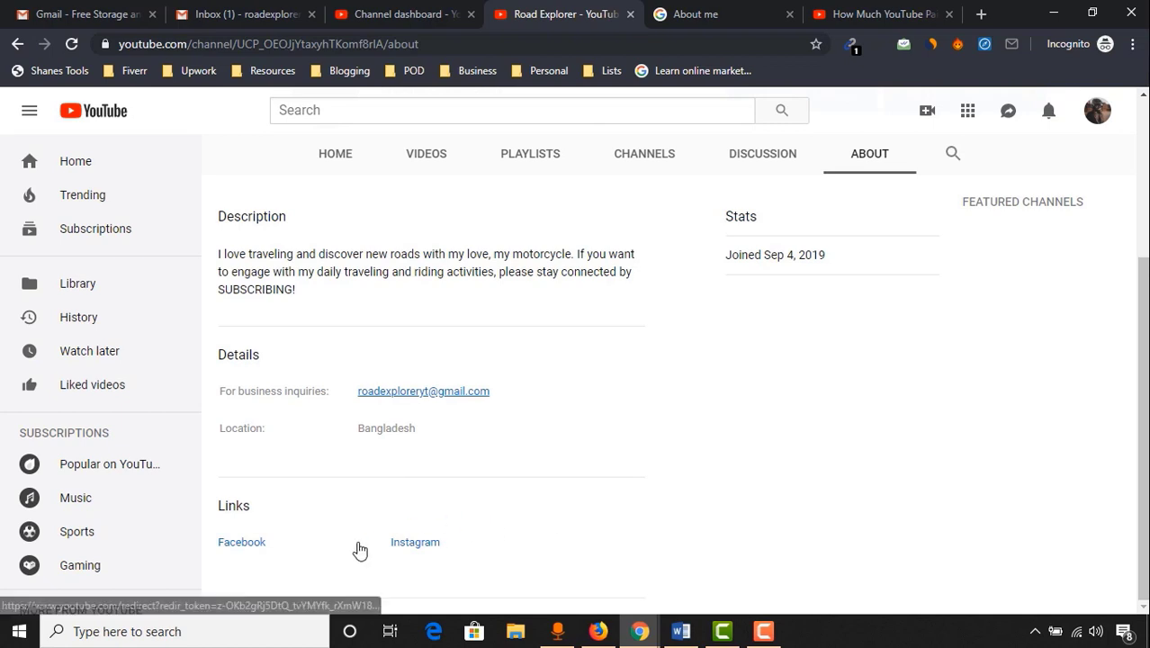
{"action": "scroll", "coordinate": [855, 454], "scroll_direction": "up", "scroll_amount": 3}
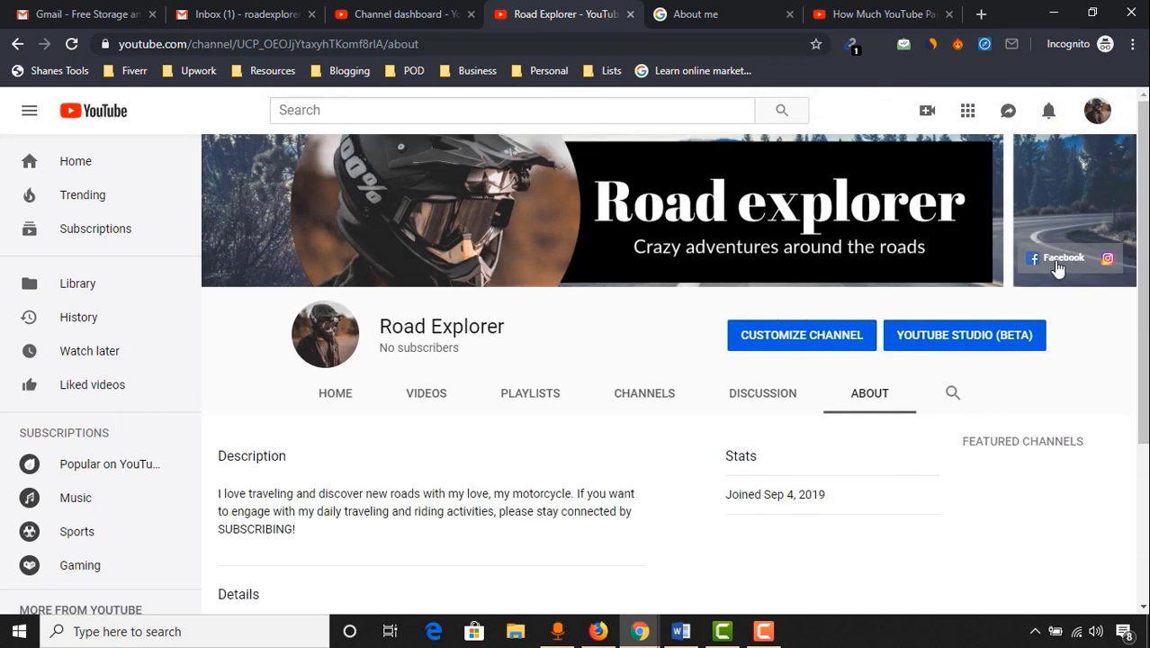